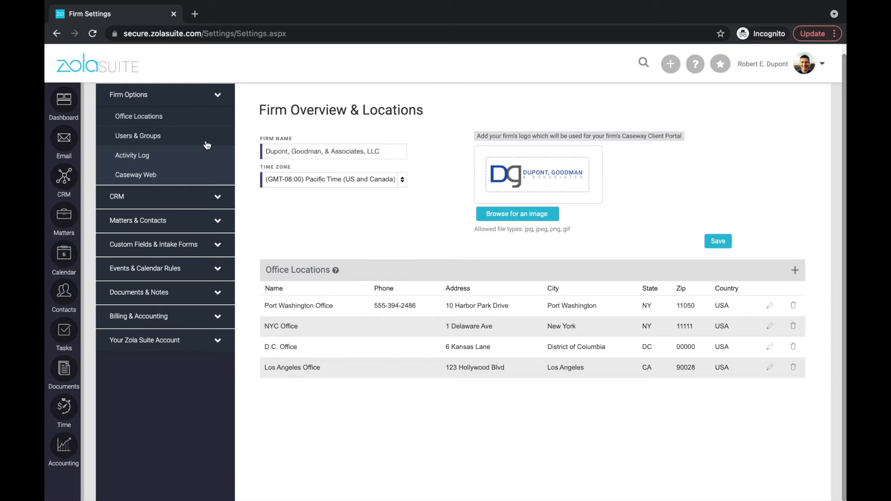
# Open the firm's Users & Groups settings and look through the list of active users.
pyautogui.click(207, 145)
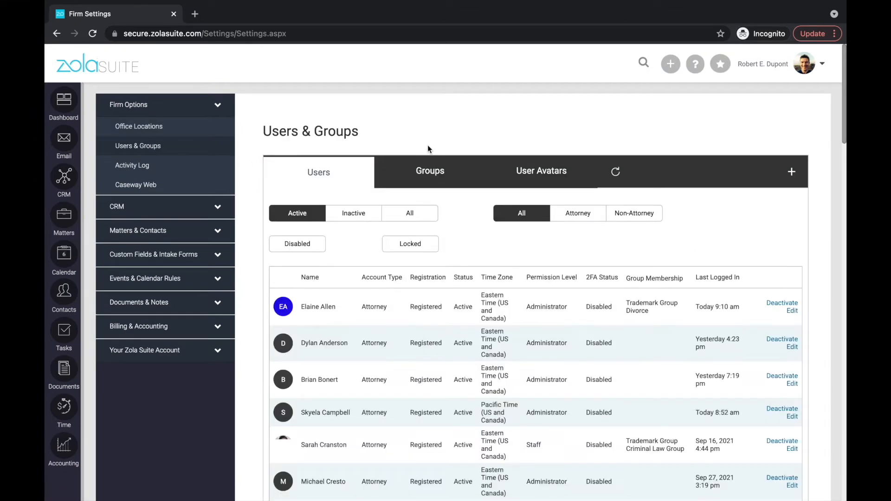
pyautogui.scroll(-3, 428, 145)
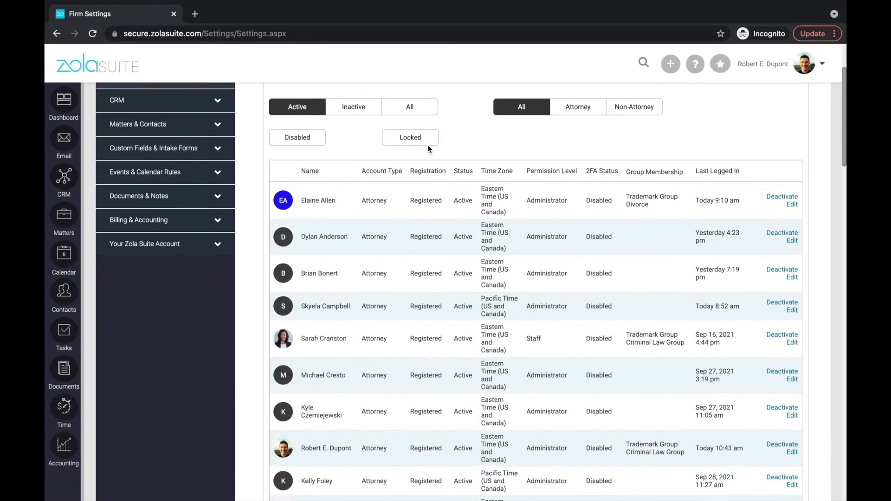
pyautogui.scroll(-9, 427, 144)
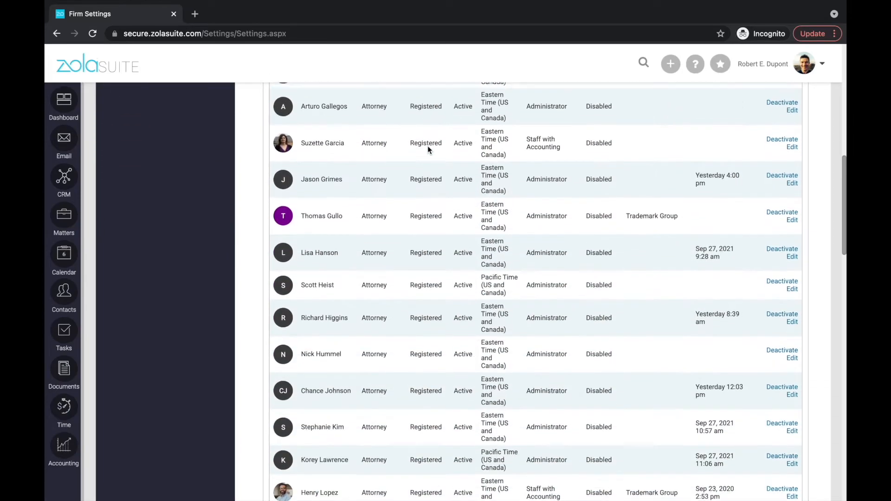
pyautogui.scroll(12, 428, 148)
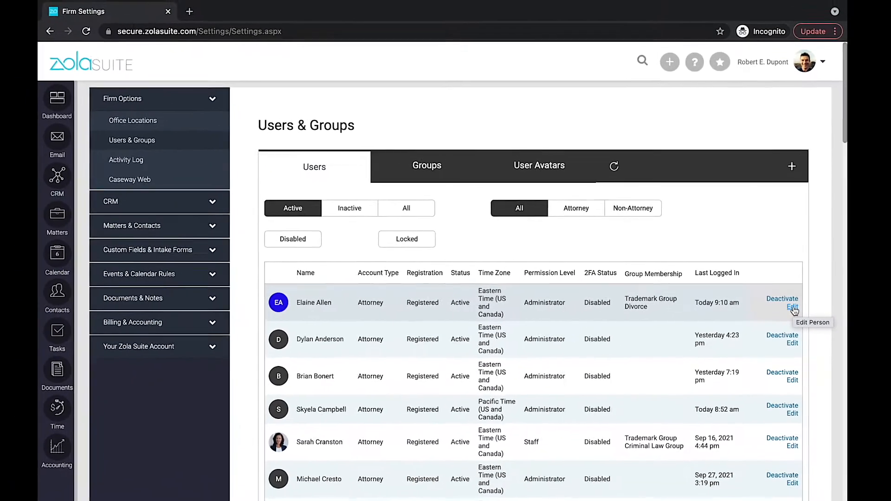
# Open My Settings for the signed-in account, review the user information, preferences and email setup, and close without saving.
pyautogui.click(823, 67)
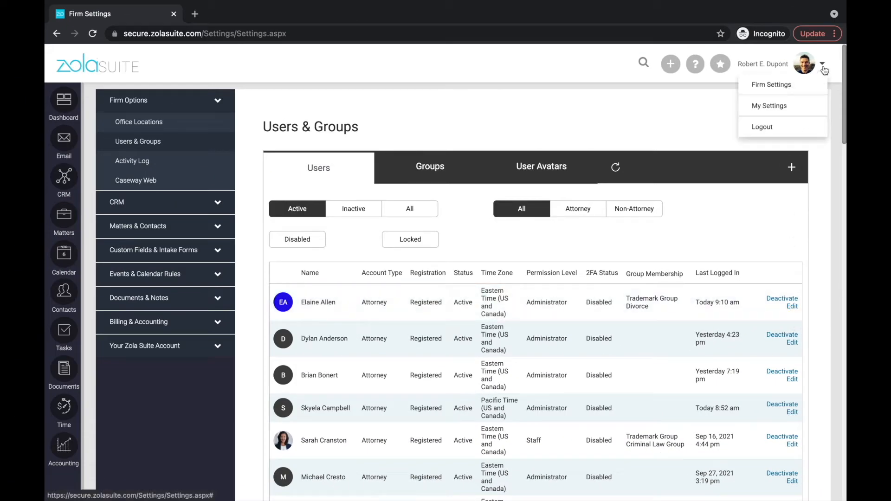
pyautogui.click(759, 110)
pyautogui.scroll(-5, 547, 207)
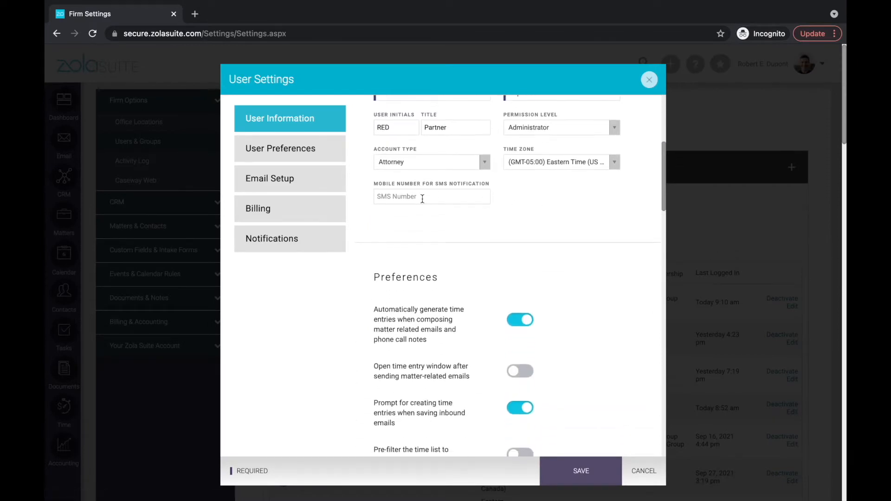
pyautogui.scroll(-5, 422, 199)
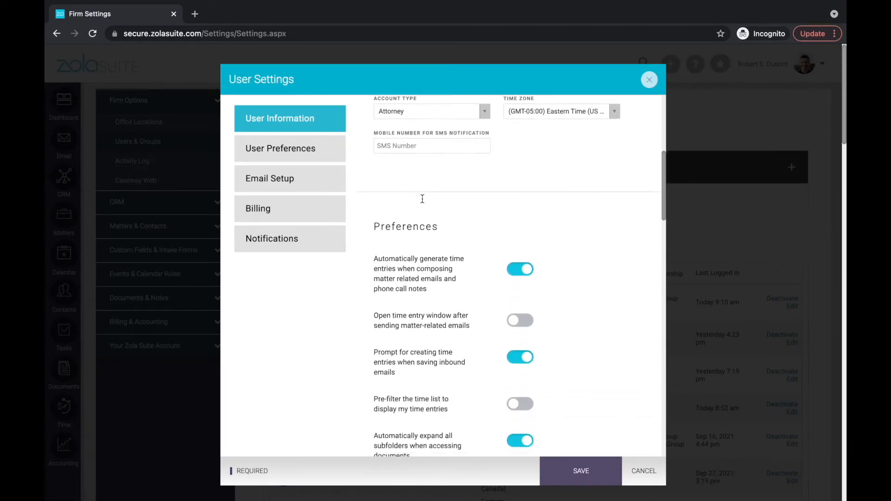
pyautogui.scroll(-5, 522, 257)
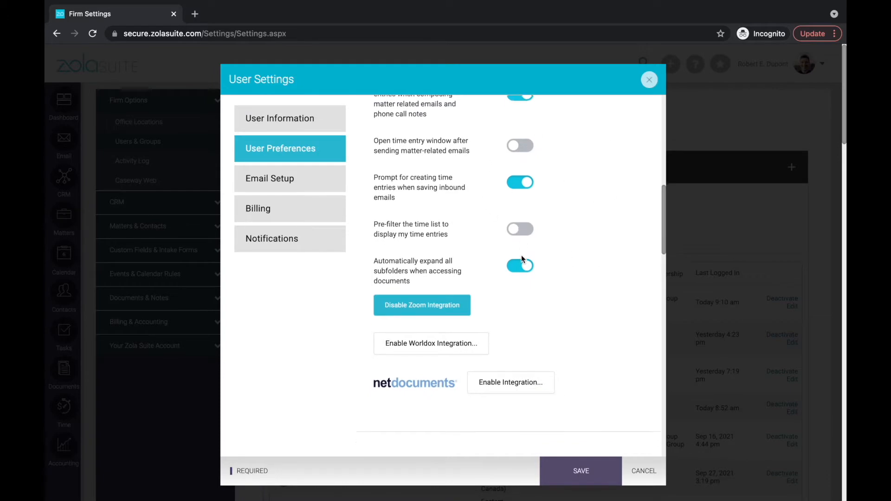
pyautogui.scroll(-1, 521, 259)
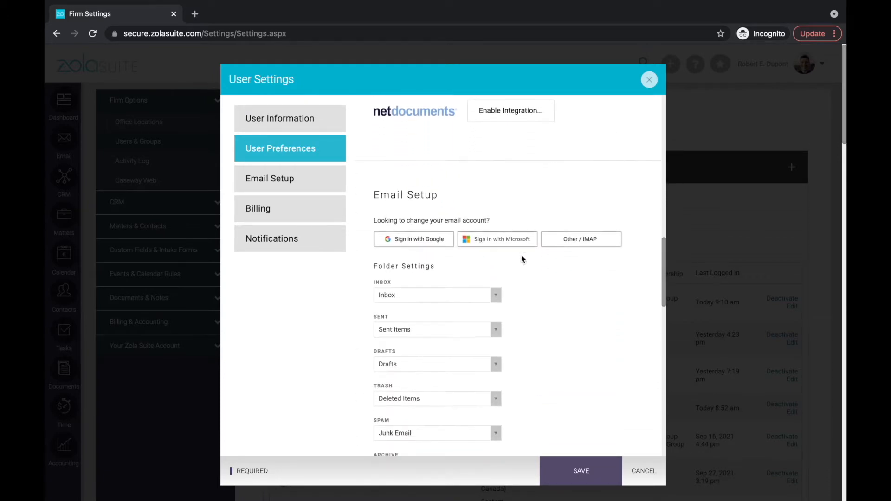
pyautogui.click(648, 475)
# Open the first listed user's settings for editing, review the profile, preferences, integrations and email setup, and cancel.
pyautogui.scroll(-1, 614, 212)
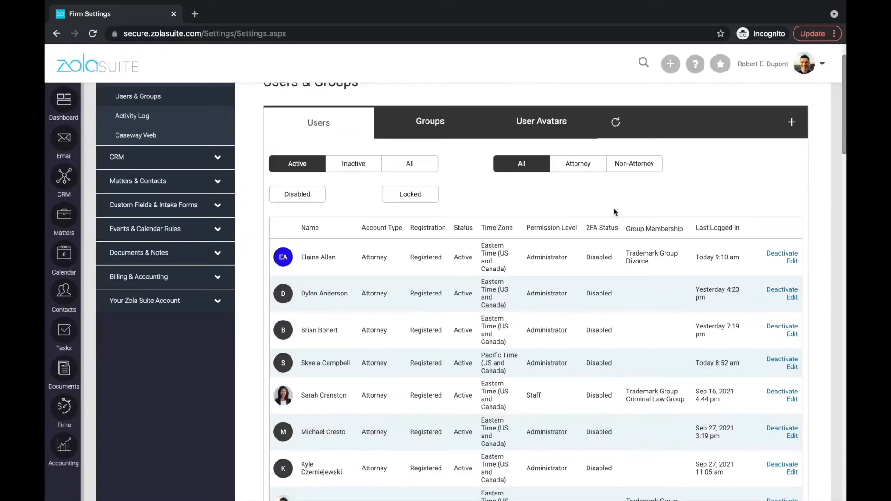
pyautogui.click(792, 262)
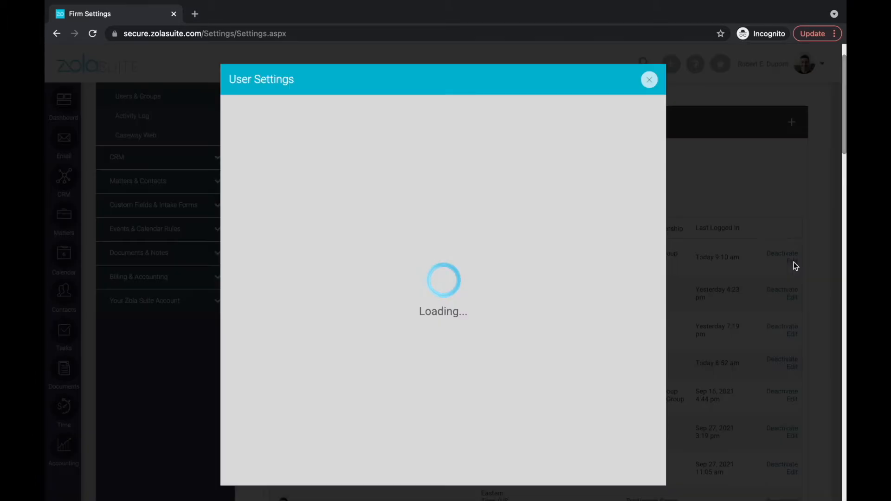
pyautogui.scroll(-5, 383, 193)
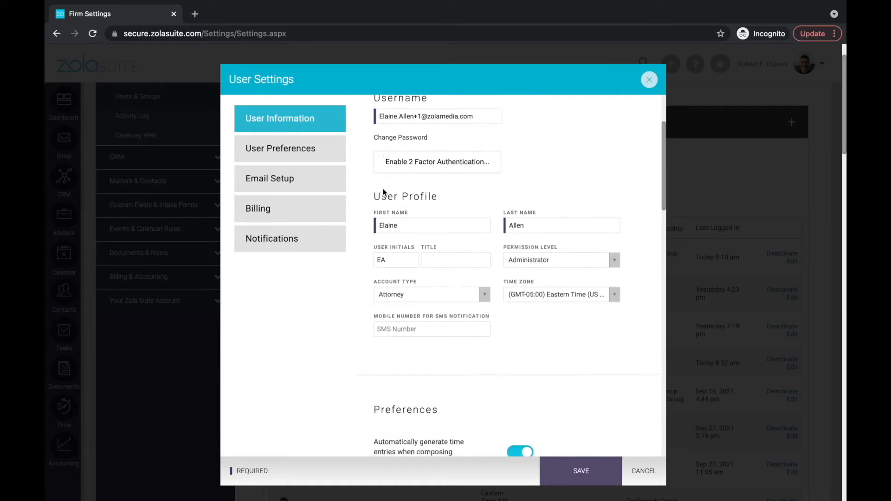
pyautogui.scroll(-6, 384, 193)
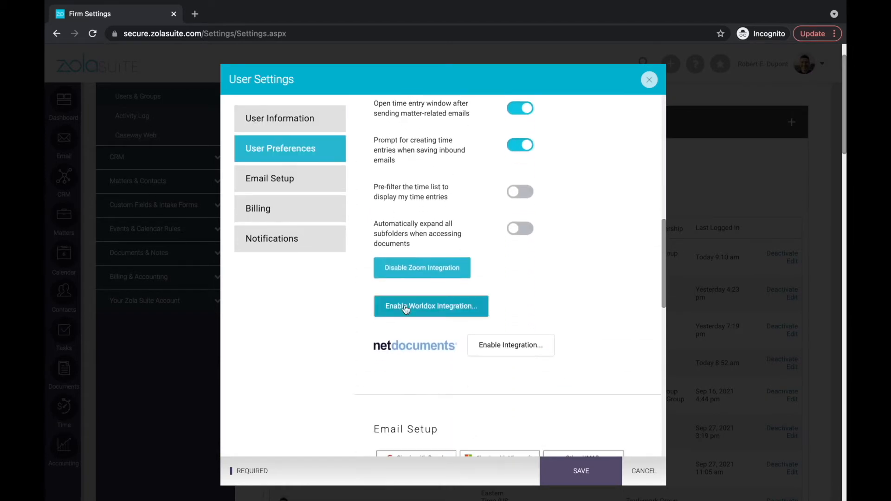
pyautogui.scroll(-3, 405, 309)
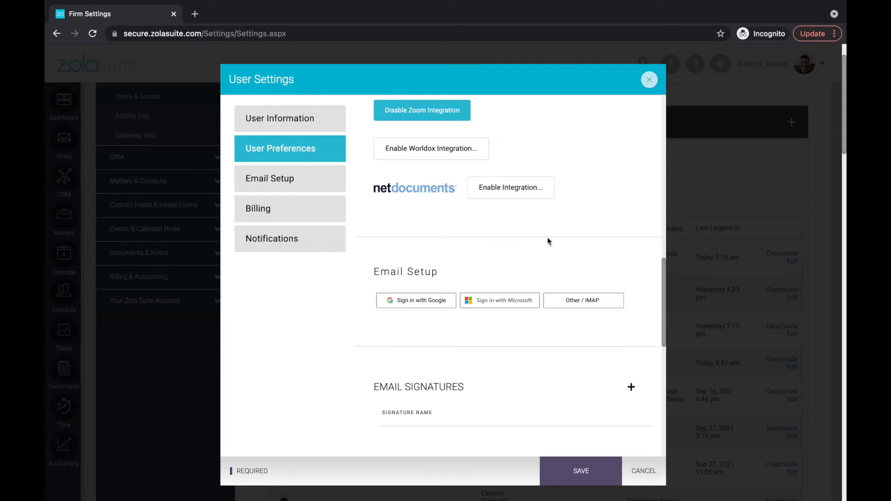
pyautogui.scroll(1, 525, 348)
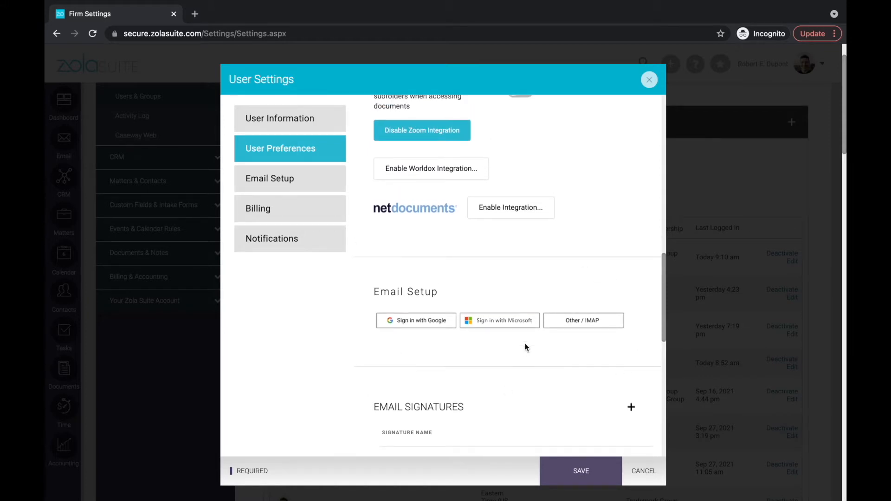
pyautogui.scroll(-6, 525, 348)
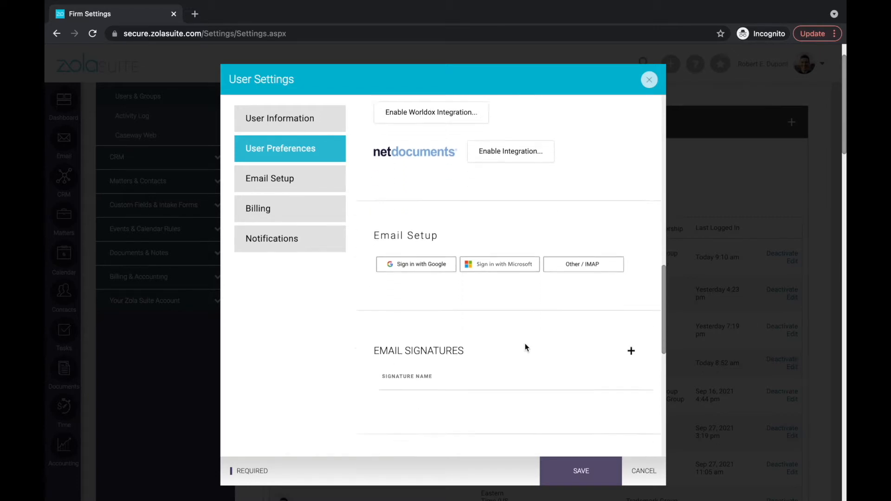
pyautogui.click(638, 471)
# Show the inactive users in the list and narrow them with the Disabled and Locked filters.
pyautogui.scroll(1, 422, 281)
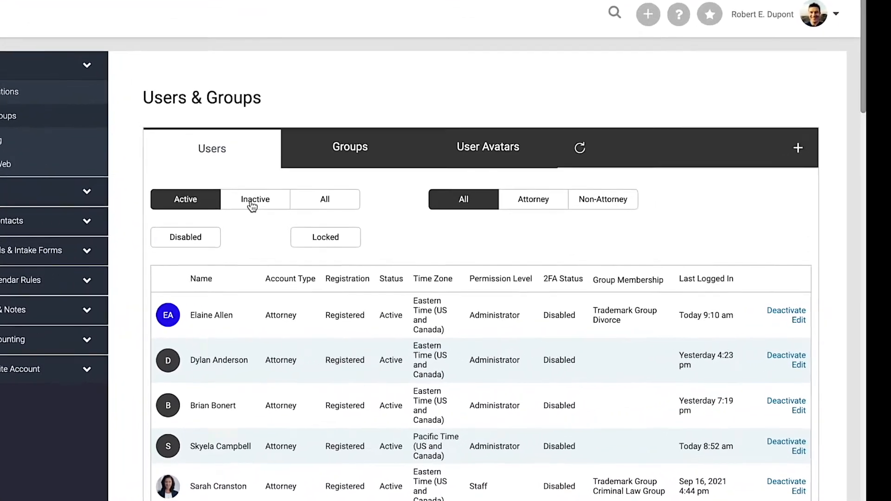
pyautogui.click(351, 216)
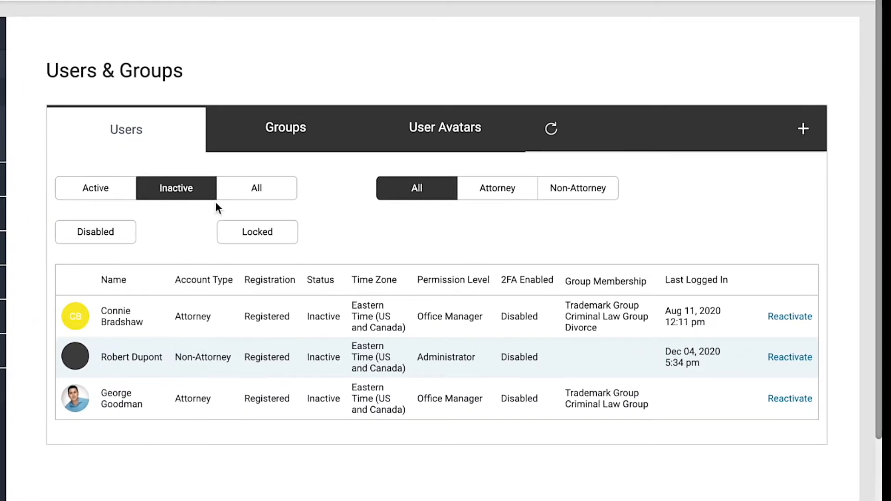
pyautogui.scroll(-2, 677, 254)
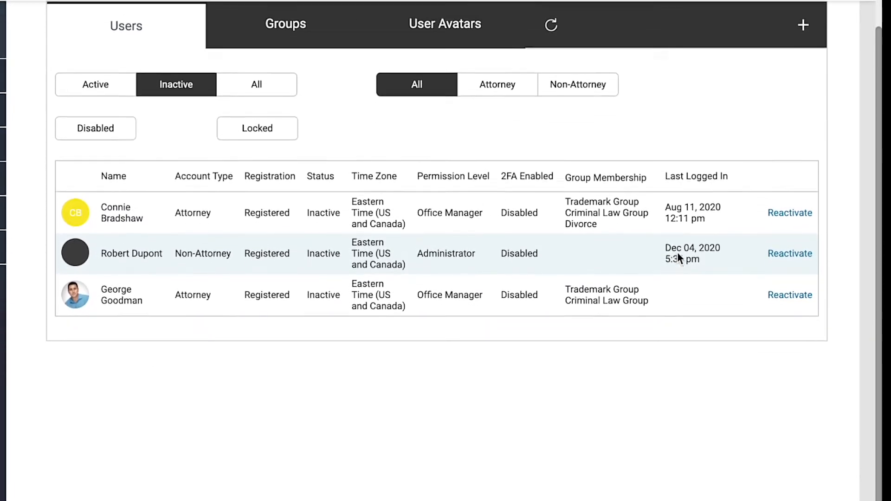
pyautogui.scroll(2, 678, 253)
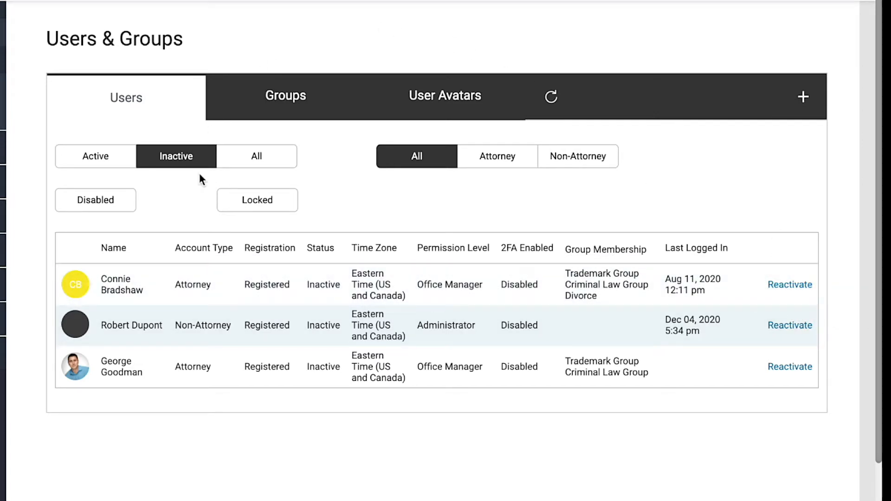
pyautogui.click(107, 202)
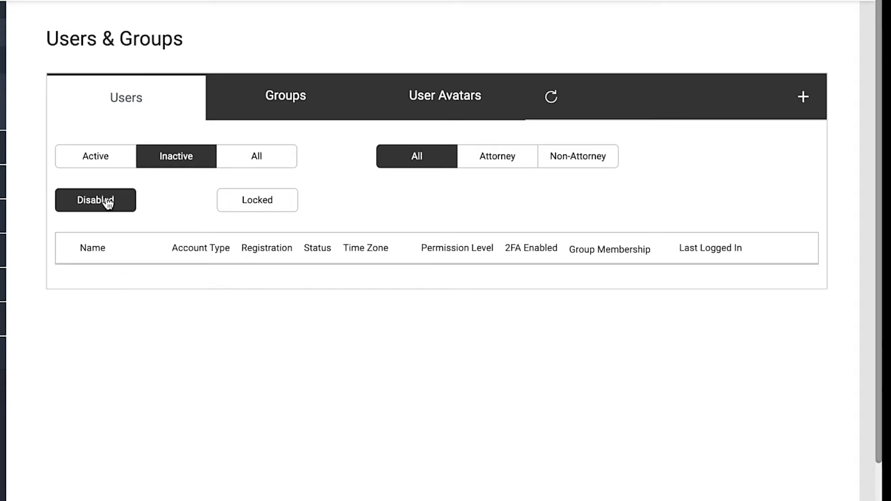
pyautogui.click(238, 206)
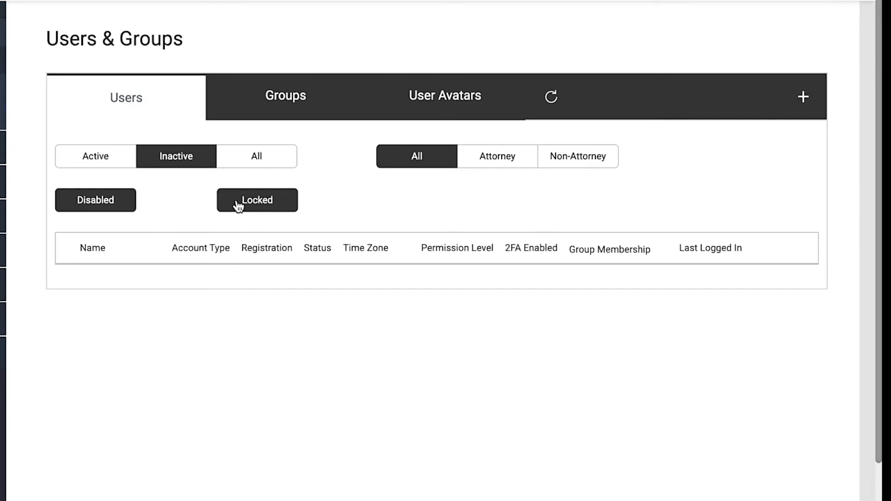
# Return the list to active users with the Disabled and Locked filters turned off.
pyautogui.click(107, 166)
pyautogui.click(97, 200)
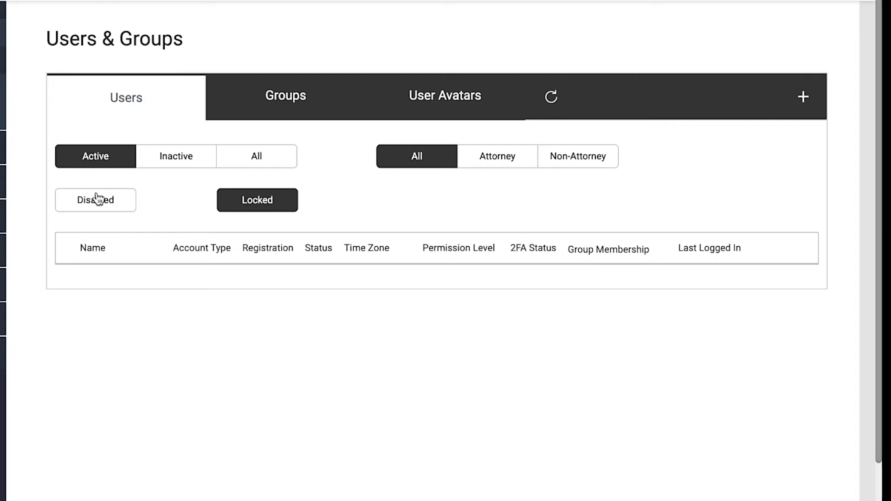
pyautogui.click(283, 202)
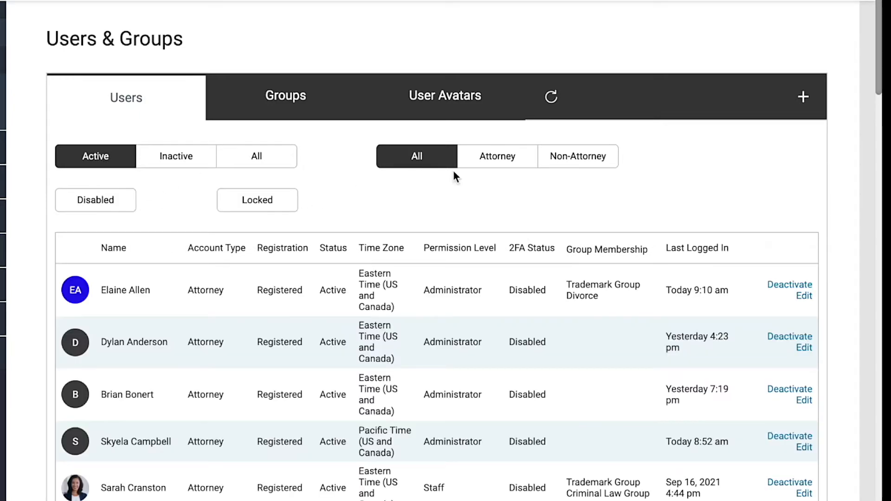
# Filter the active users by Attorney and by Non-Attorney, and switch back to Attorney.
pyautogui.click(502, 162)
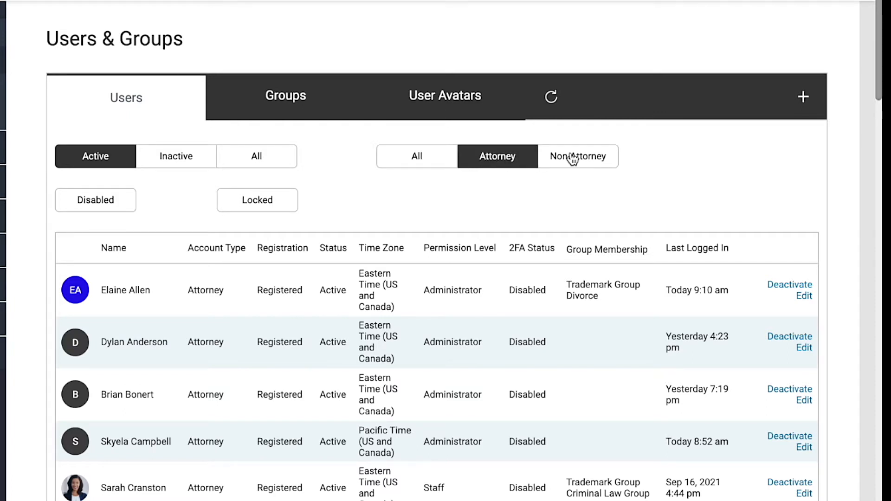
pyautogui.click(572, 159)
pyautogui.click(476, 160)
# Open the New User invitation form to review its name, email, role and type fields, and cancel it.
pyautogui.click(803, 95)
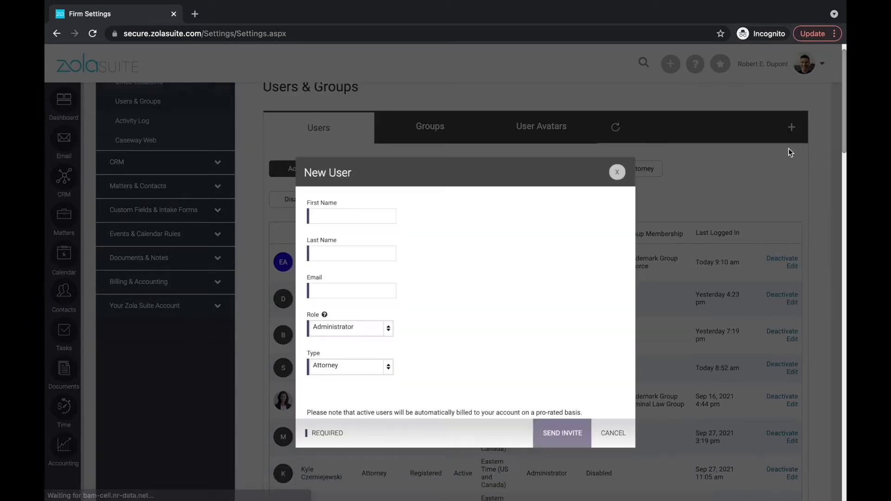
pyautogui.scroll(1, 622, 245)
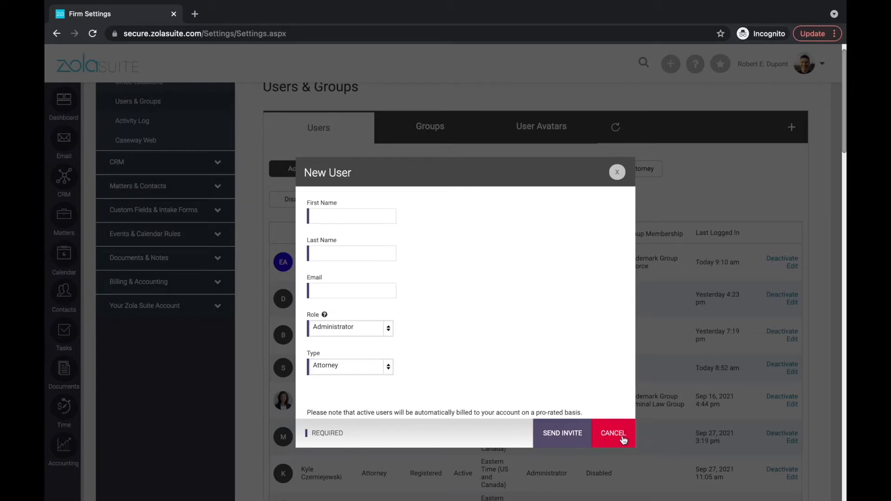
pyautogui.click(623, 440)
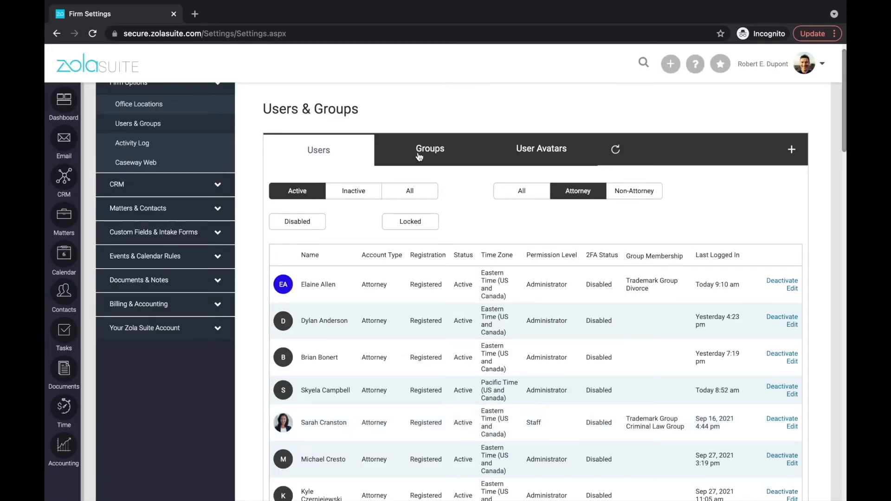
# Show the firm's groups and highlight the members of the Trademark Group to examine its membership.
pyautogui.click(419, 156)
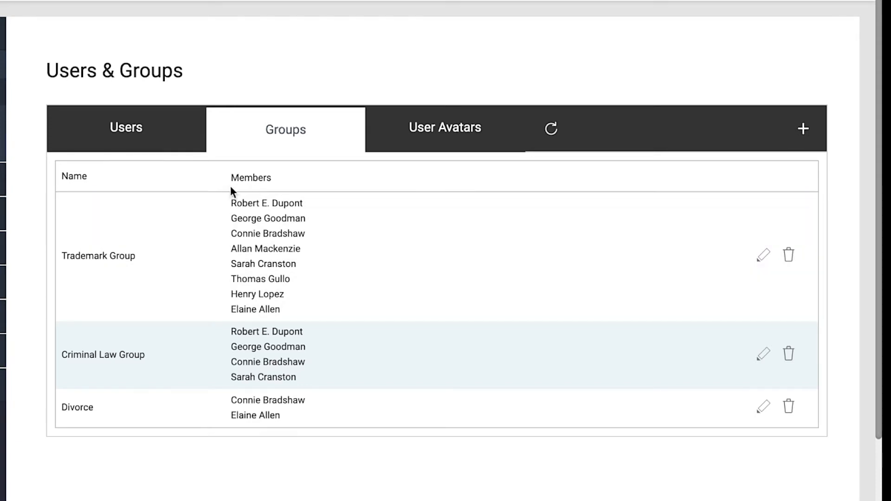
pyautogui.moveTo(231, 203)
pyautogui.mouseDown()
pyautogui.moveTo(304, 232)
pyautogui.moveTo(296, 307)
pyautogui.moveTo(292, 300)
pyautogui.moveTo(271, 315)
pyautogui.moveTo(227, 210)
pyautogui.mouseUp()
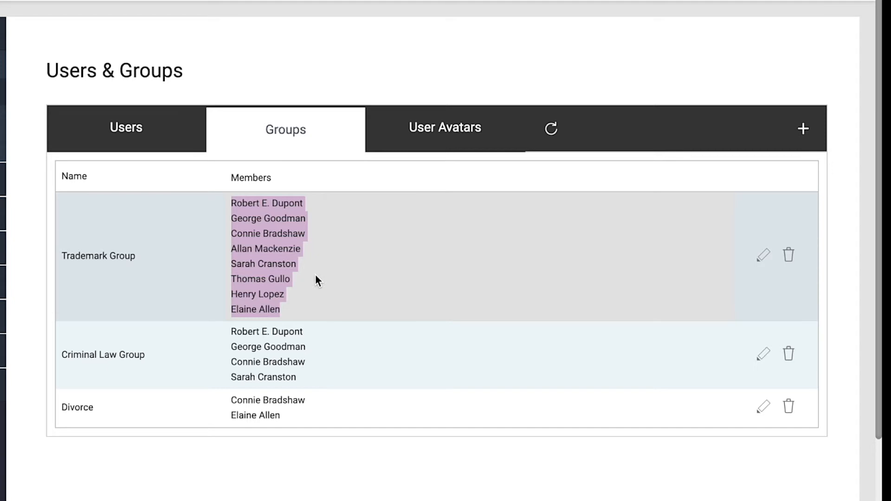
pyautogui.click(456, 244)
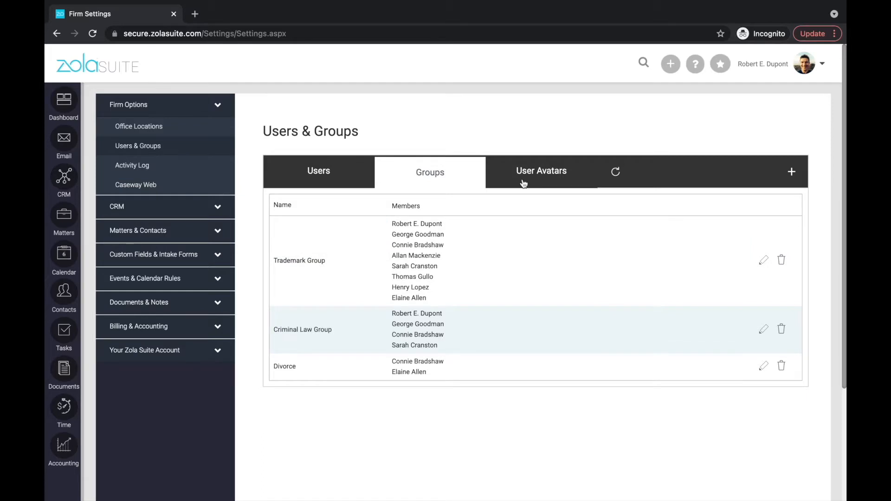
# Show the user avatars and look through each user's color and profile picture or initials options.
pyautogui.click(524, 183)
pyautogui.scroll(-2, 565, 193)
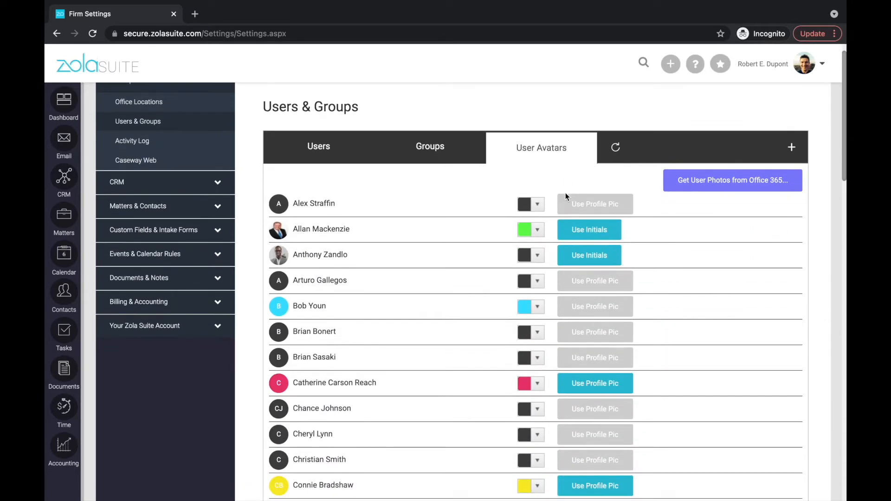
pyautogui.scroll(-3, 565, 193)
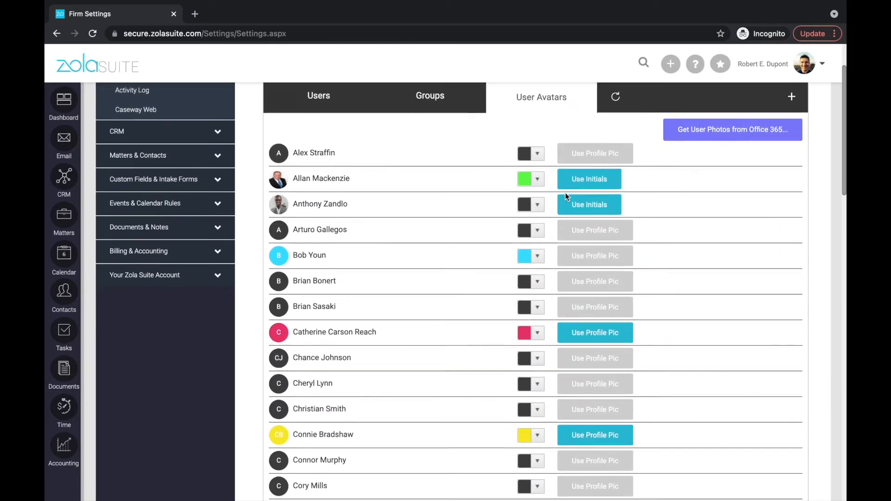
pyautogui.scroll(-2, 565, 193)
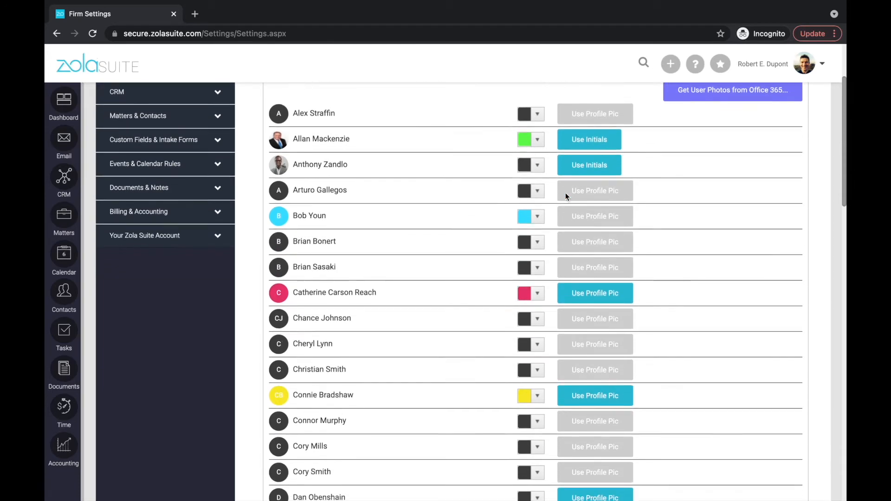
pyautogui.scroll(5, 566, 193)
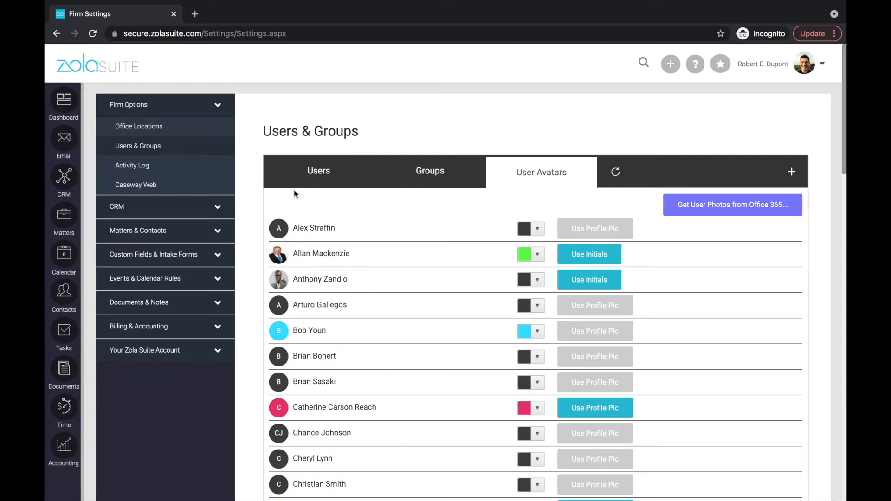
# Open the firm's Activity Log, refresh it and look through the logged activities of all users.
pyautogui.click(136, 170)
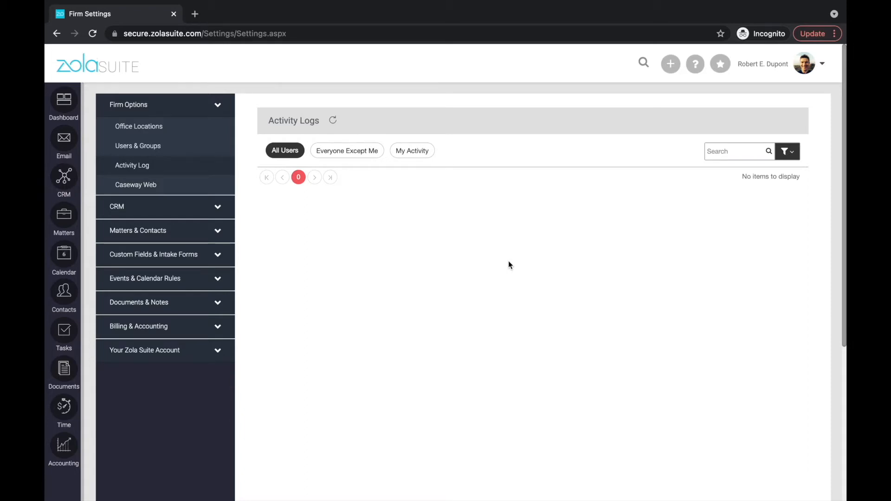
pyautogui.click(332, 120)
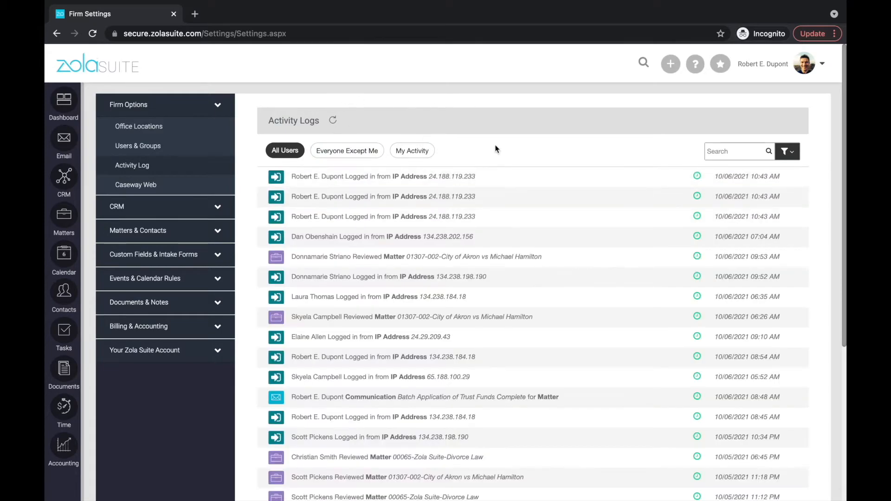
pyautogui.scroll(-2, 517, 181)
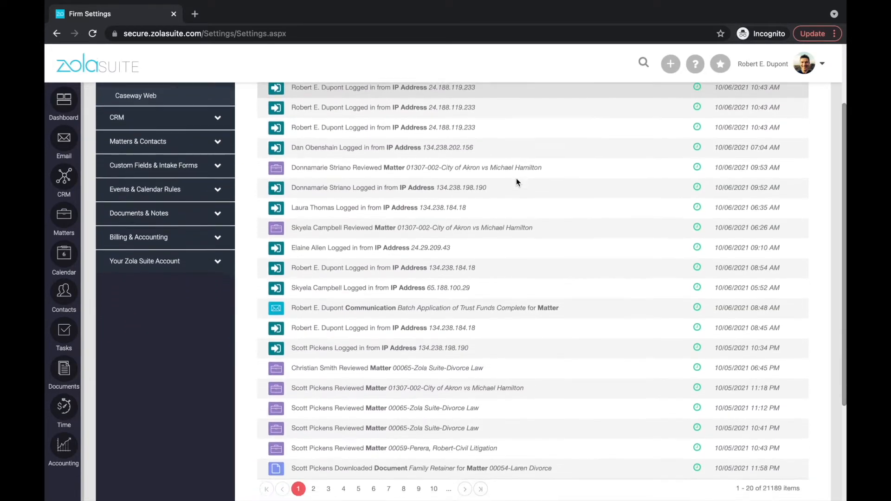
pyautogui.scroll(-3, 516, 178)
pyautogui.scroll(5, 516, 178)
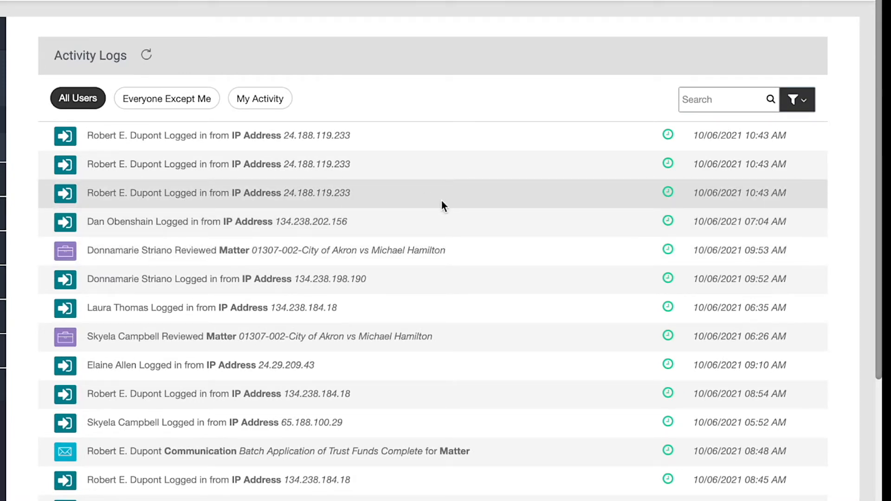
pyautogui.scroll(-3, 441, 204)
pyautogui.scroll(3, 441, 205)
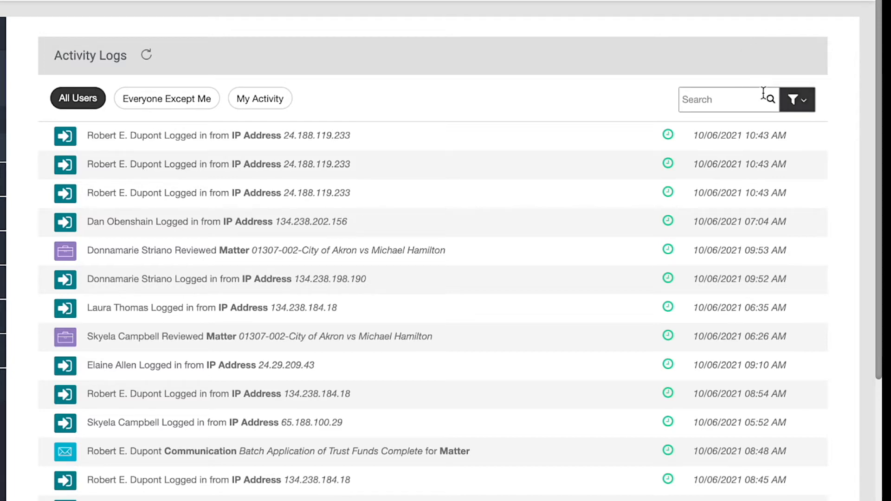
# Show the activity log's matter, type, user and date filters, and switch the log to Everyone Except Me and to My Activity.
pyautogui.click(802, 103)
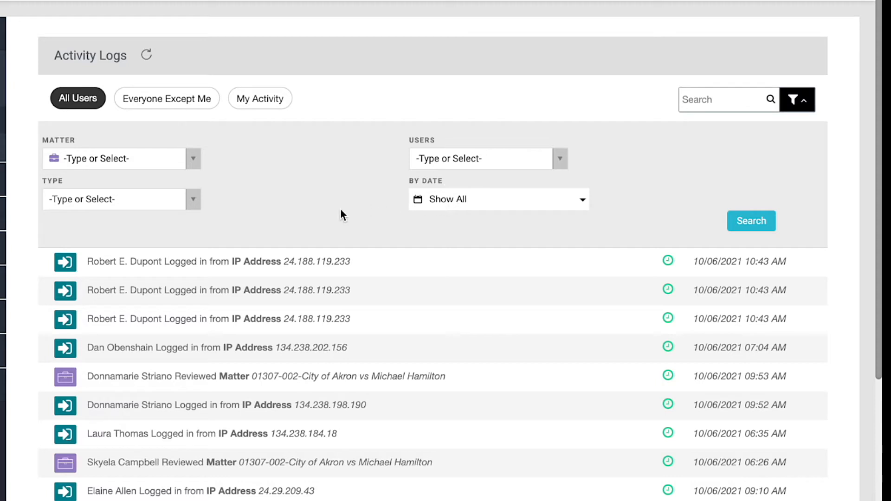
pyautogui.click(158, 107)
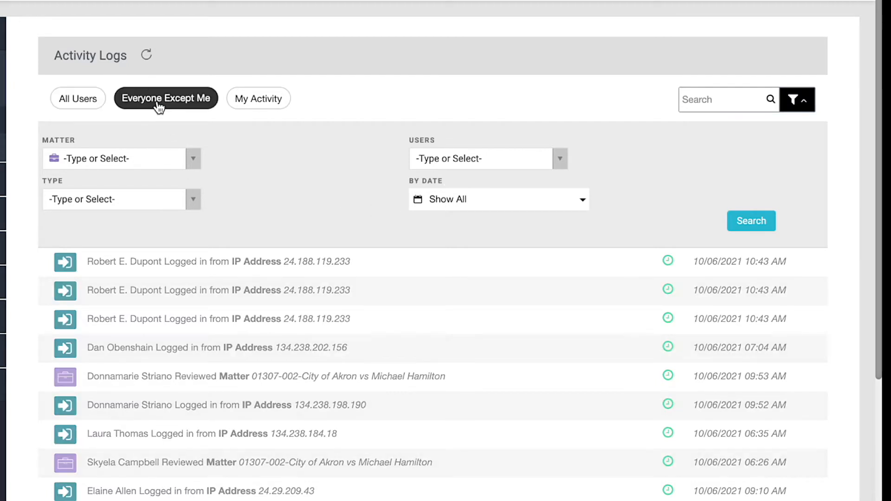
pyautogui.click(255, 104)
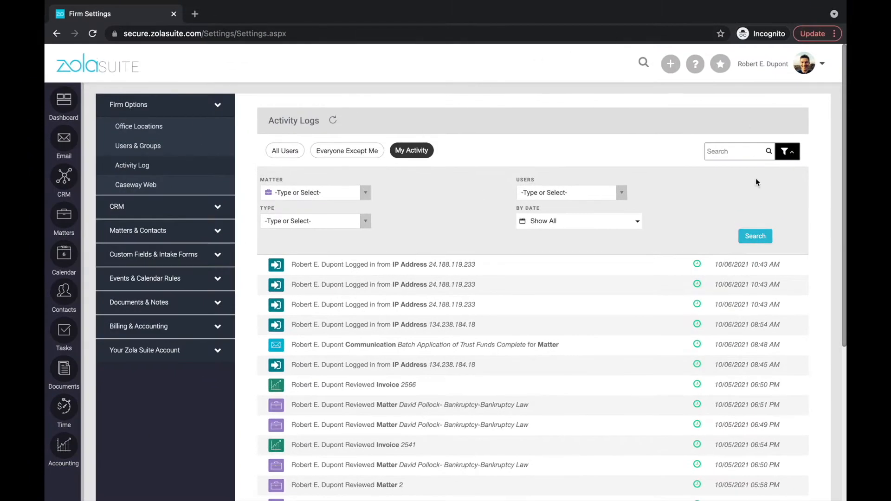
# Open a new time entry from the 08:45 AM login activity to review its prefilled fields, and cancel it.
pyautogui.scroll(-1, 682, 327)
pyautogui.scroll(-1, 682, 326)
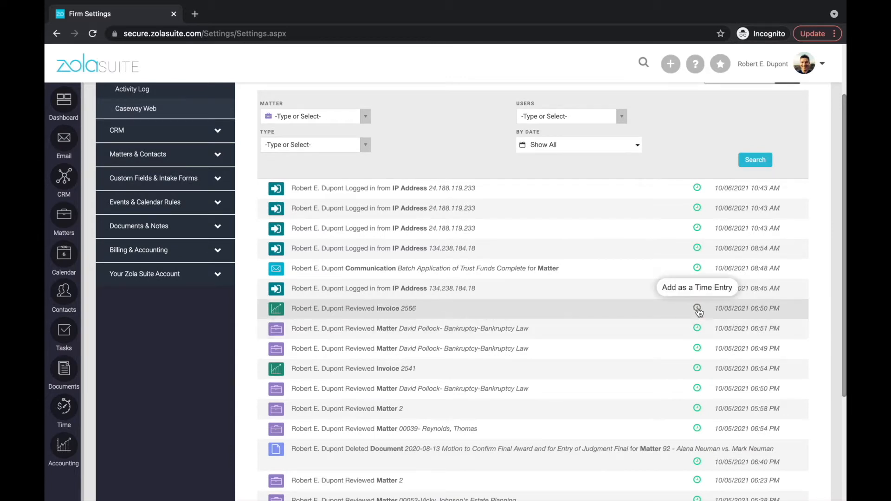
pyautogui.click(697, 289)
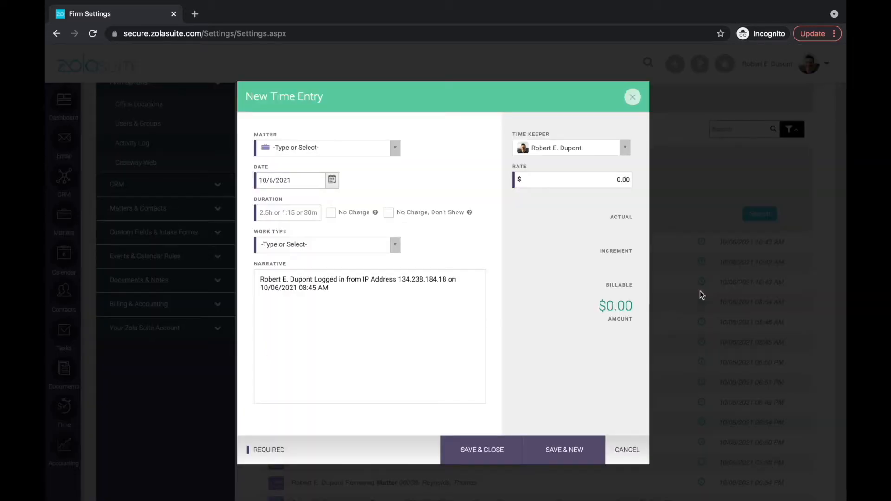
pyautogui.click(627, 451)
pyautogui.scroll(1, 355, 259)
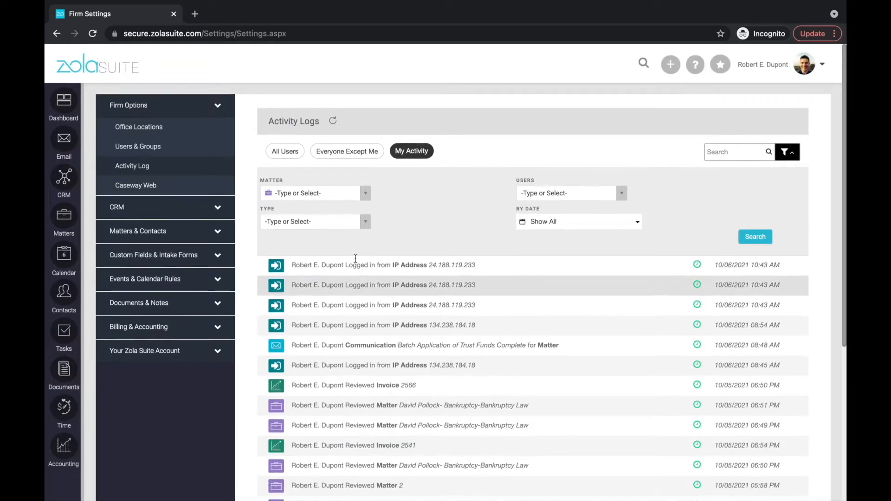
# Show the Caseway Web settings, and open CRM Options to copy the token for external submissions.
pyautogui.click(162, 185)
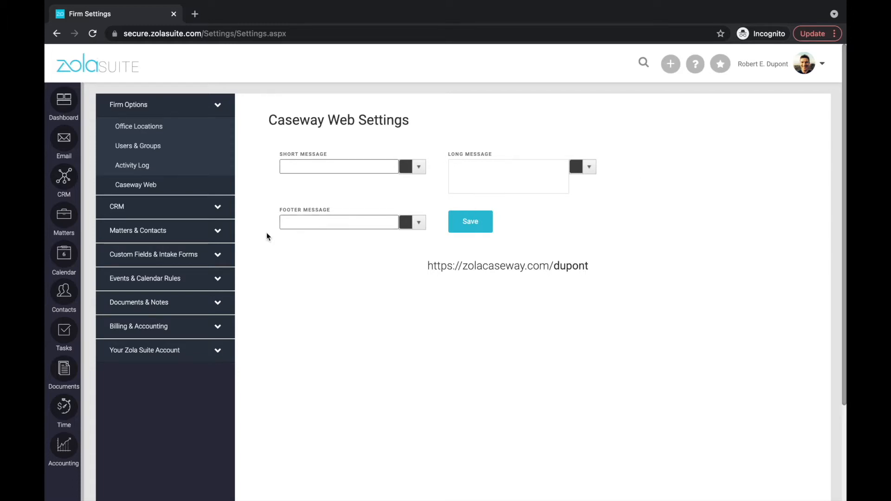
pyautogui.click(219, 210)
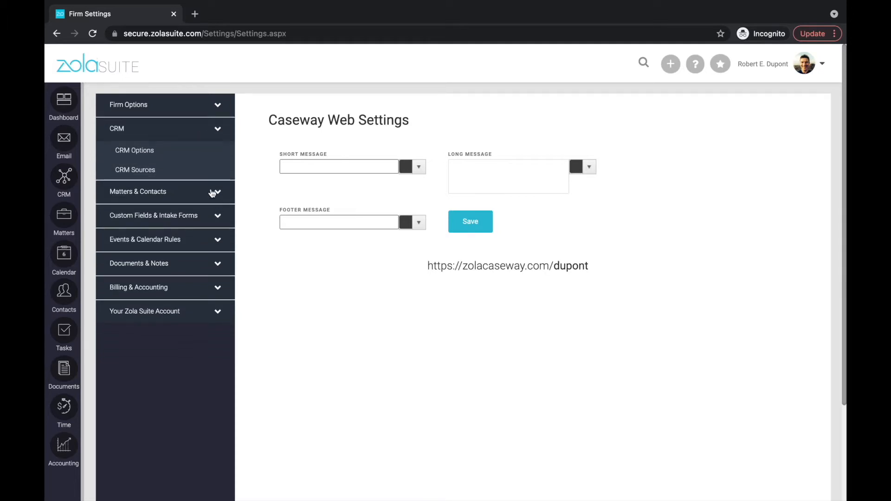
pyautogui.click(142, 152)
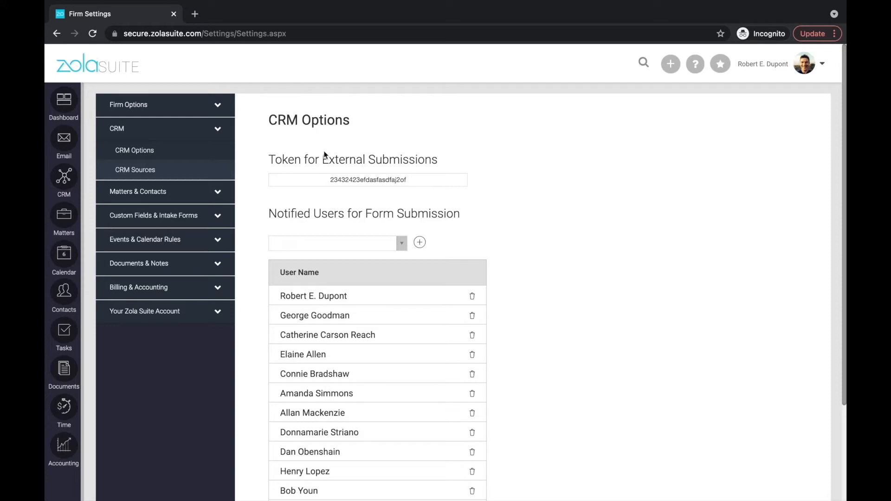
pyautogui.click(349, 183)
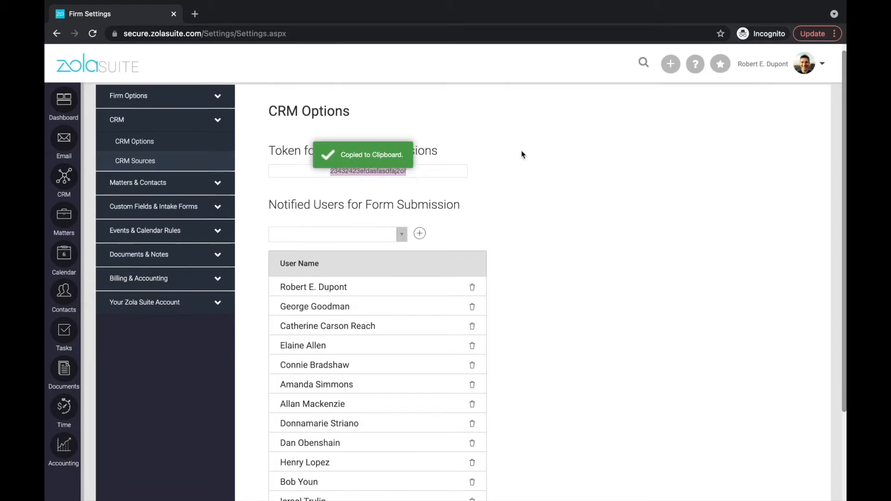
# Look through the users notified for form submissions and the options for adding or removing them in CRM Options.
pyautogui.scroll(-2, 521, 151)
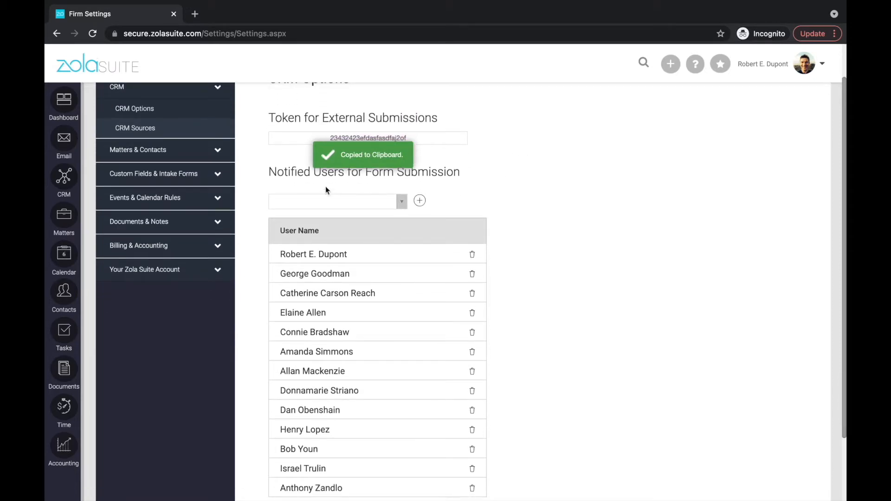
pyautogui.scroll(-2, 451, 186)
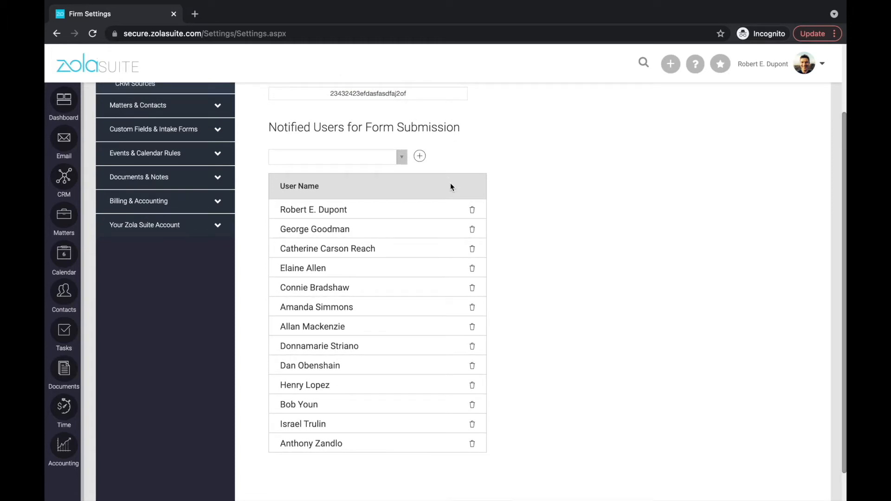
pyautogui.scroll(3, 384, 242)
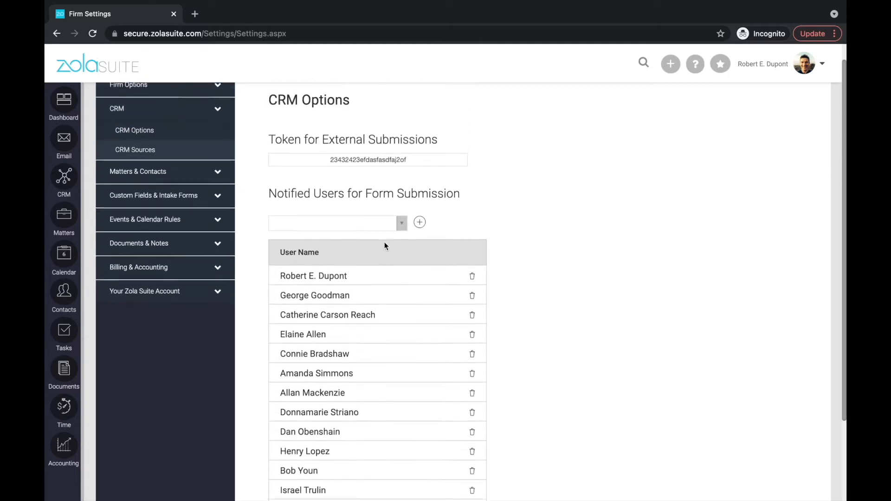
pyautogui.scroll(-2, 337, 316)
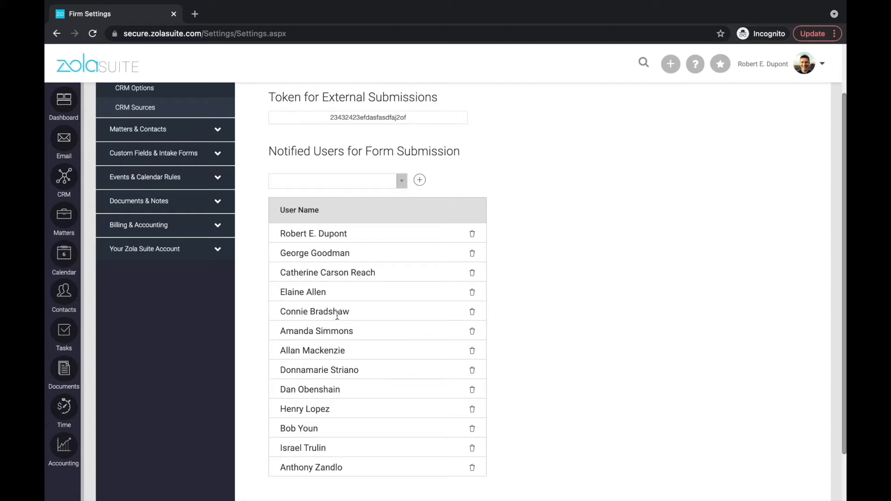
pyautogui.scroll(2, 500, 385)
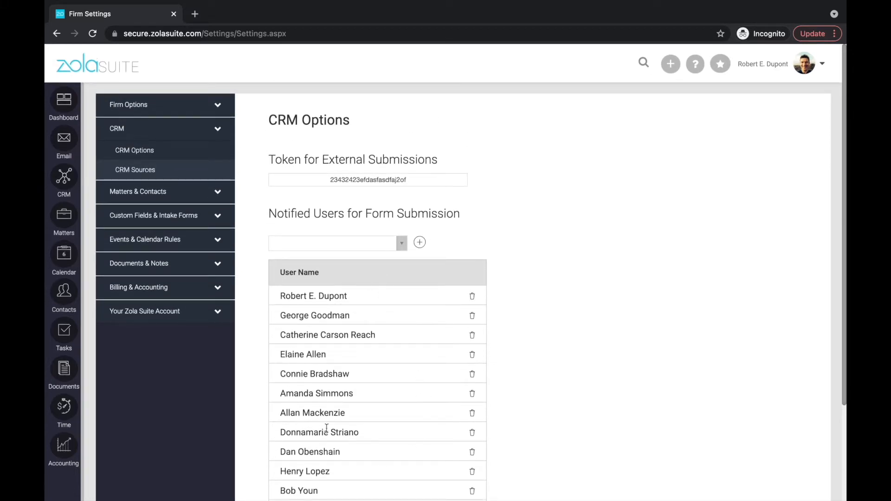
pyautogui.scroll(1, 315, 372)
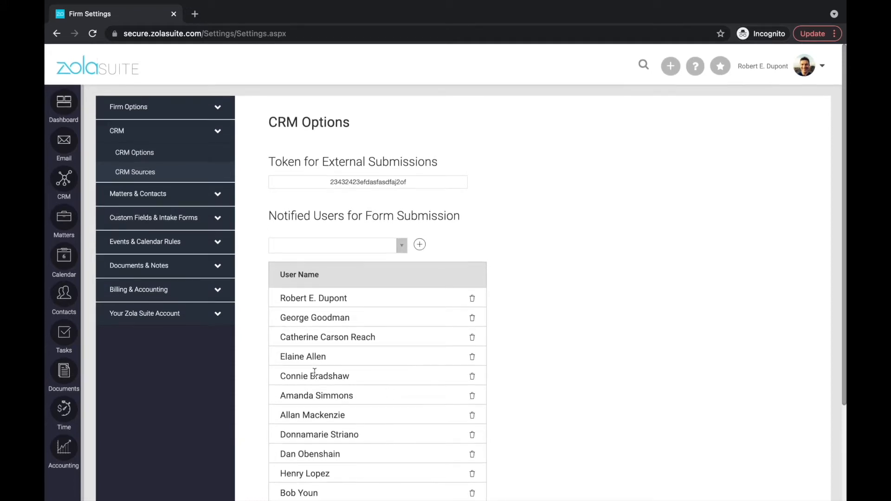
pyautogui.scroll(-1, 314, 372)
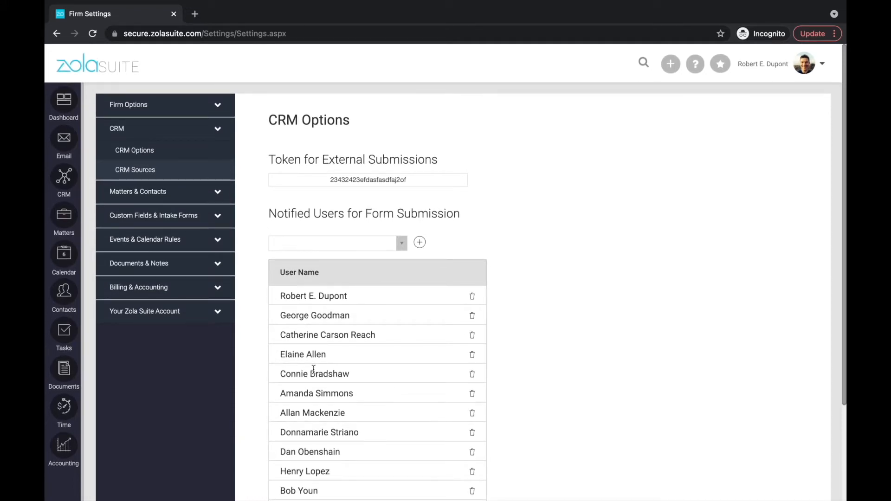
# Show the CRM Sources and examine the source list and its options for adding and editing sources.
pyautogui.click(145, 172)
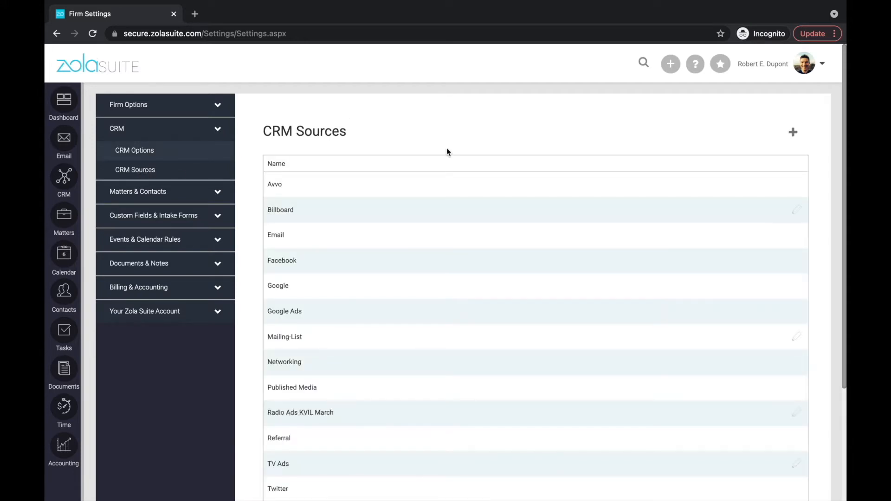
pyautogui.scroll(-2, 495, 202)
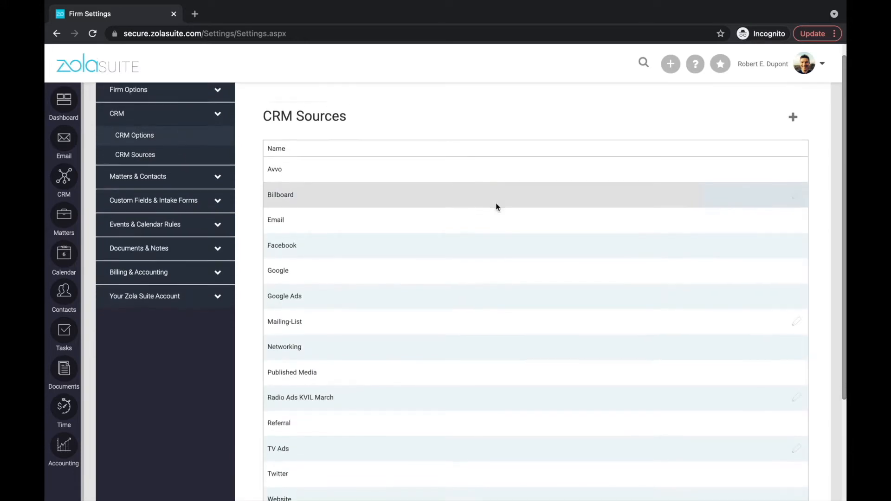
pyautogui.scroll(-1, 496, 207)
pyautogui.scroll(3, 495, 207)
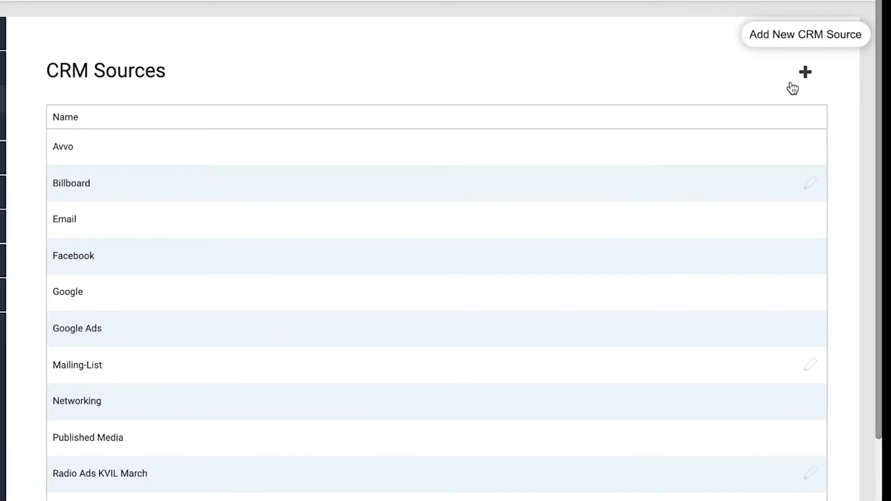
pyautogui.scroll(-3, 790, 85)
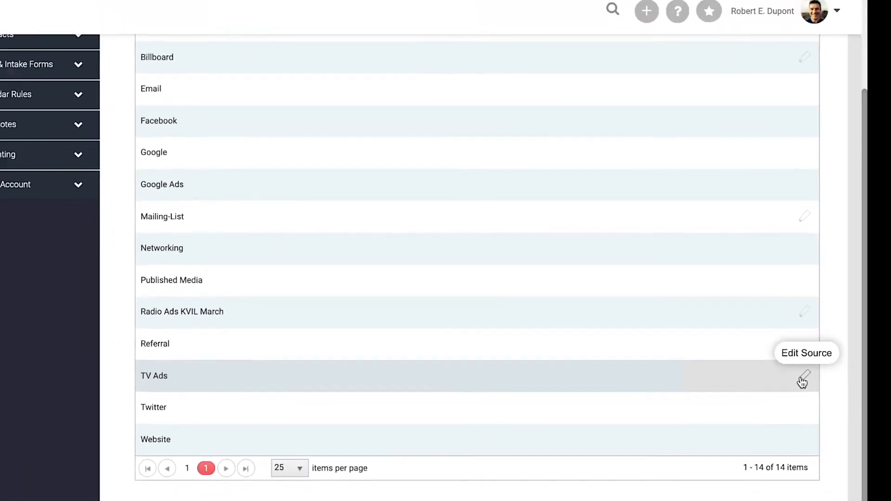
pyautogui.scroll(3, 803, 382)
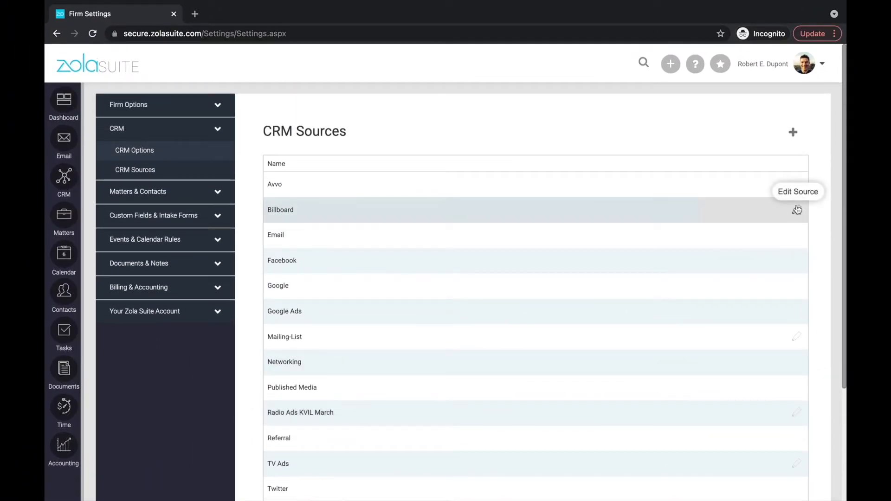
# Open Matter Options under Matters & Contacts and look through the available matter numbering formats and their examples.
pyautogui.click(113, 192)
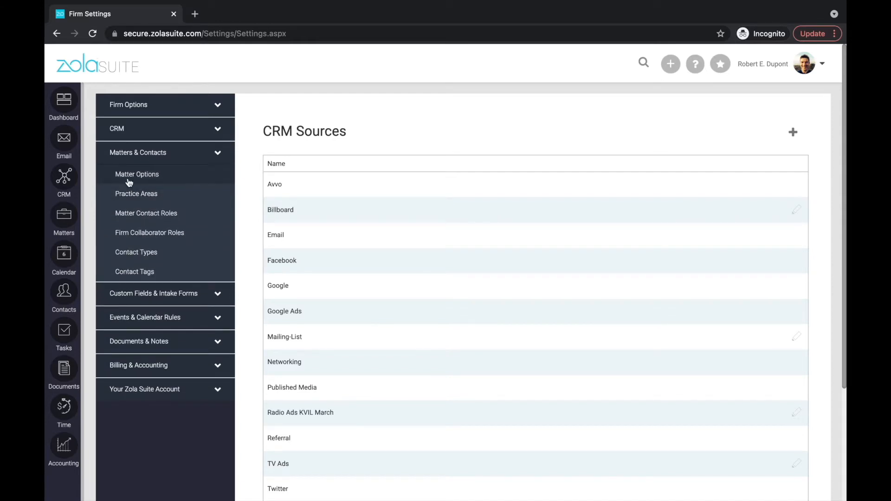
pyautogui.click(129, 181)
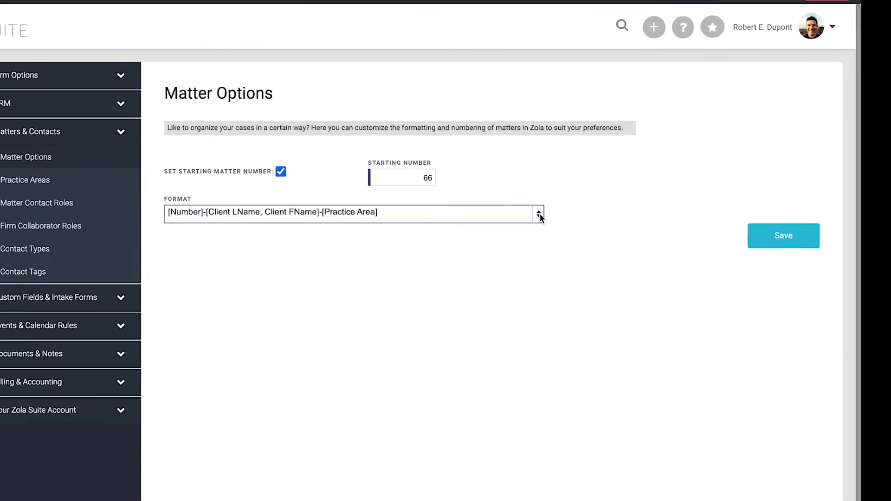
pyautogui.click(538, 214)
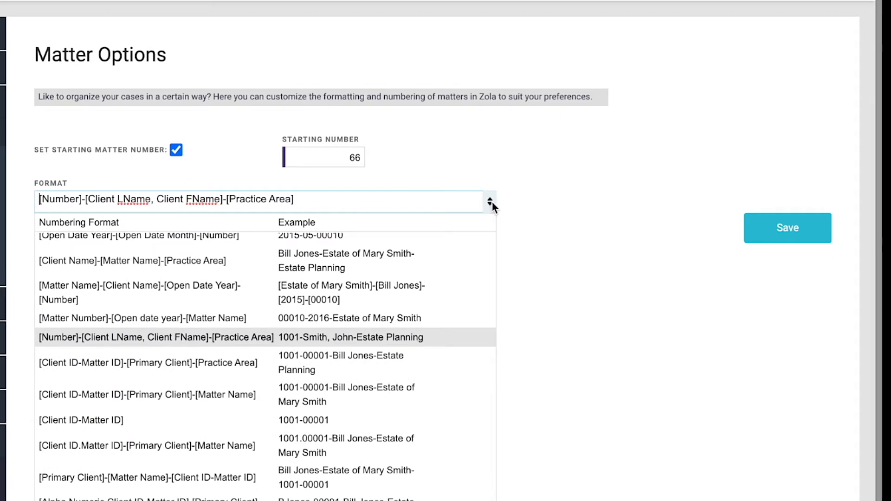
pyautogui.scroll(-1, 496, 210)
pyautogui.scroll(1, 231, 492)
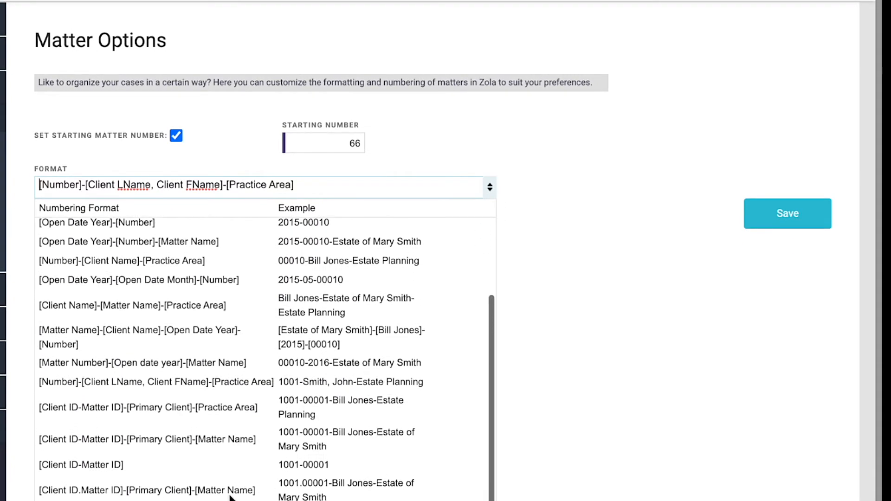
pyautogui.scroll(3, 230, 497)
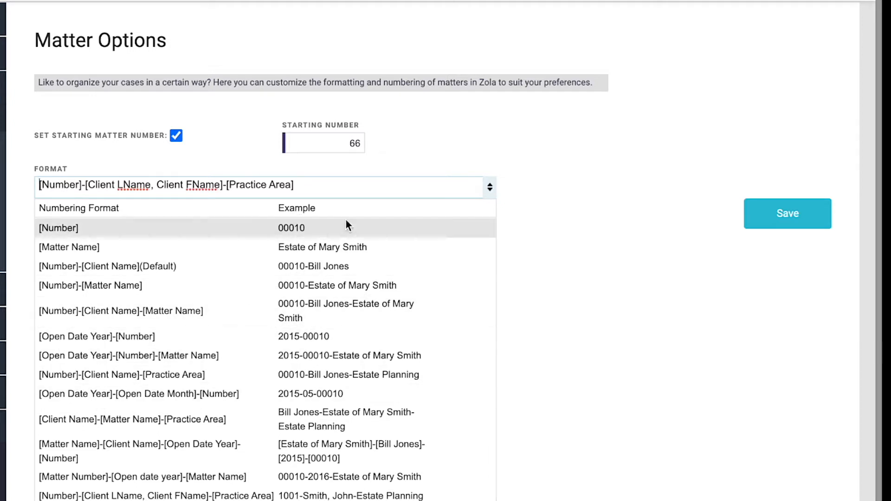
# Highlight the starting matter number and show the numbering format list again to review its example formats.
pyautogui.doubleClick(337, 142)
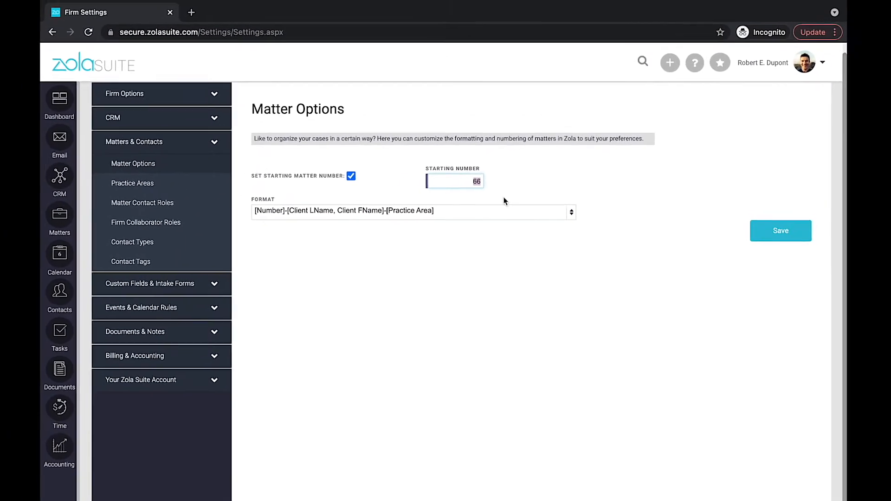
pyautogui.click(503, 211)
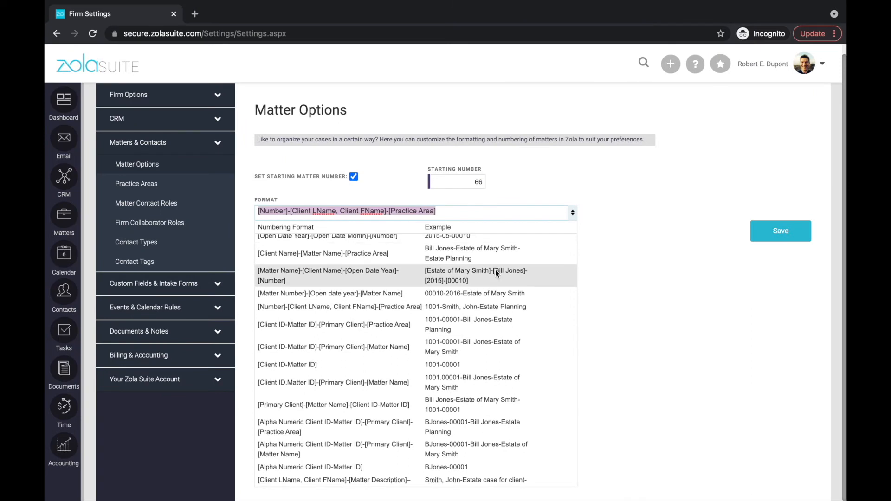
pyautogui.scroll(5, 534, 320)
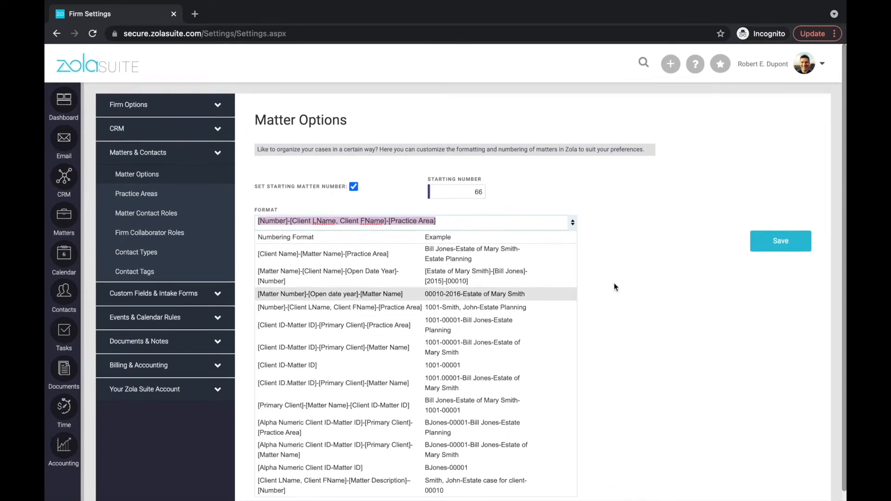
# Finish reviewing the matter numbering formats, then show the Practice Areas settings and look through the list.
pyautogui.scroll(1, 537, 324)
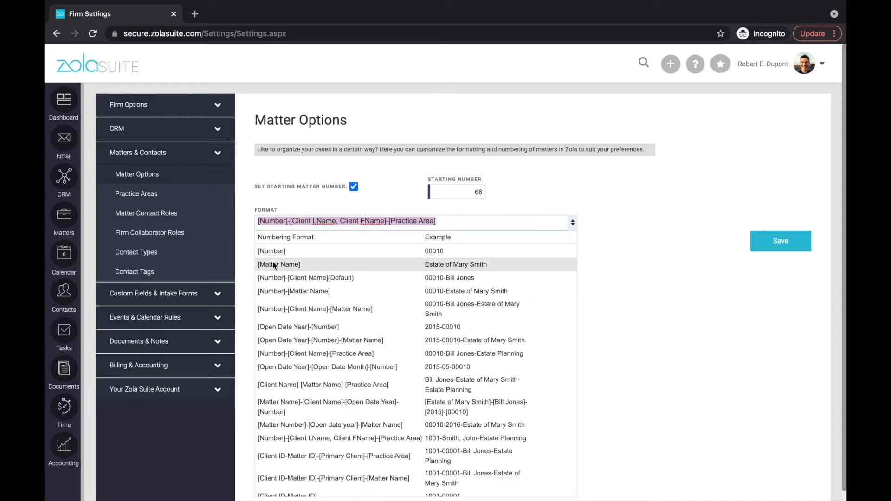
pyautogui.click(162, 195)
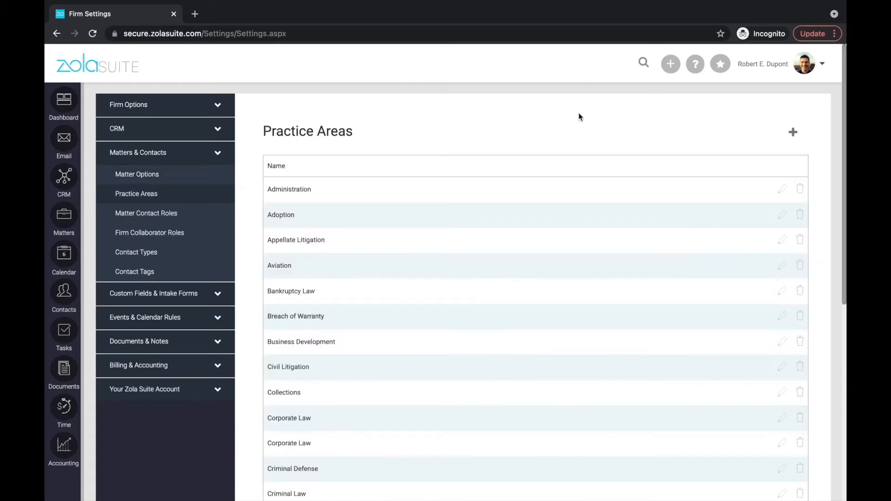
pyautogui.scroll(-6, 579, 117)
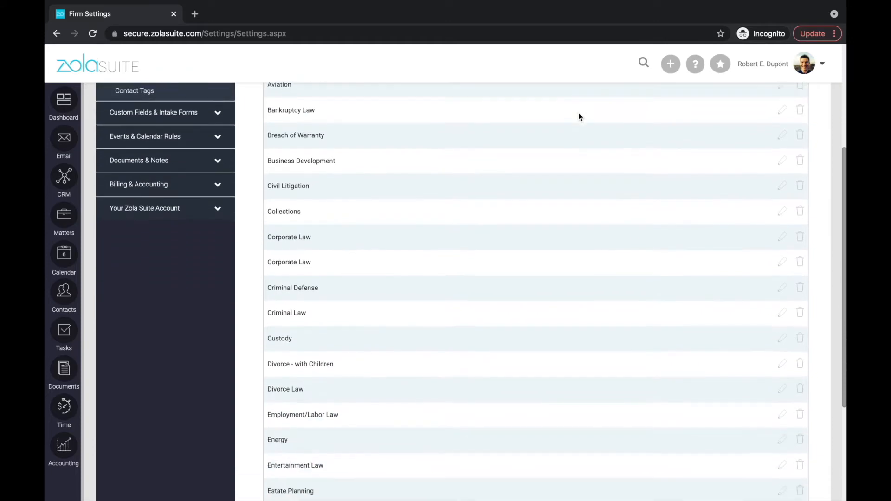
pyautogui.scroll(4, 621, 414)
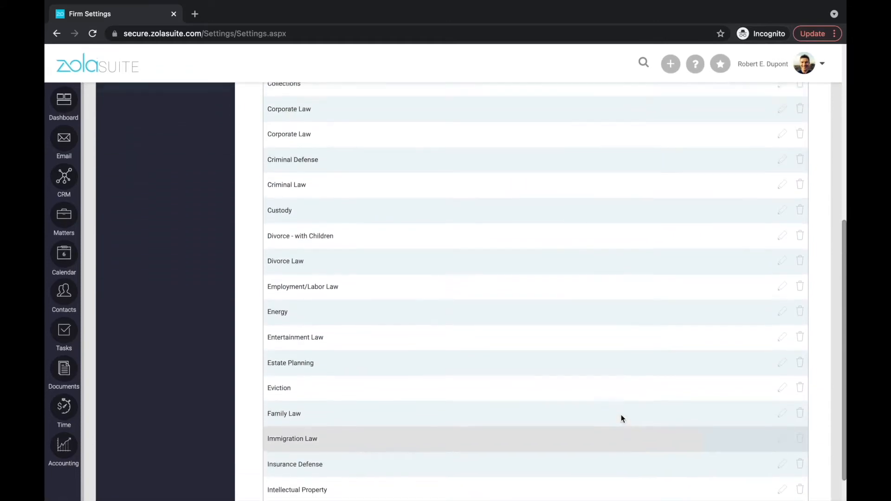
pyautogui.scroll(3, 621, 414)
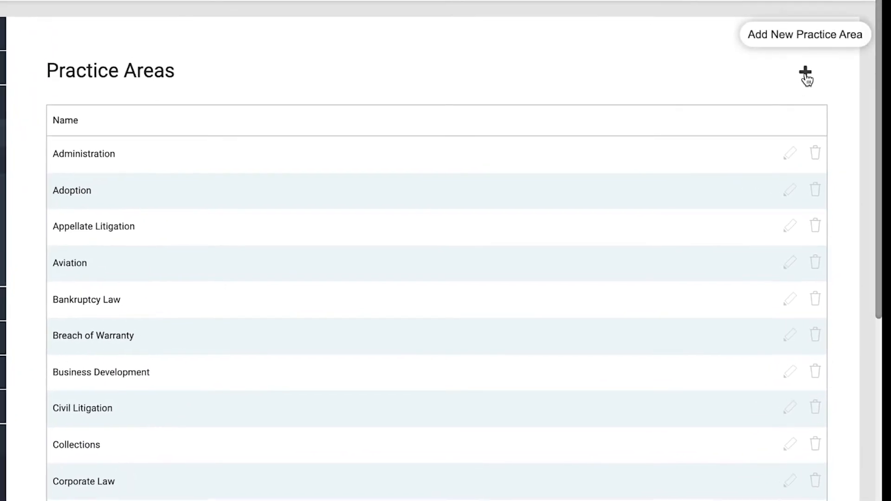
# Try to add a custom practice area named "new practice area" to the Practice Areas list.
pyautogui.click(805, 74)
pyautogui.click(586, 120)
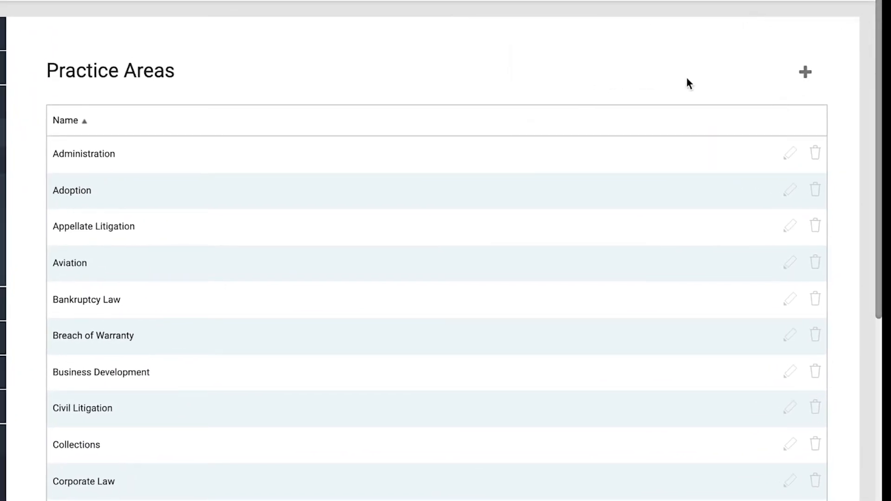
pyautogui.click(805, 73)
pyautogui.click(562, 93)
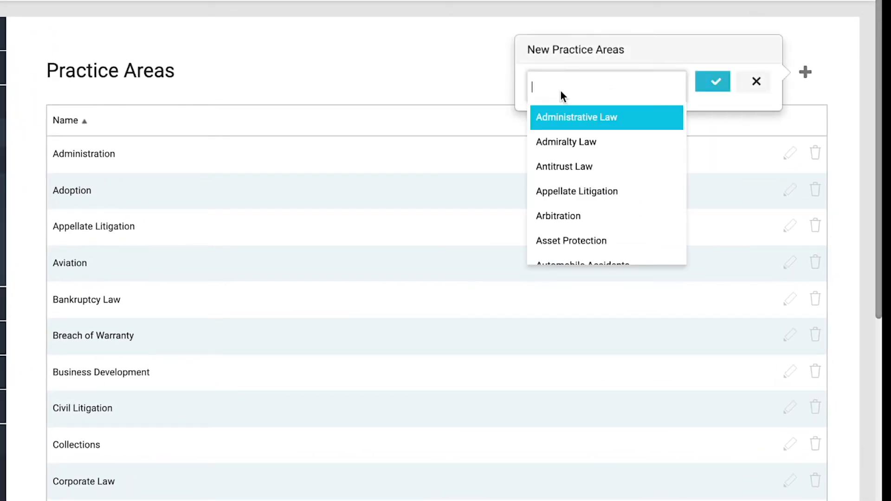
pyautogui.write('new pract')
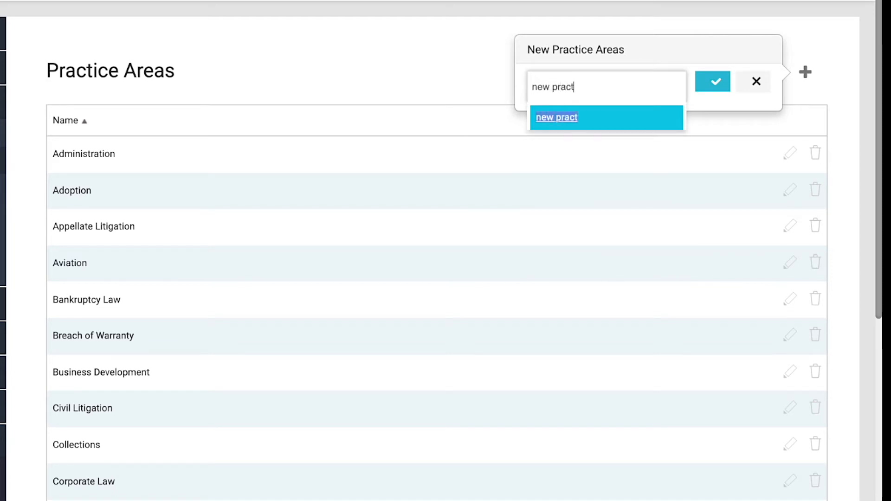
pyautogui.write('ice area')
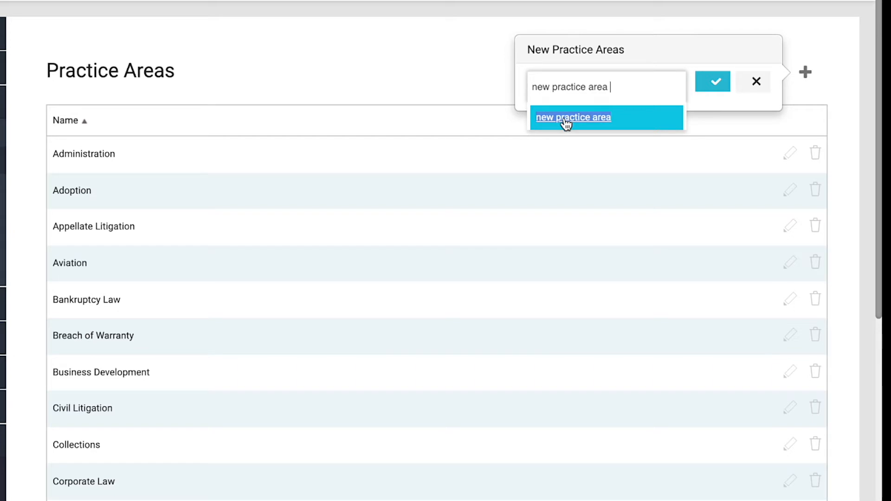
pyautogui.click(566, 119)
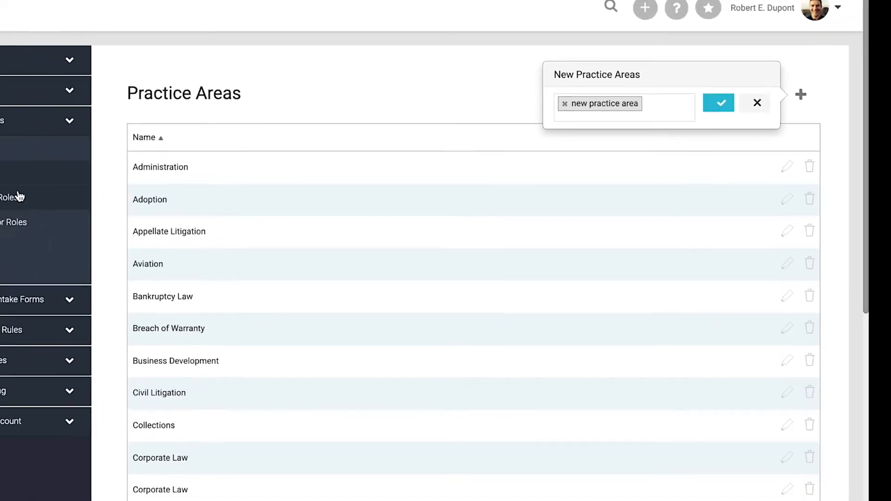
pyautogui.click(100, 189)
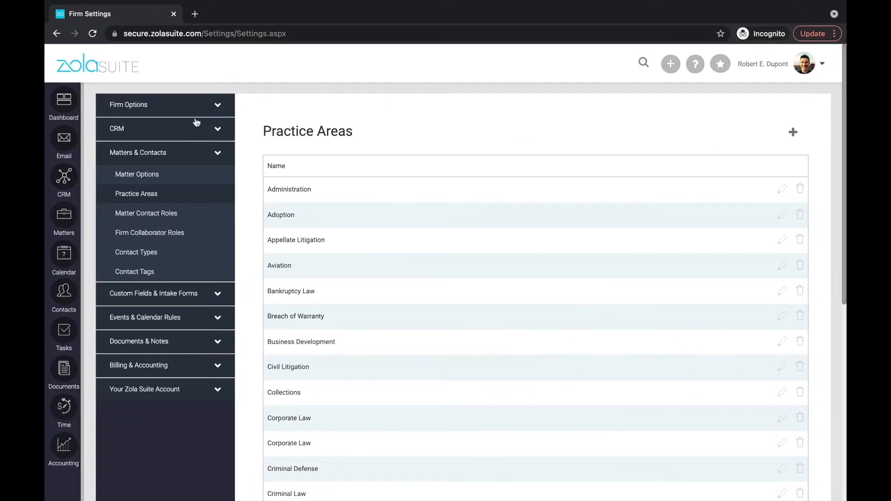
# Show the Matter Contact Roles settings and look through the roles and their assigned colors.
pyautogui.click(156, 217)
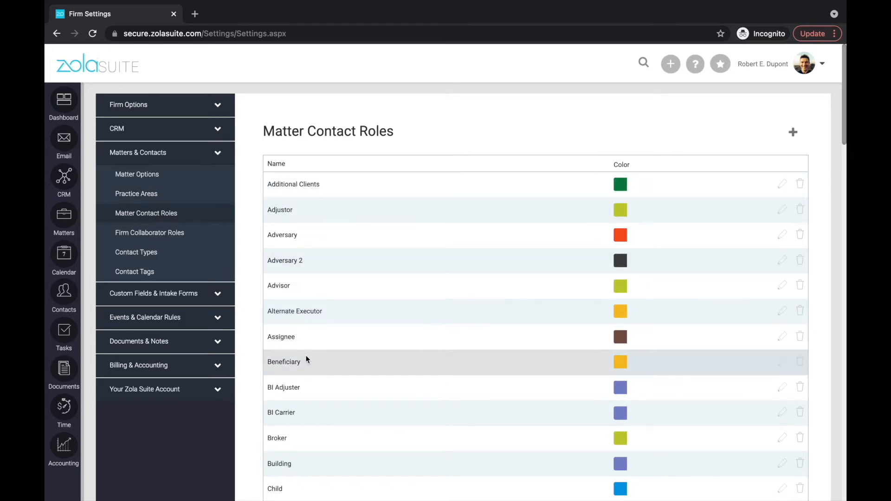
pyautogui.scroll(-1, 306, 355)
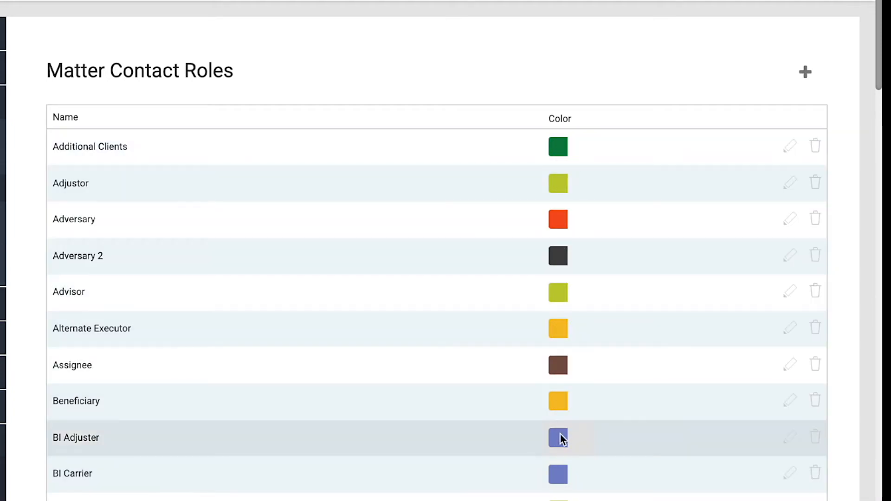
pyautogui.scroll(-2, 561, 436)
pyautogui.scroll(-2, 560, 437)
pyautogui.scroll(4, 560, 436)
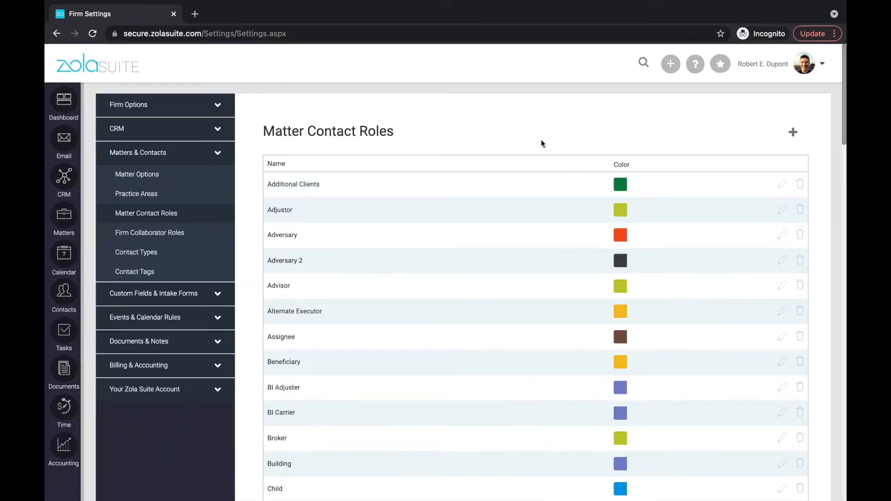
# Show the Firm Collaborator Roles settings and look through the roles available to collaborators.
pyautogui.click(167, 233)
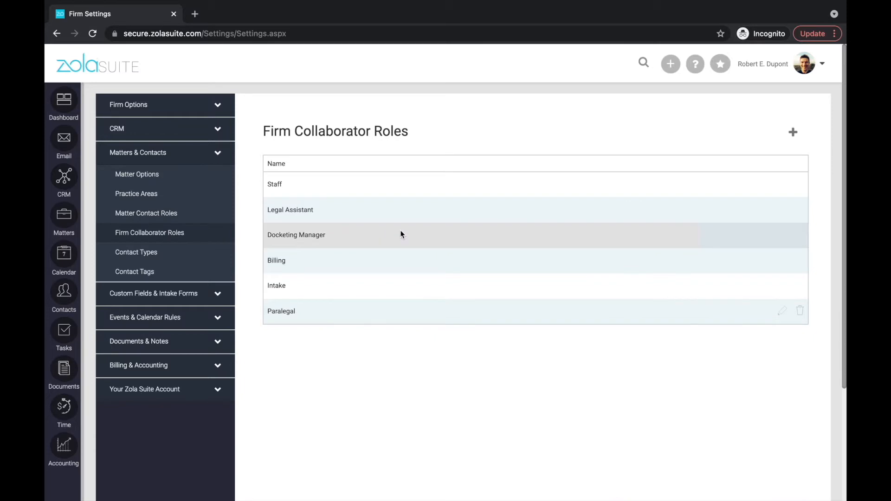
pyautogui.scroll(-1, 401, 232)
pyautogui.scroll(-1, 401, 233)
pyautogui.scroll(2, 401, 234)
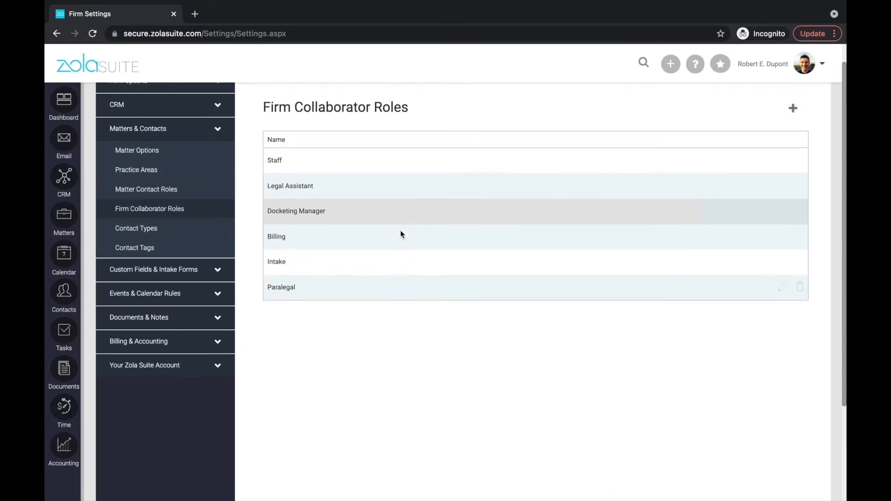
pyautogui.scroll(-1, 400, 234)
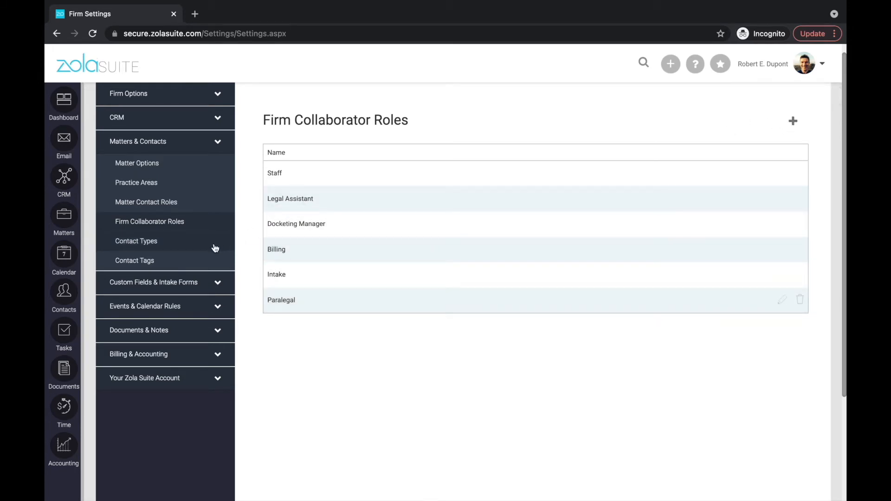
# Show the Contact Types settings and look through the list of types.
pyautogui.click(153, 244)
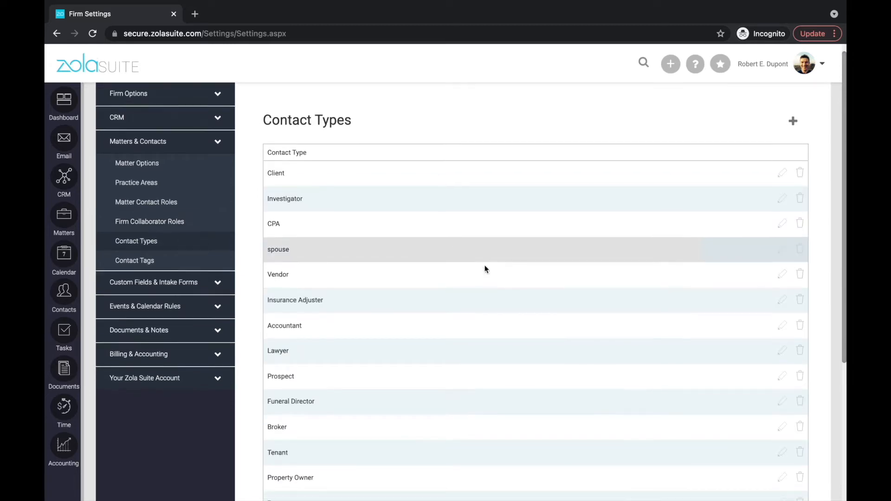
pyautogui.scroll(-1, 484, 265)
pyautogui.scroll(2, 484, 266)
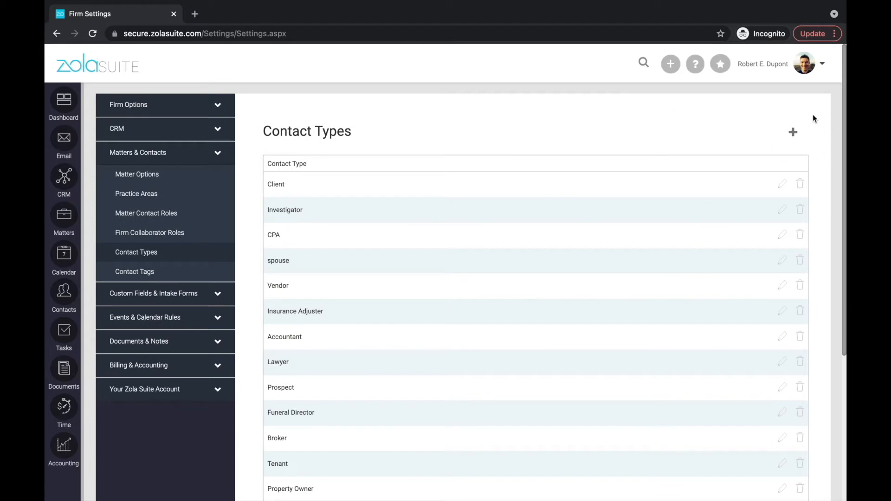
# Open the form for a new person contact and look through its general fields.
pyautogui.click(673, 70)
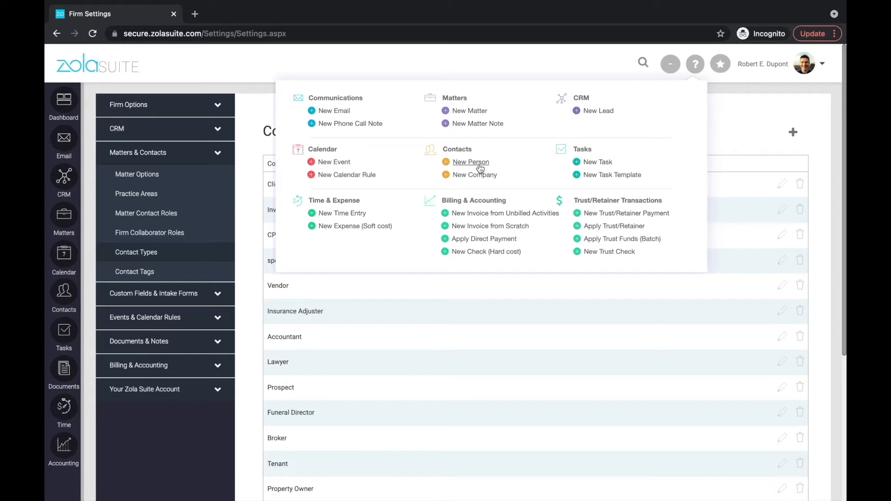
pyautogui.click(480, 166)
pyautogui.scroll(-10, 478, 166)
pyautogui.scroll(6, 479, 166)
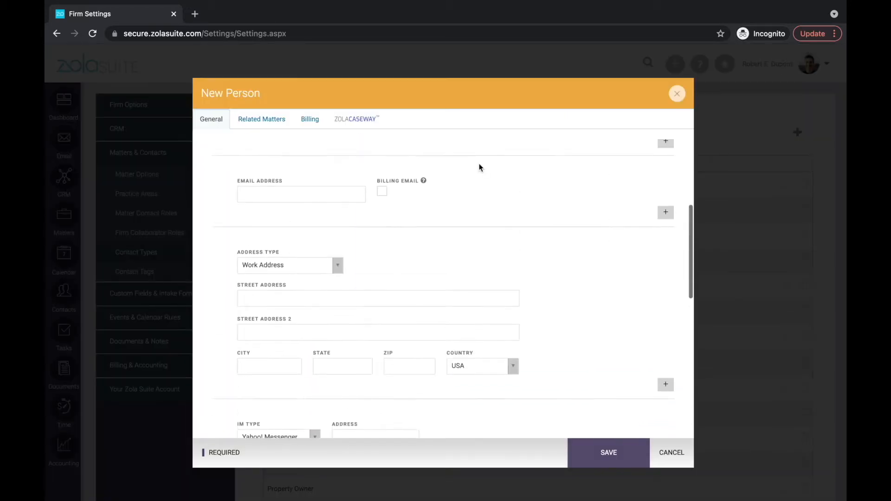
pyautogui.scroll(4, 479, 167)
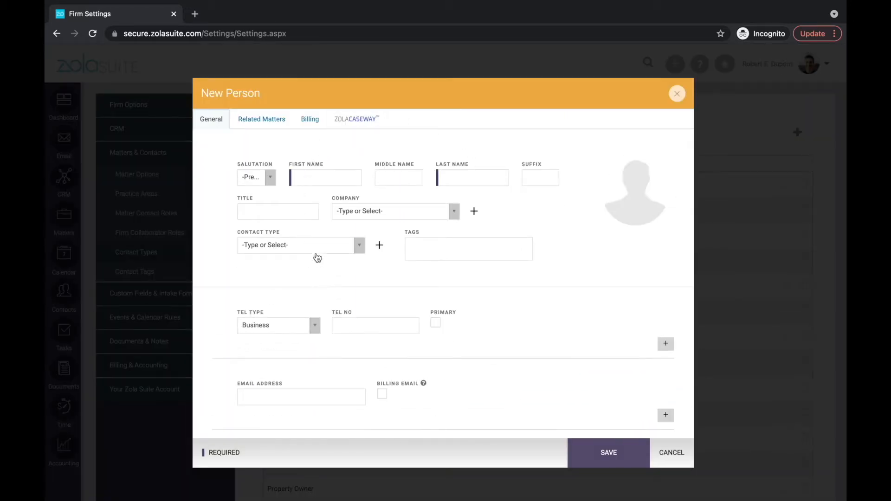
# Examine how a contact type is added or chosen for the new person, and close the form without saving.
pyautogui.click(380, 246)
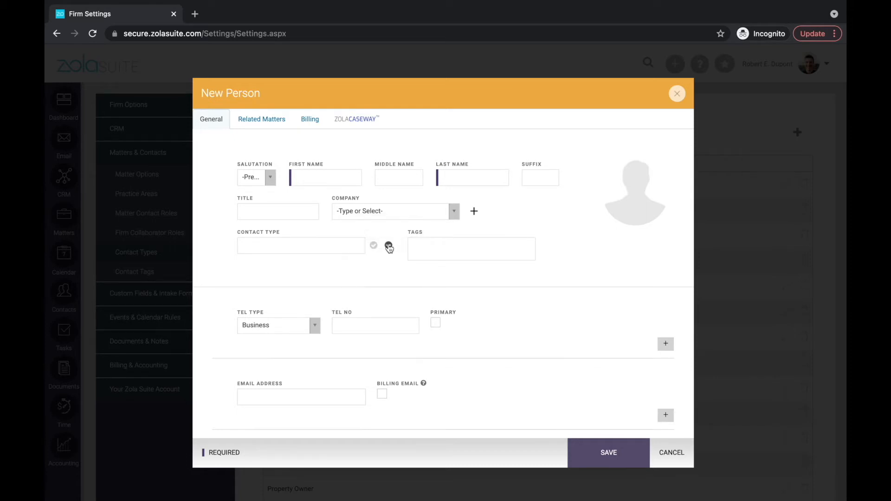
pyautogui.click(389, 246)
pyautogui.click(358, 245)
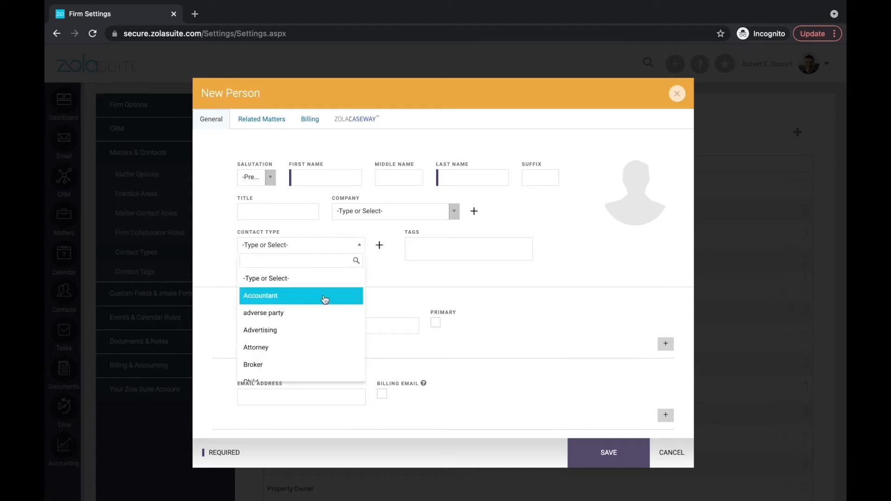
pyautogui.scroll(-4, 324, 300)
pyautogui.scroll(2, 324, 300)
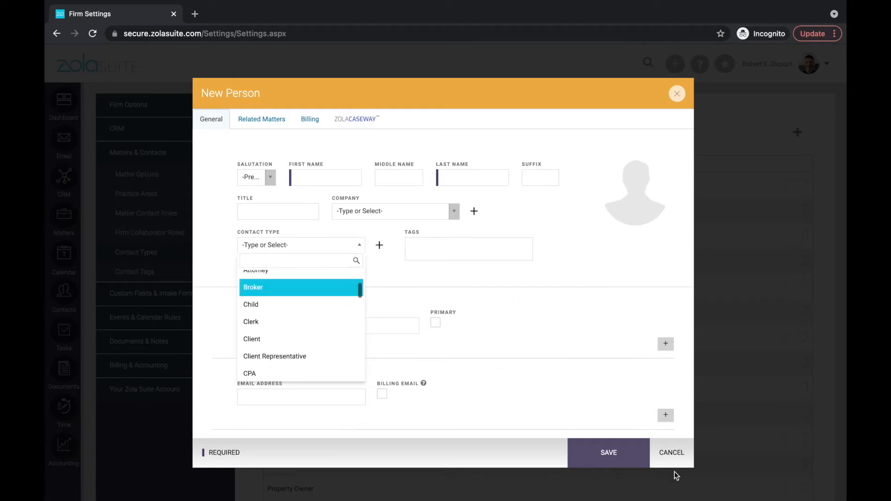
pyautogui.click(672, 453)
pyautogui.click(672, 453)
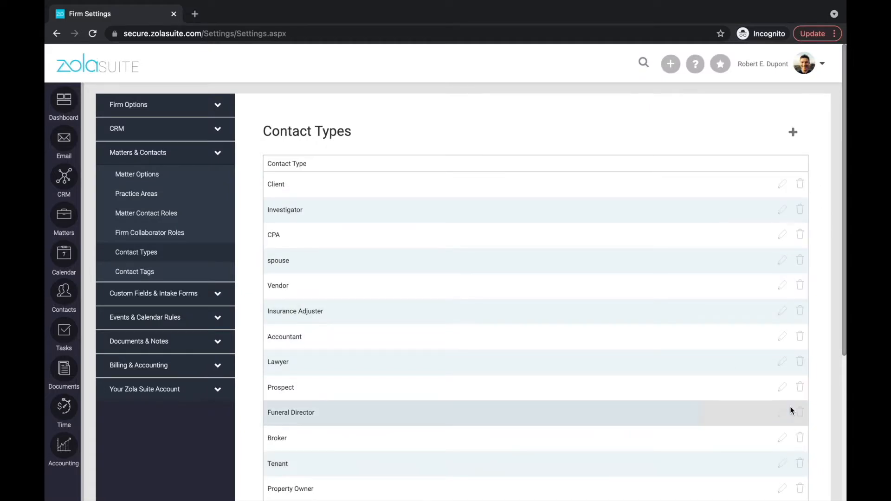
# Review the rest of the contact types, then show the Contact Tags settings and examine the tag list.
pyautogui.scroll(-5, 790, 411)
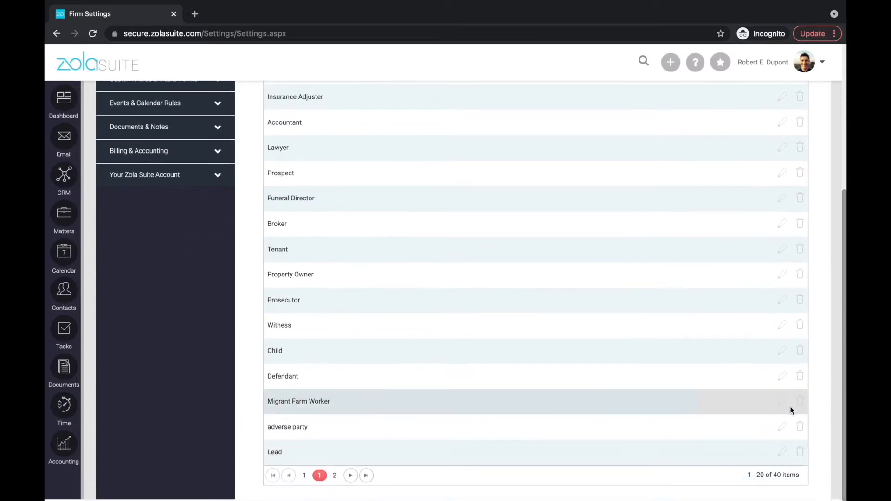
pyautogui.scroll(5, 790, 410)
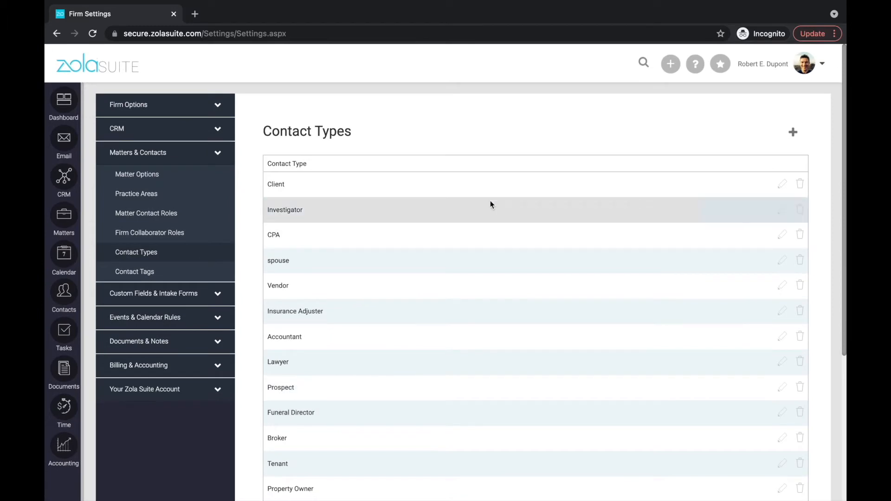
pyautogui.click(128, 274)
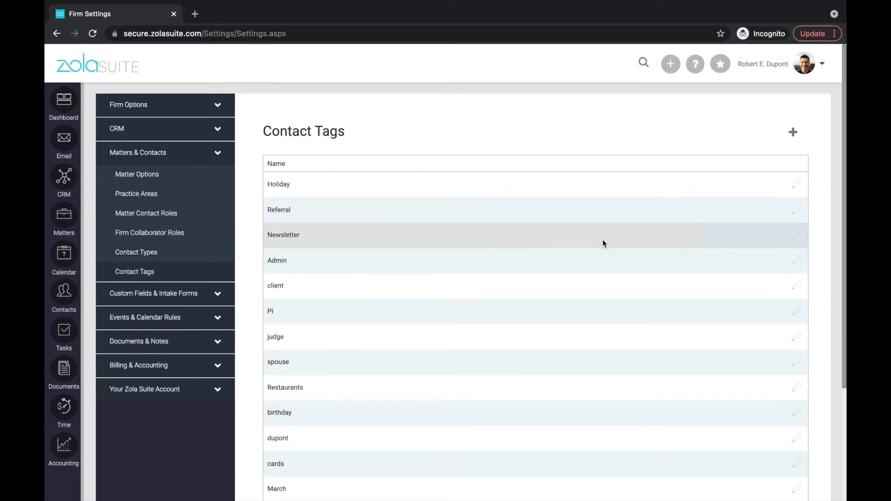
pyautogui.scroll(-1, 602, 239)
pyautogui.scroll(1, 602, 243)
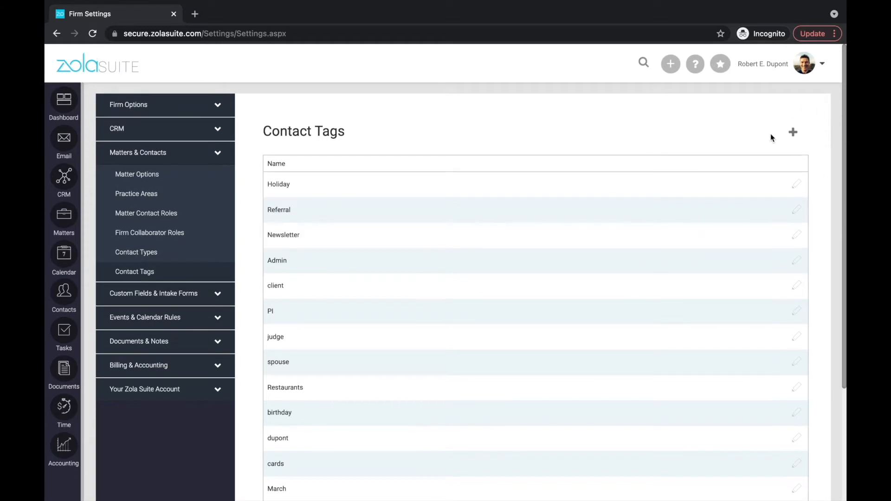
# Open a new person form, view the tags that can be assigned to the contact, and close it without saving.
pyautogui.click(671, 65)
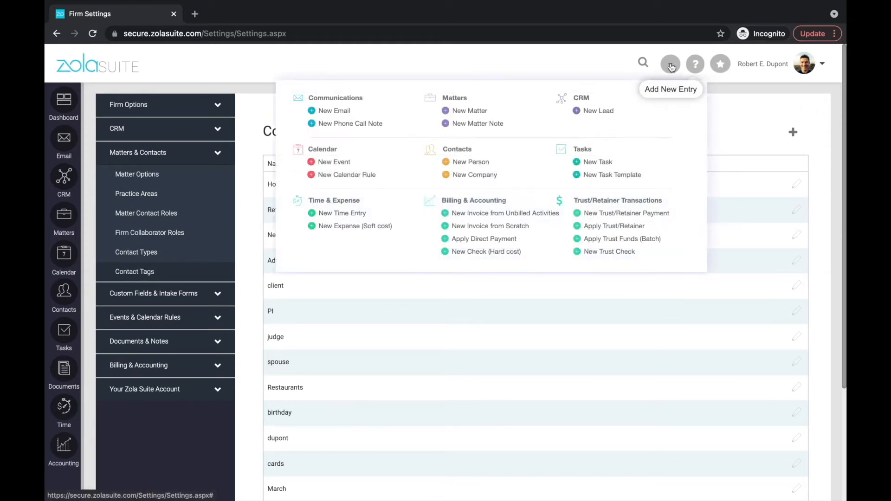
pyautogui.click(470, 162)
pyautogui.scroll(-5, 477, 216)
pyautogui.scroll(2, 483, 257)
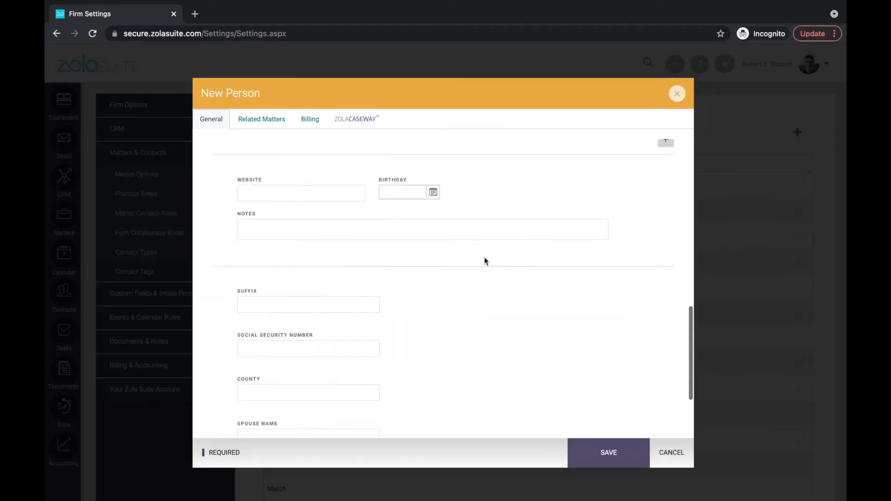
pyautogui.scroll(6, 483, 257)
pyautogui.click(472, 254)
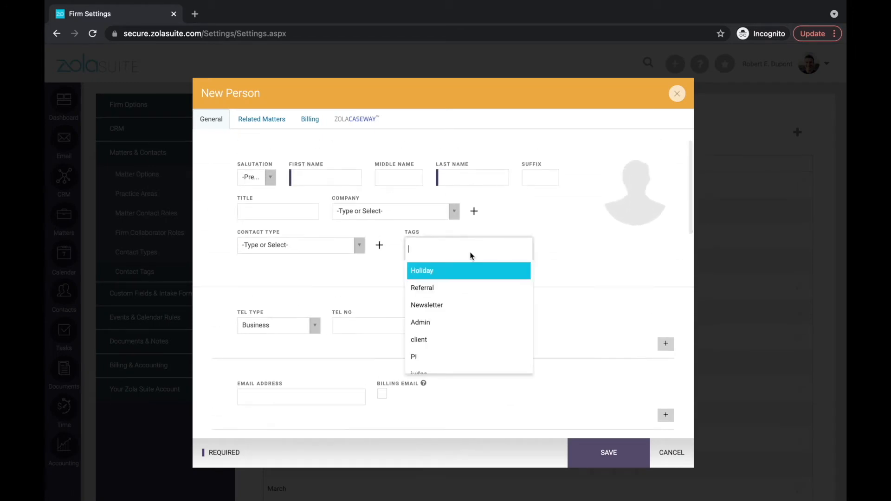
pyautogui.click(676, 453)
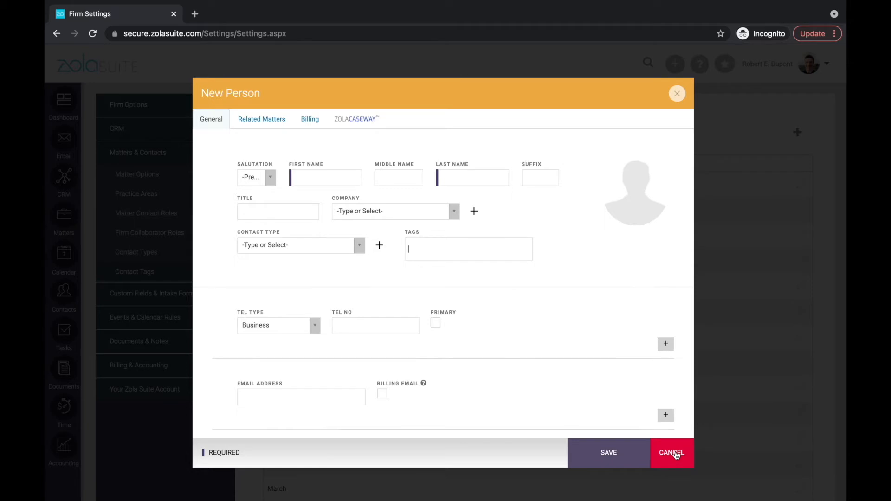
pyautogui.click(676, 454)
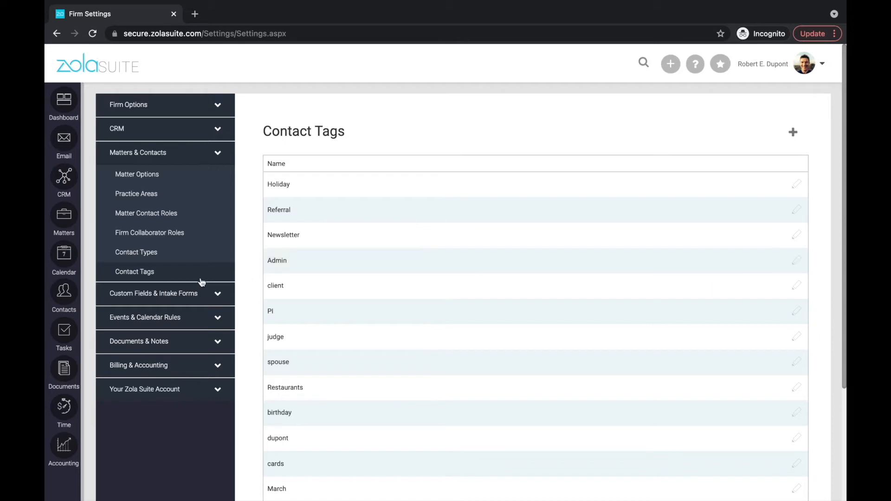
# Show the Custom Fields settings and look through the practice areas listed for matter fields.
pyautogui.click(189, 300)
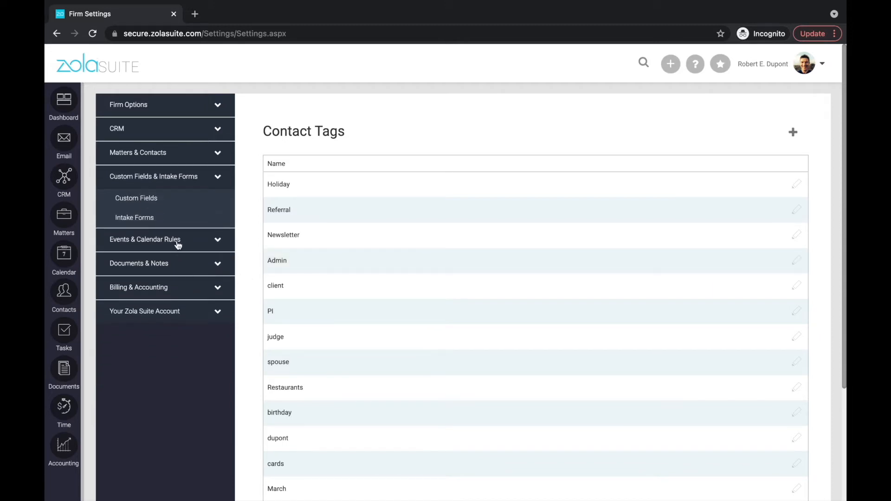
pyautogui.click(125, 200)
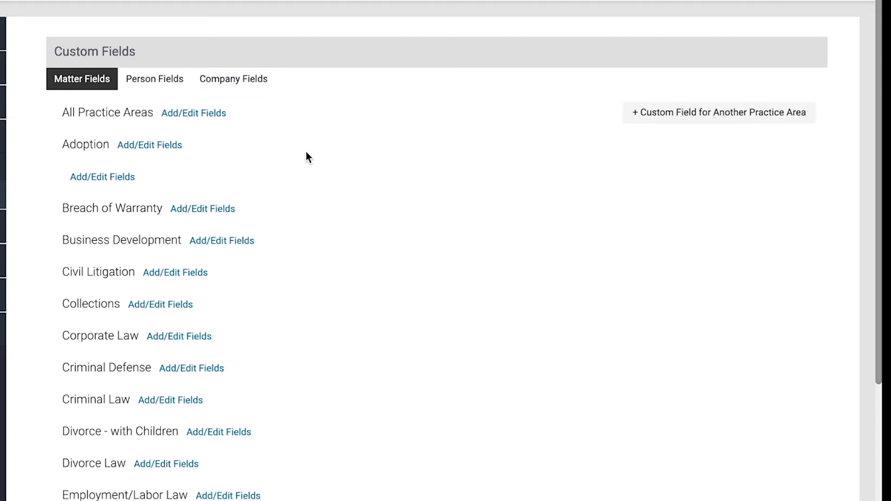
pyautogui.scroll(-1, 305, 150)
pyautogui.scroll(1, 306, 151)
pyautogui.scroll(-3, 343, 160)
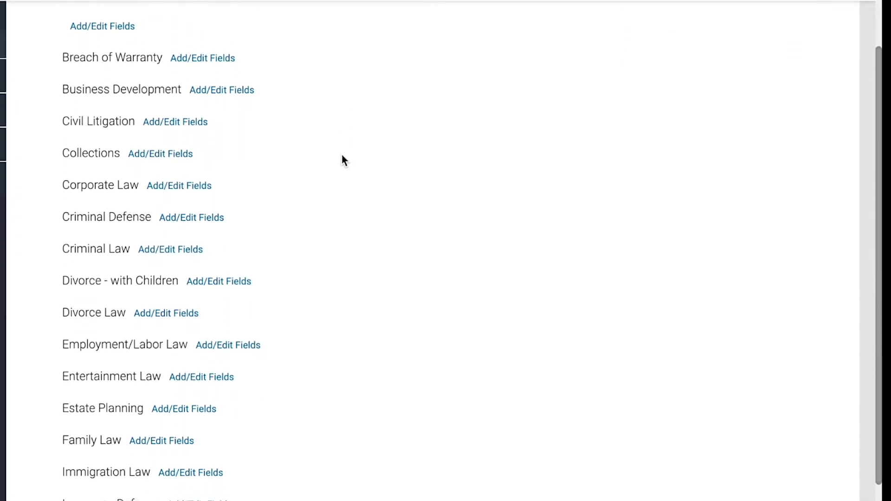
# Open the matter custom fields for the Criminal Law practice area and examine the available field types and existing fields.
pyautogui.click(157, 256)
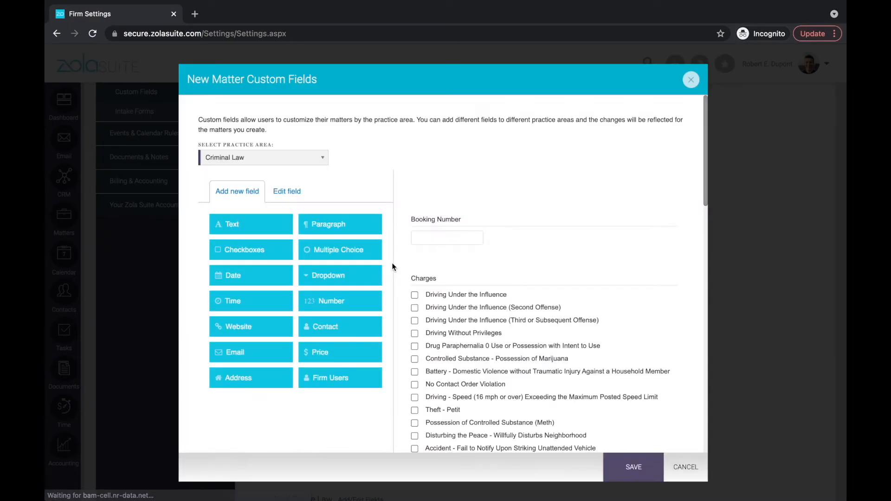
pyautogui.scroll(-1, 392, 267)
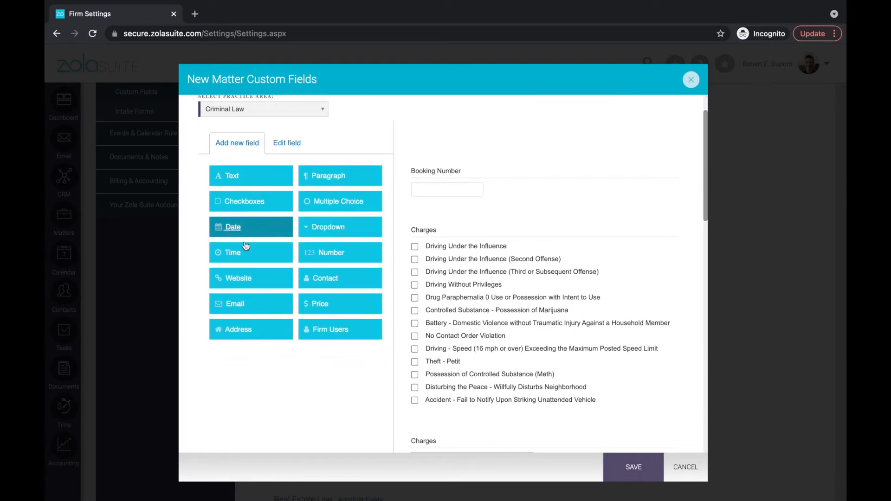
pyautogui.moveTo(516, 204)
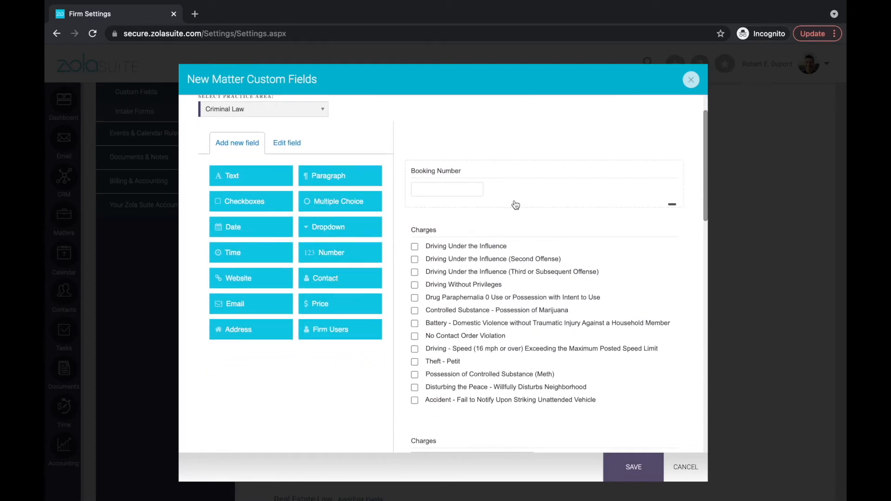
pyautogui.scroll(-10, 516, 205)
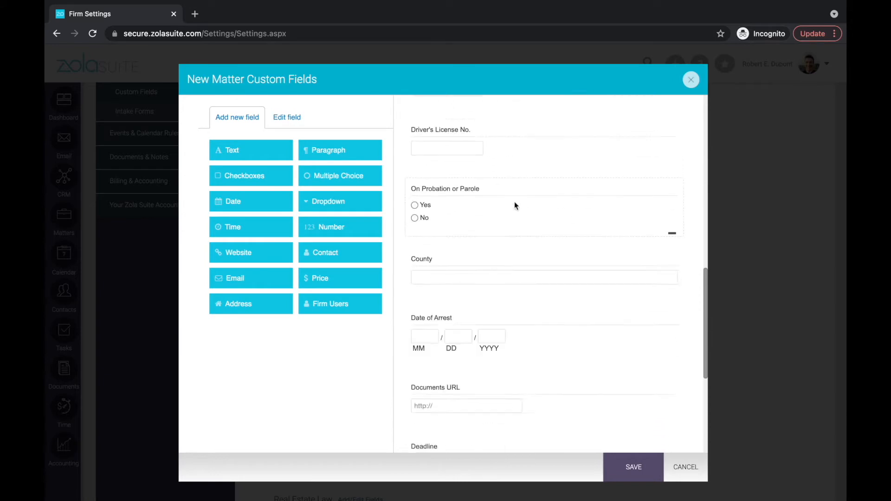
pyautogui.scroll(-5, 514, 204)
pyautogui.scroll(2, 514, 205)
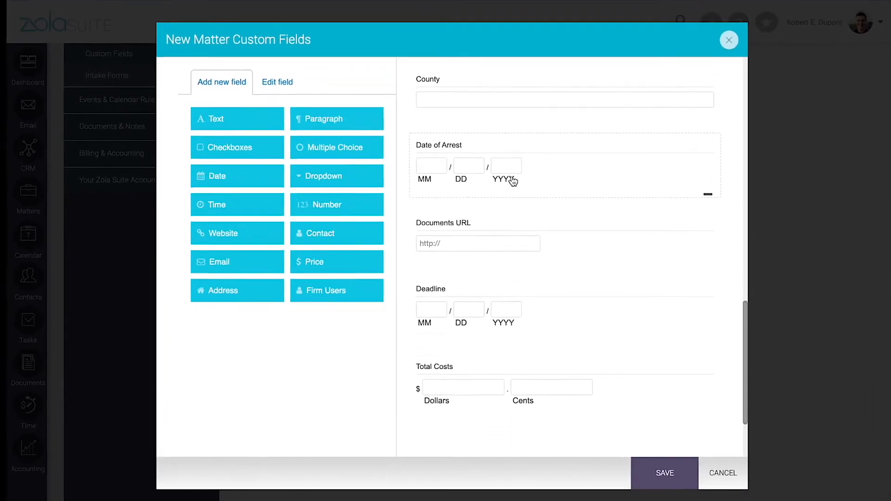
pyautogui.moveTo(439, 296)
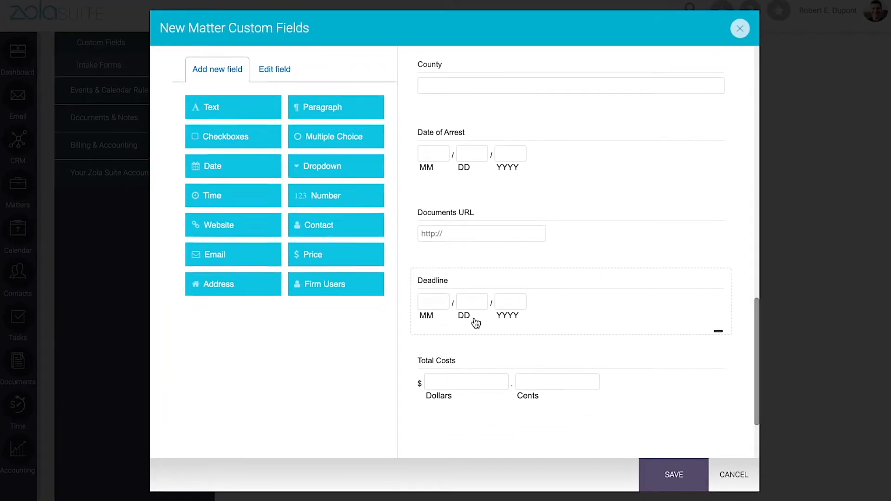
pyautogui.scroll(-1, 464, 331)
pyautogui.scroll(2, 480, 384)
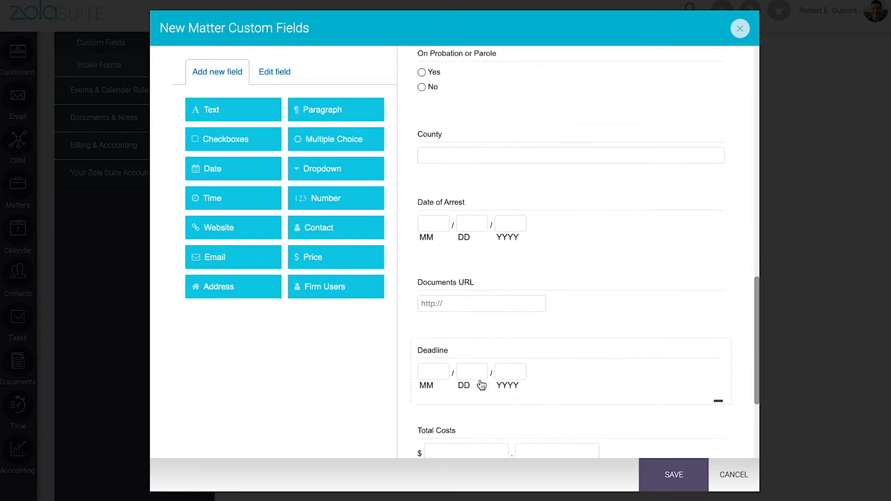
pyautogui.scroll(7, 481, 385)
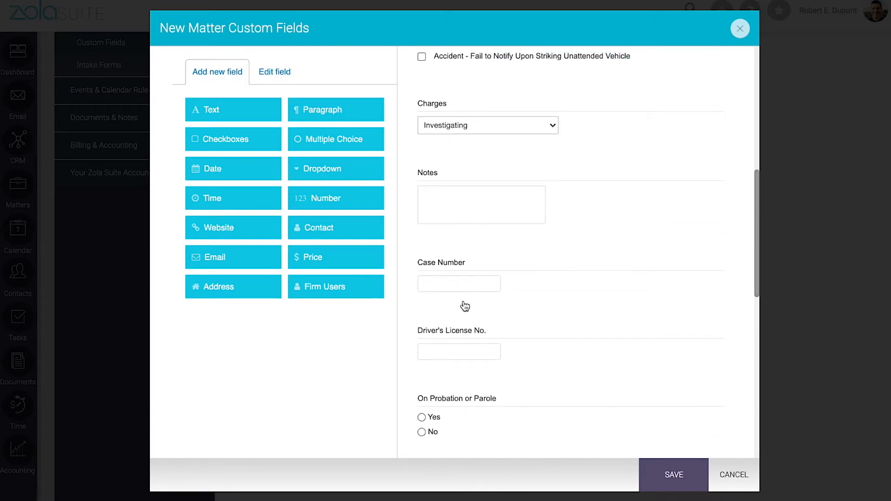
pyautogui.scroll(5, 465, 307)
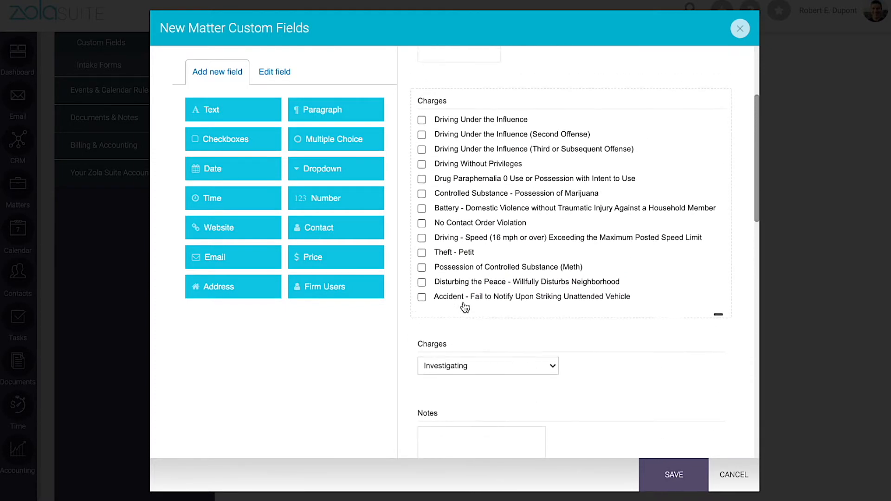
pyautogui.scroll(1, 464, 306)
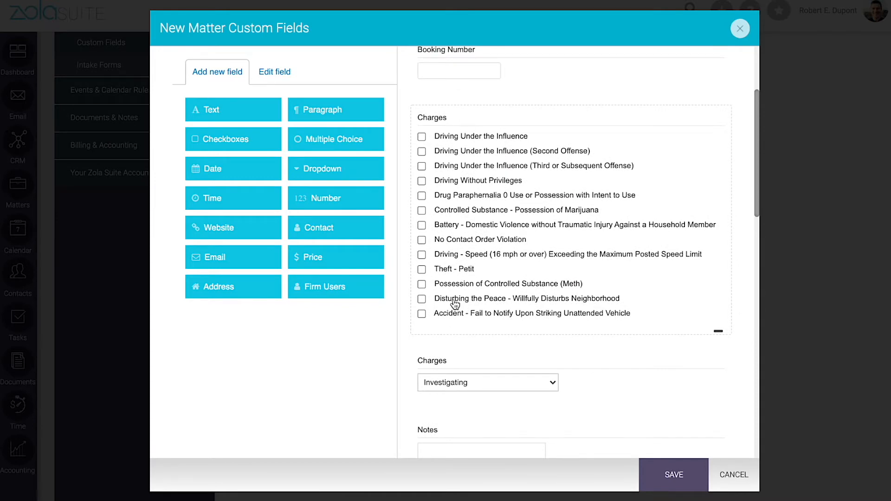
pyautogui.scroll(4, 450, 378)
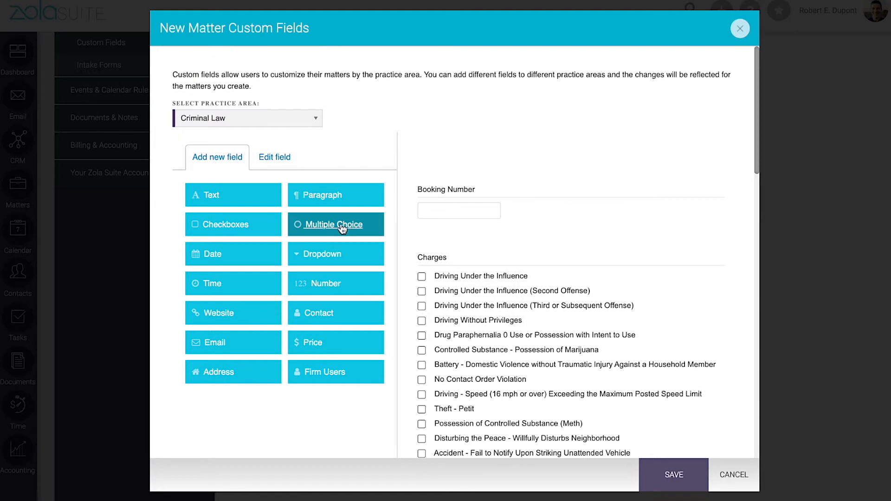
# Move the Booking Number field below the Charges checkbox list in the Criminal Law custom fields.
pyautogui.scroll(-1, 342, 228)
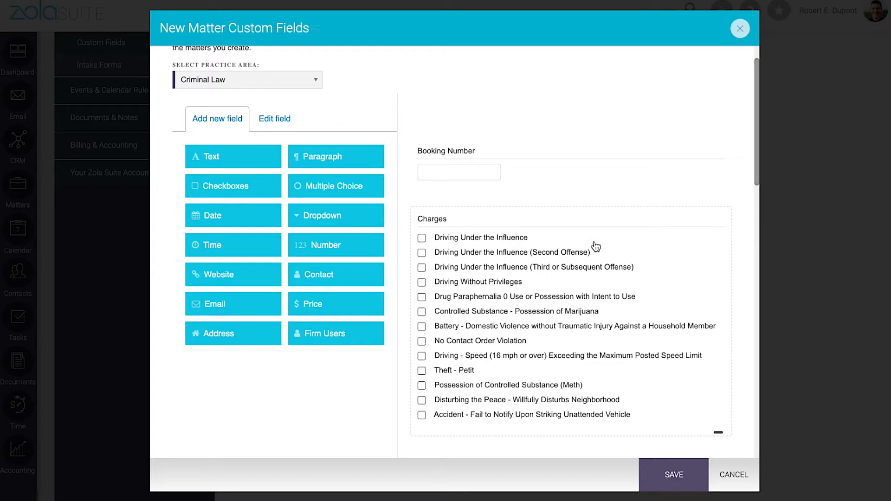
pyautogui.scroll(-1, 596, 246)
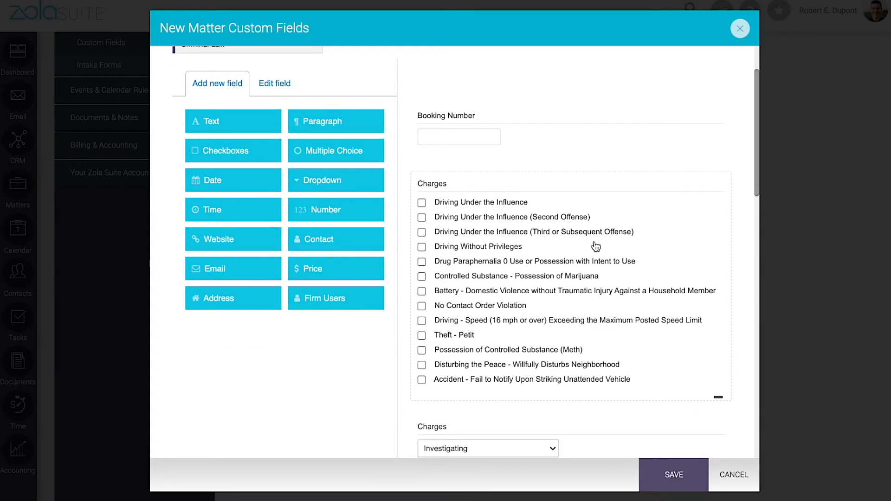
pyautogui.scroll(2, 596, 246)
pyautogui.scroll(1, 619, 210)
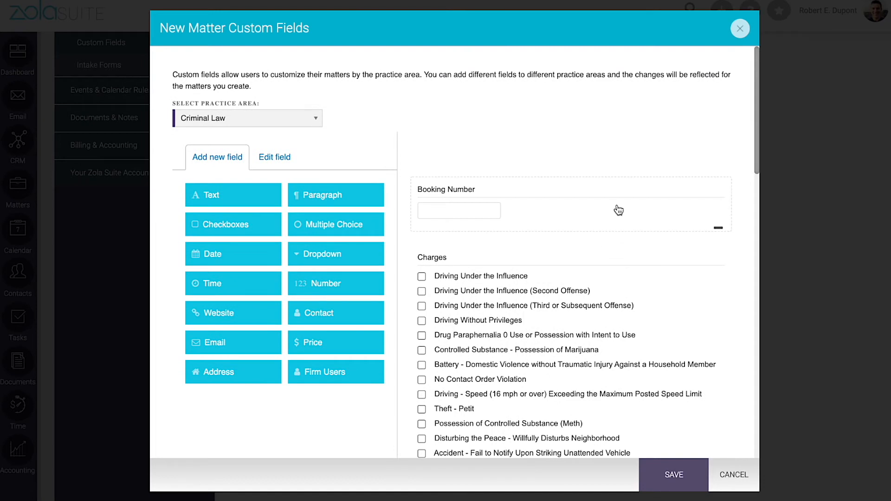
pyautogui.moveTo(619, 210); pyautogui.dragTo(628, 434)
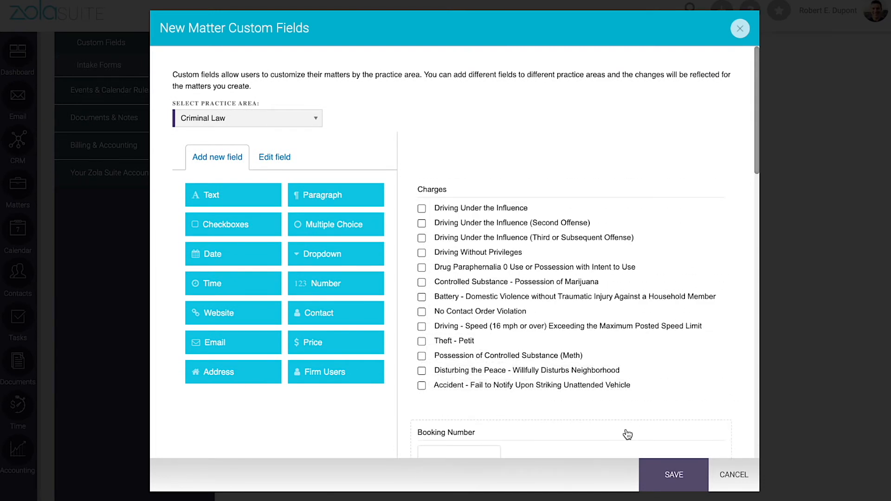
# Review the rest of the Criminal Law custom fields and close the form without saving.
pyautogui.scroll(-2, 627, 435)
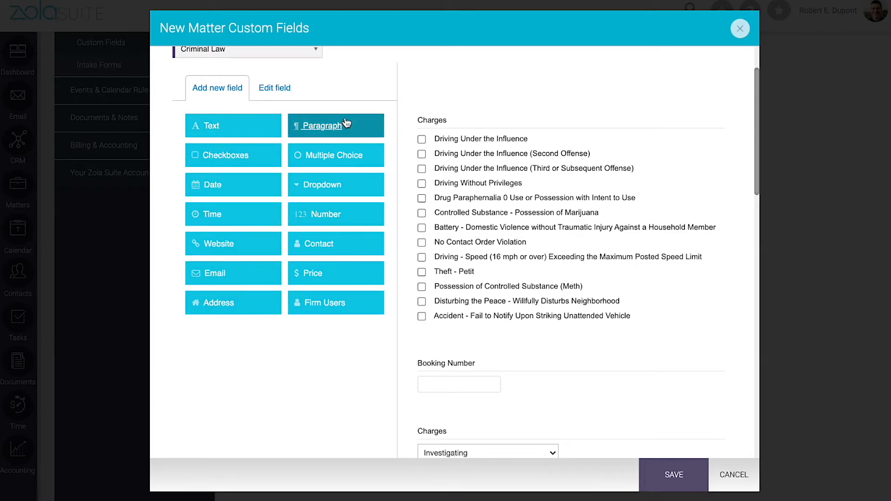
pyautogui.scroll(-2, 344, 139)
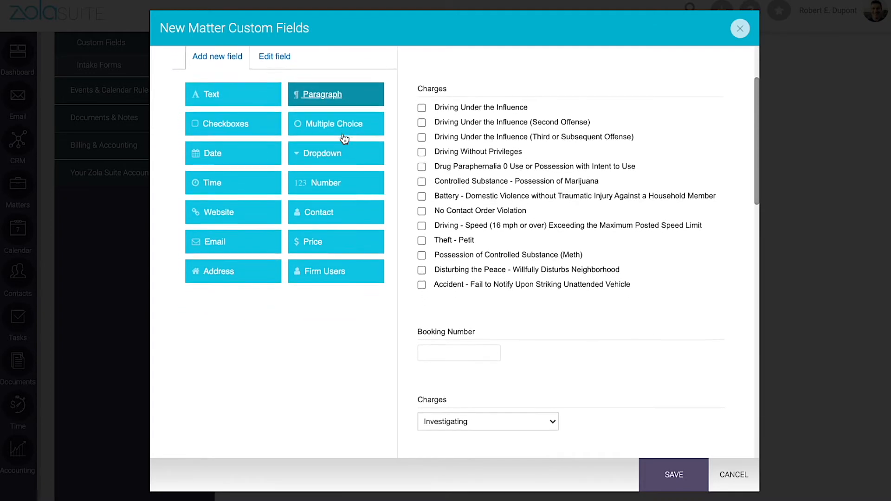
pyautogui.scroll(-2, 344, 138)
pyautogui.scroll(4, 343, 139)
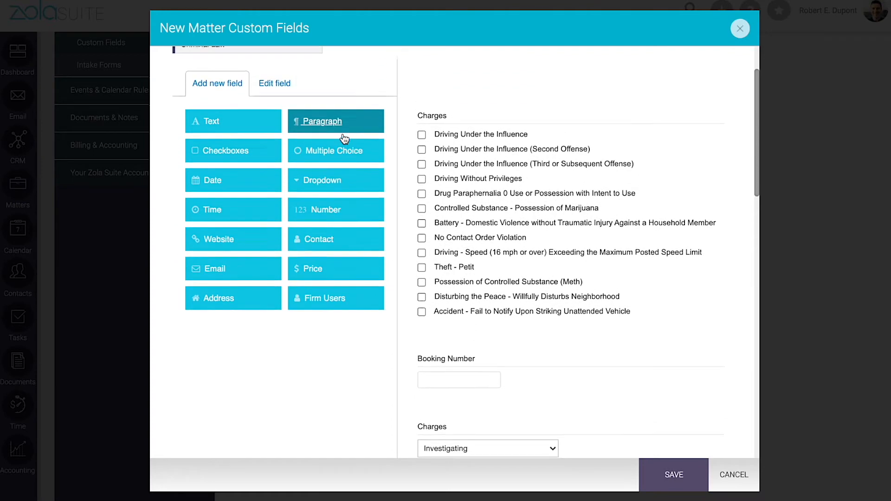
pyautogui.scroll(-4, 509, 201)
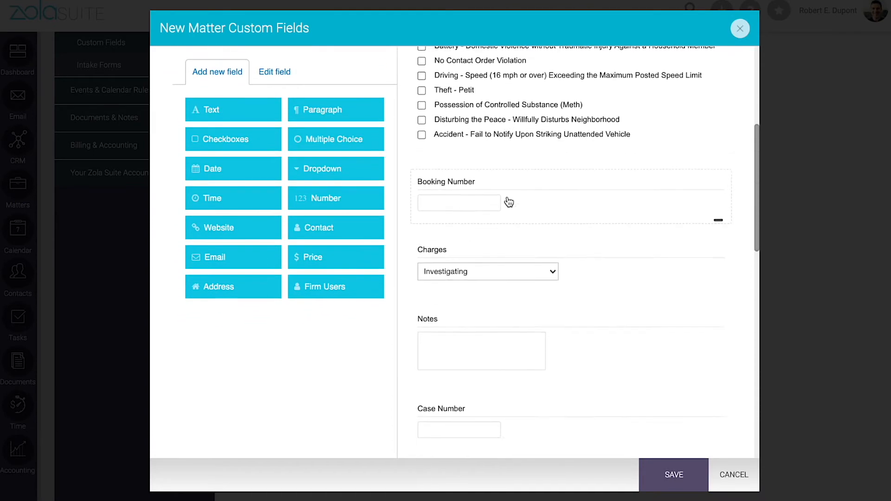
pyautogui.scroll(-15, 509, 201)
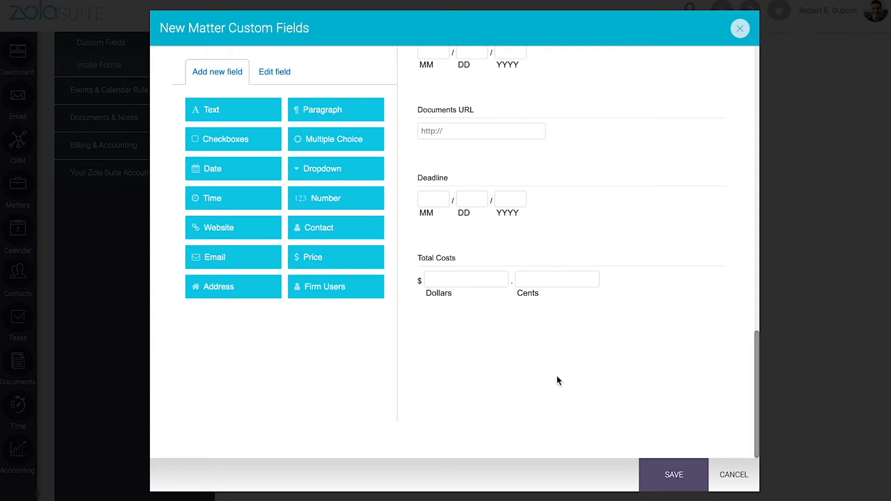
pyautogui.scroll(20, 557, 380)
pyautogui.scroll(2, 558, 382)
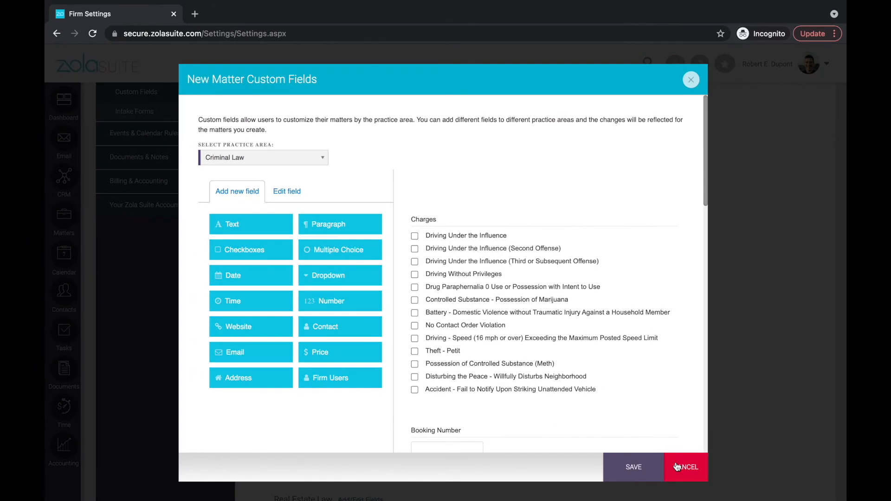
pyautogui.click(677, 467)
pyautogui.scroll(3, 548, 299)
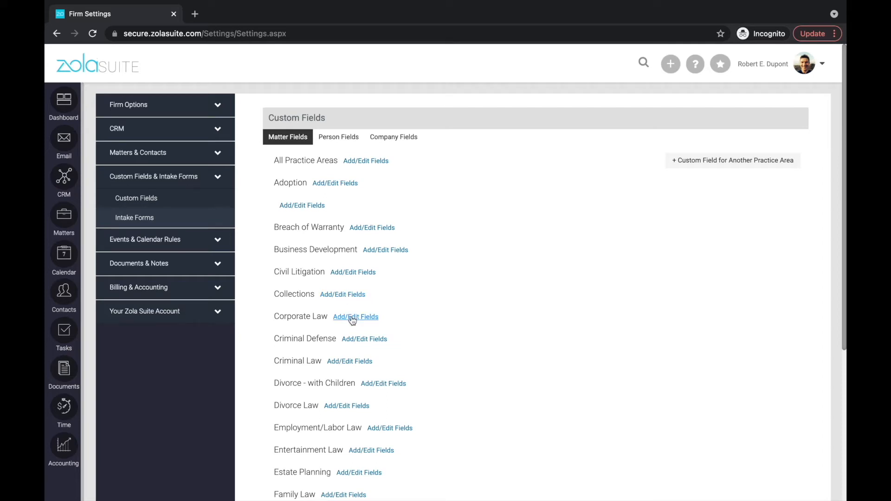
pyautogui.hotkey('ctrl', 'l')
pyautogui.click(452, 312)
pyautogui.scroll(-1, 417, 307)
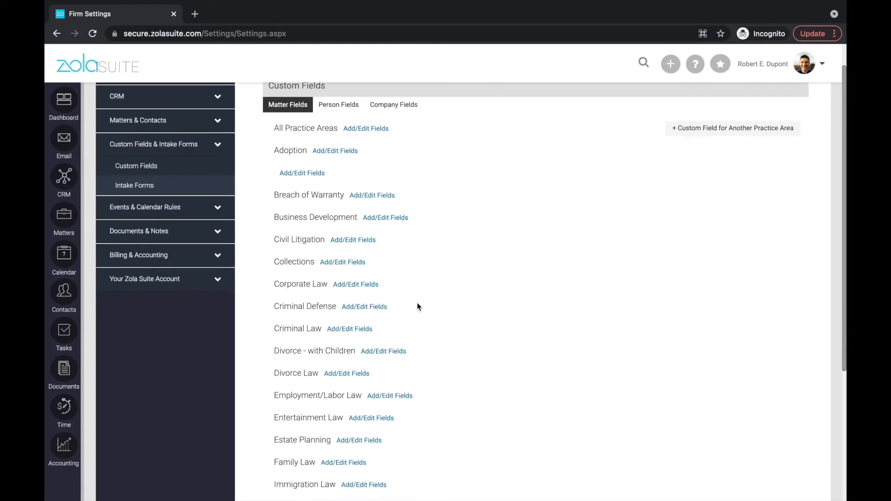
pyautogui.scroll(1, 418, 307)
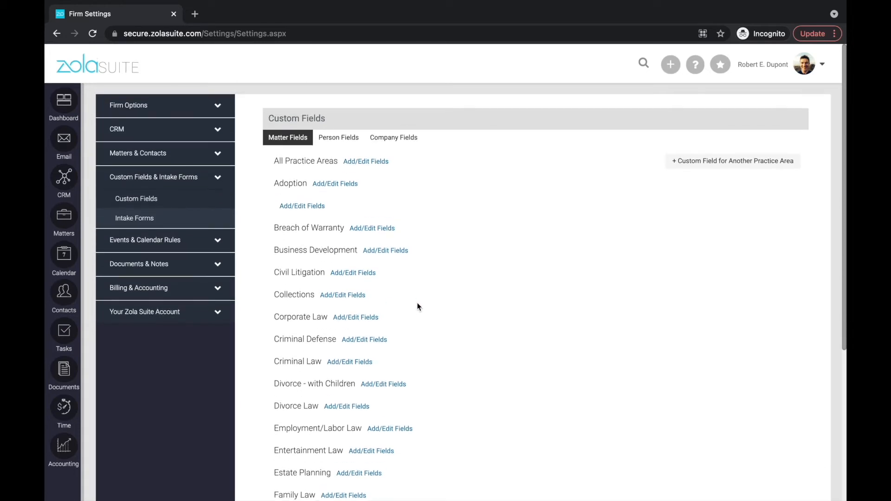
# Examine the custom fields for person and company contacts, and return to the matter fields.
pyautogui.click(352, 141)
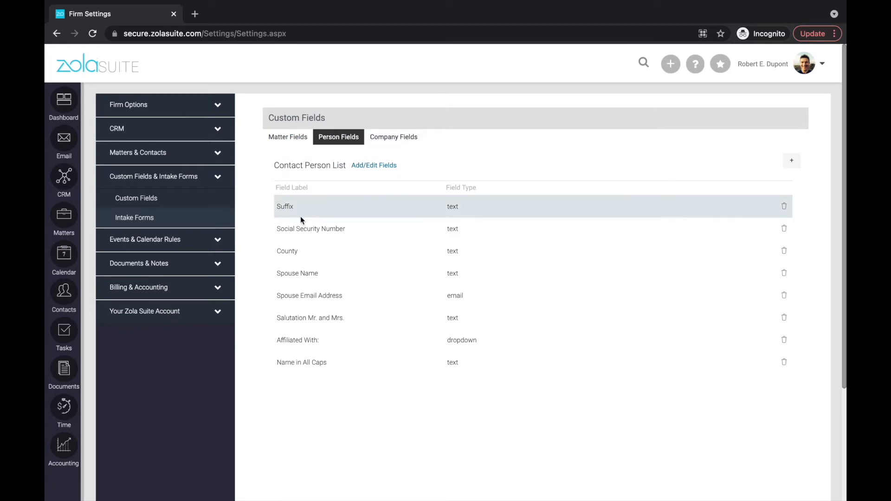
pyautogui.scroll(-1, 300, 216)
pyautogui.scroll(1, 310, 319)
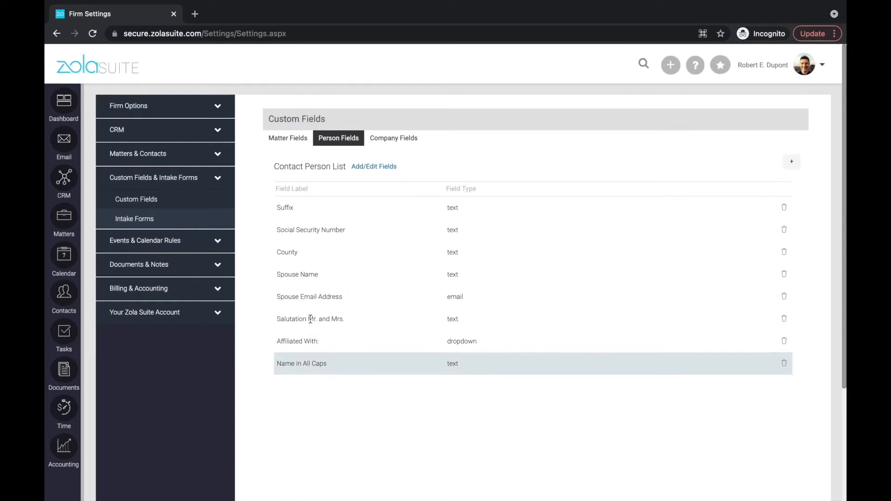
pyautogui.click(376, 141)
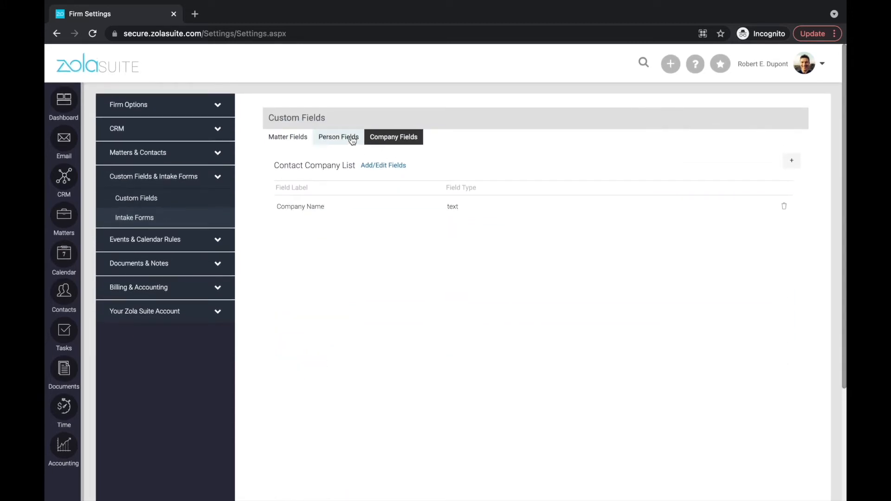
pyautogui.click(352, 141)
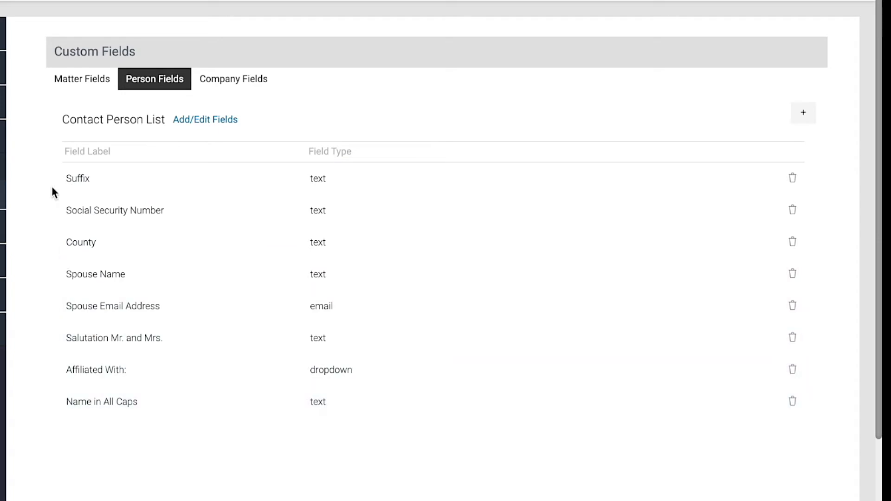
pyautogui.click(60, 93)
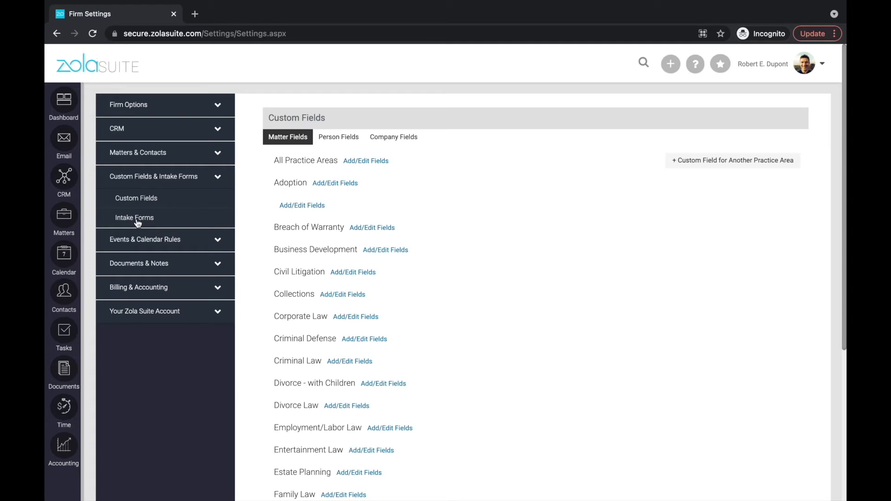
# Show the Intake Forms settings, open the Criminal History form under Criminal Law for editing, and look at its fields.
pyautogui.click(136, 218)
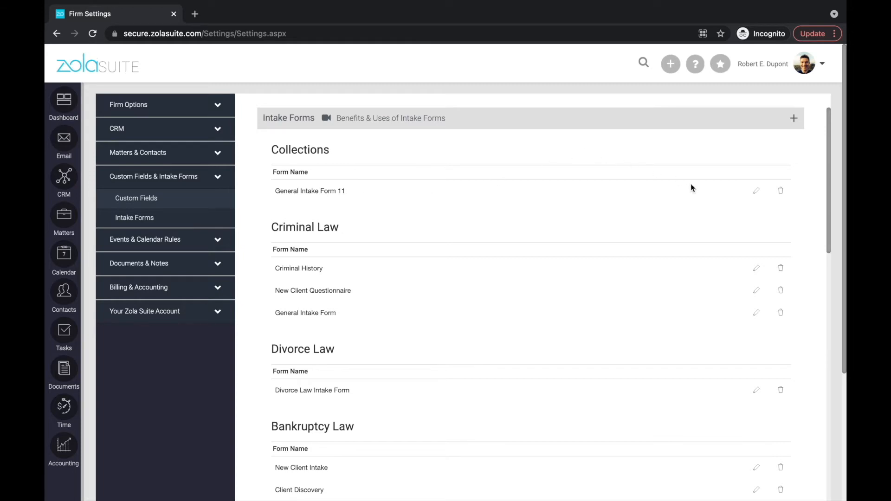
pyautogui.click(756, 268)
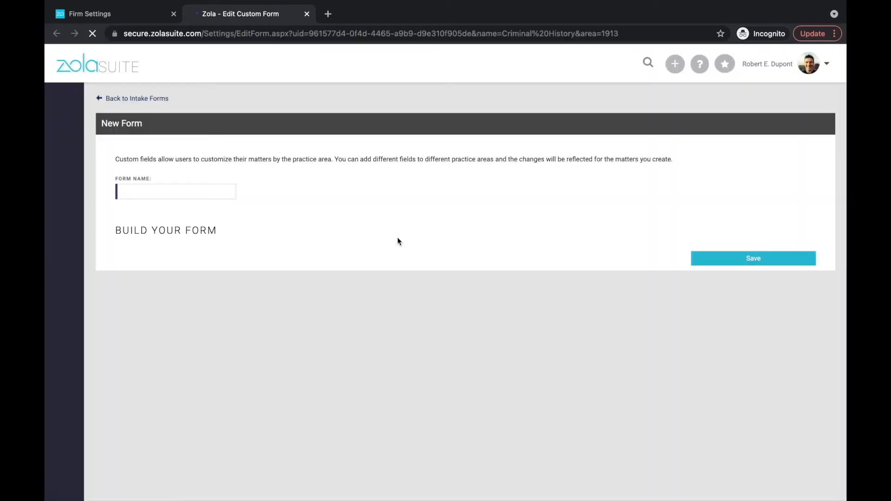
pyautogui.scroll(-2, 228, 302)
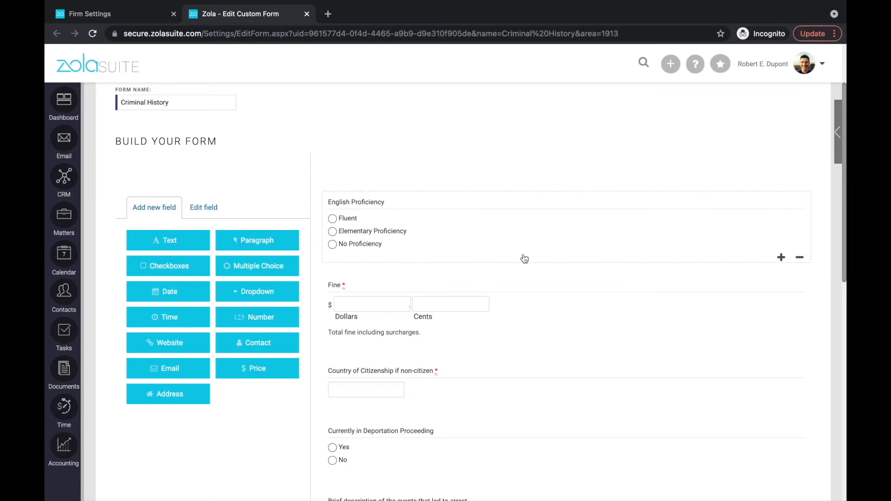
# Show the settings of the Fine price field in the Criminal History form and look through the form's remaining fields.
pyautogui.scroll(-3, 523, 259)
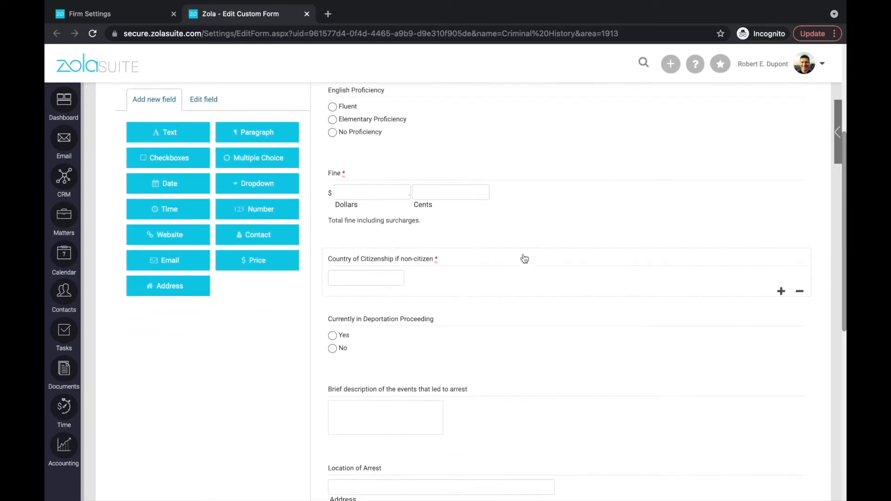
pyautogui.scroll(1, 523, 258)
pyautogui.click(356, 230)
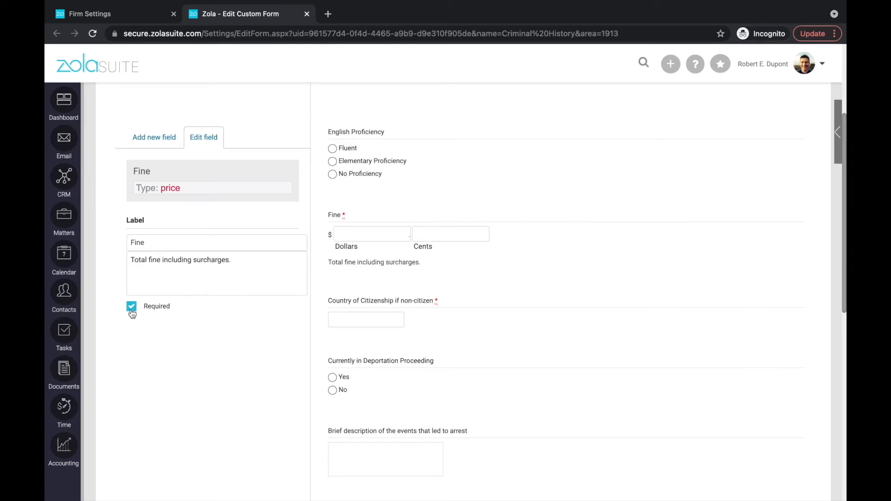
pyautogui.scroll(-5, 304, 290)
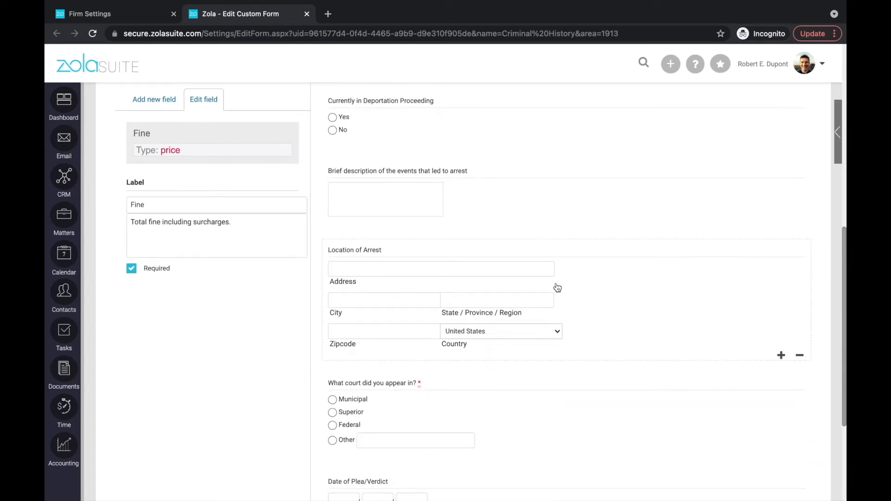
pyautogui.scroll(10, 558, 288)
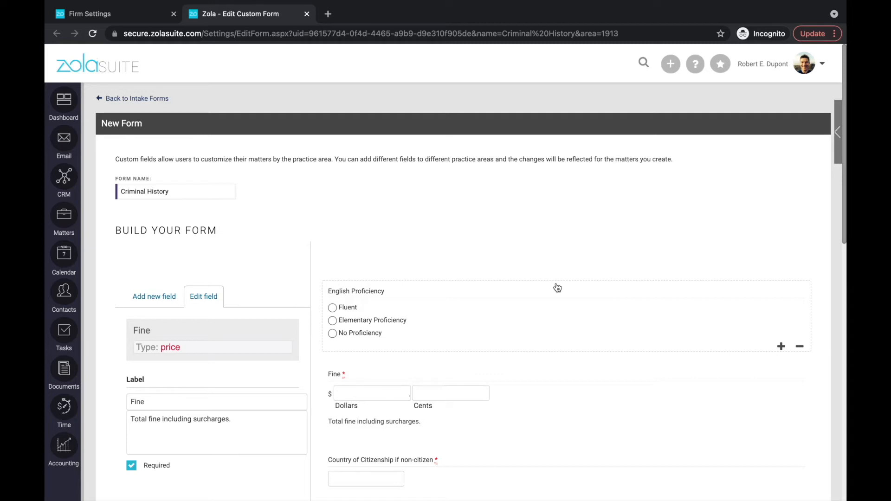
# Move the English Proficiency field below the Fine field in the Criminal History form, and close the form editor without saving.
pyautogui.scroll(-3, 557, 288)
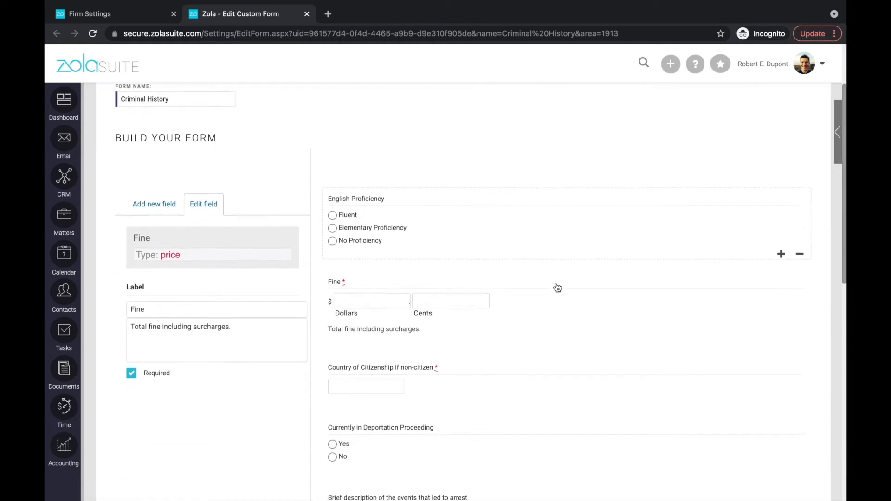
pyautogui.moveTo(582, 223); pyautogui.dragTo(575, 273)
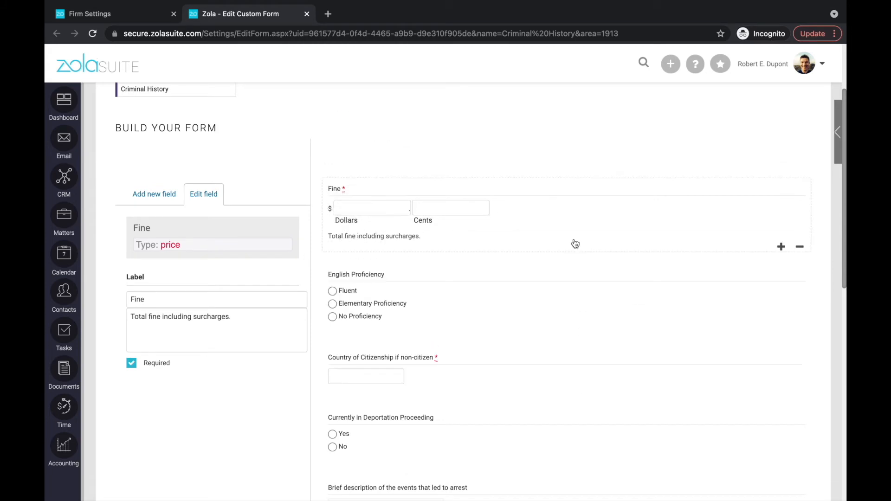
pyautogui.scroll(3, 574, 243)
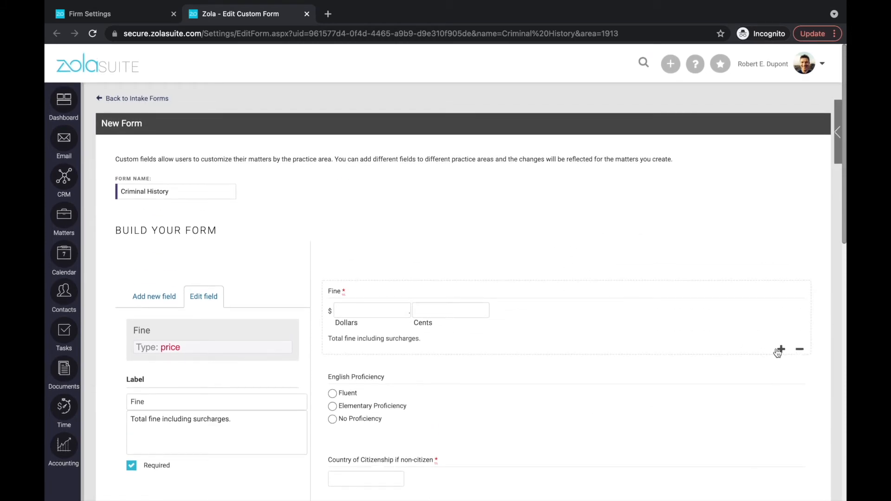
pyautogui.scroll(-3, 779, 354)
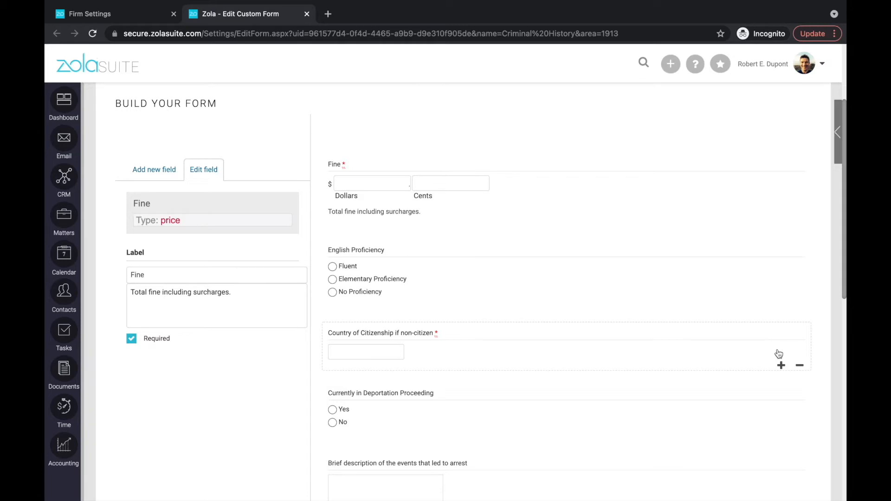
pyautogui.scroll(3, 778, 354)
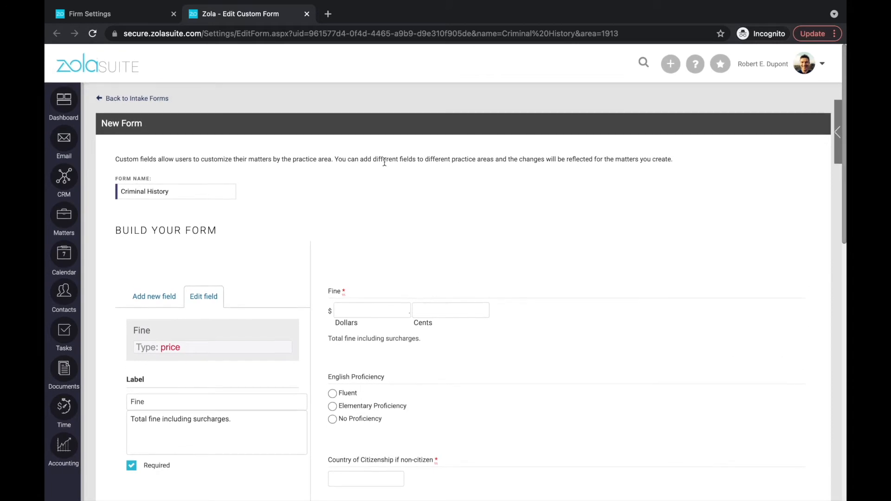
pyautogui.click(135, 18)
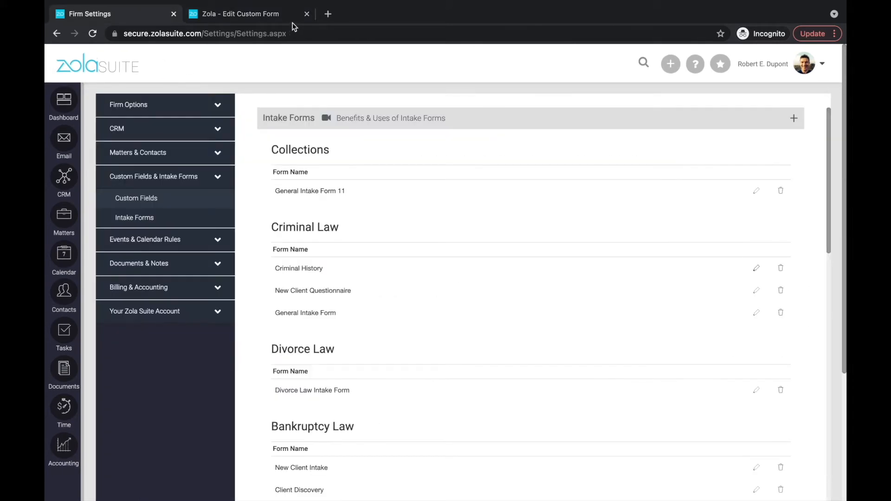
pyautogui.click(307, 15)
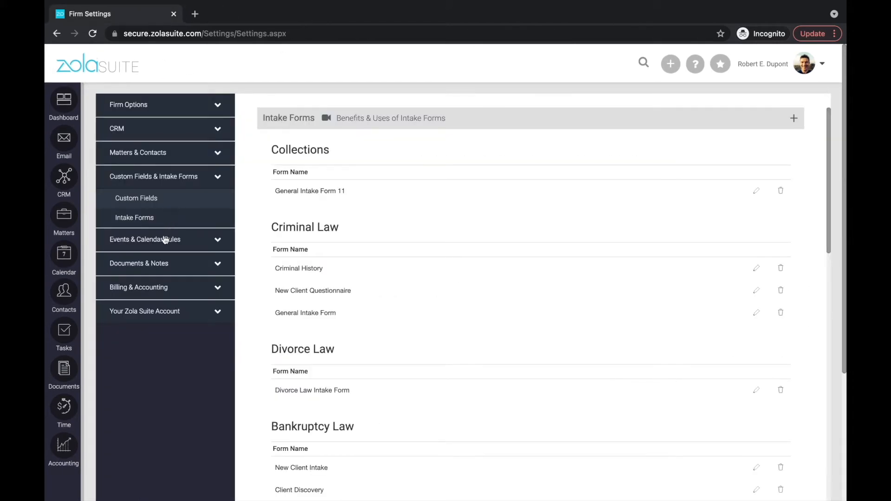
# Show the Event Categories settings under Events & Calendar Rules and examine the categories with their active states and colors.
pyautogui.click(150, 239)
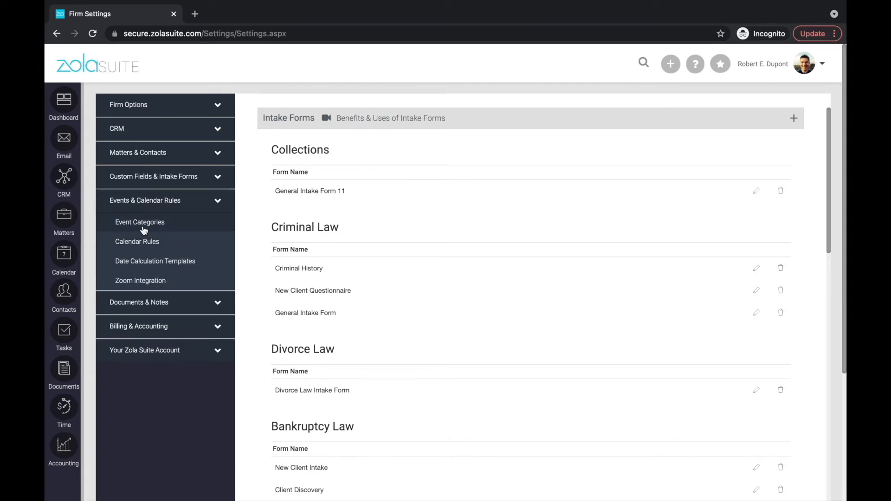
pyautogui.click(143, 227)
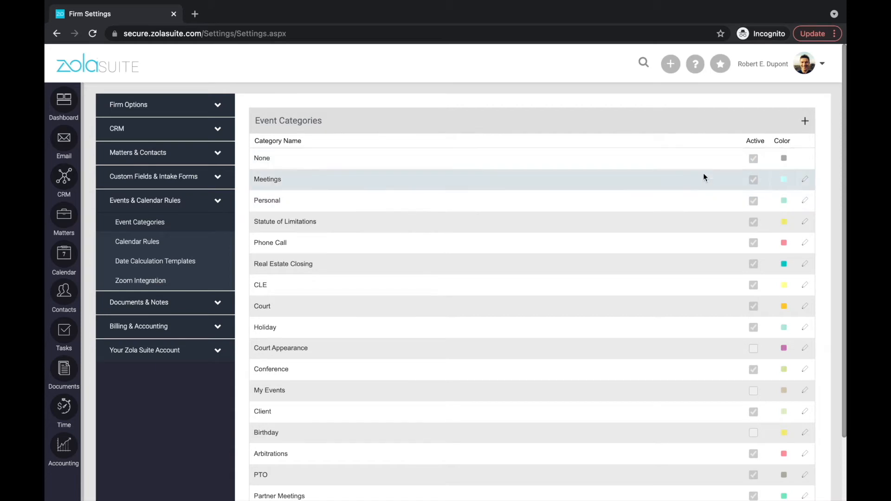
pyautogui.scroll(-2, 703, 174)
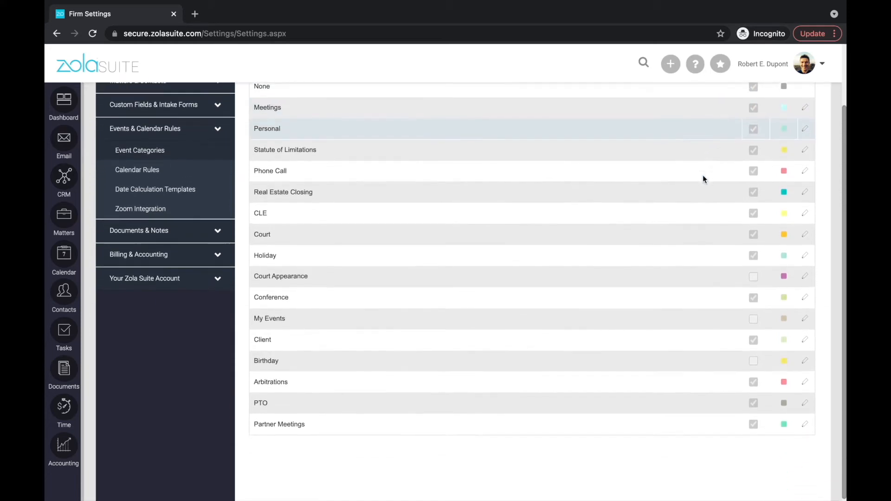
pyautogui.scroll(1, 682, 324)
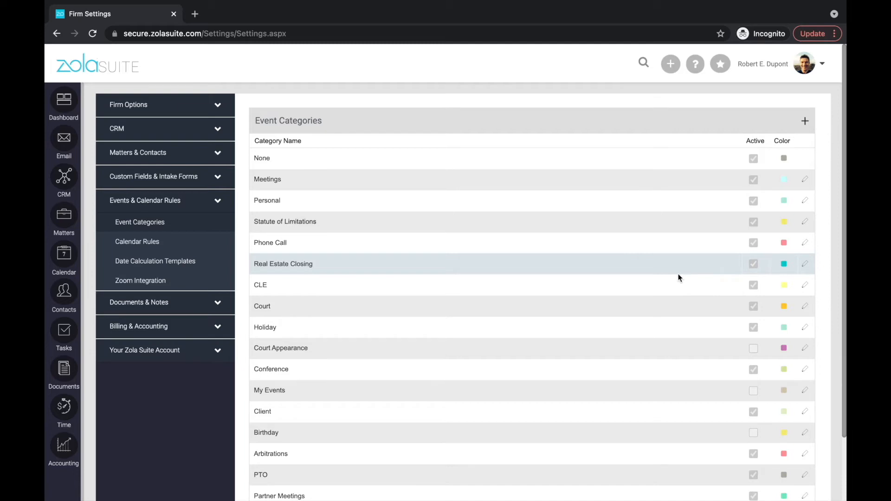
pyautogui.scroll(-2, 678, 278)
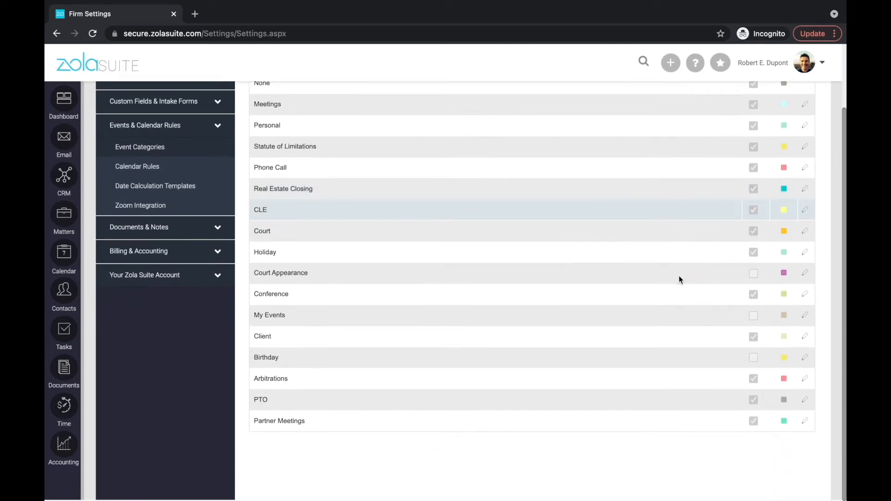
pyautogui.scroll(1, 678, 278)
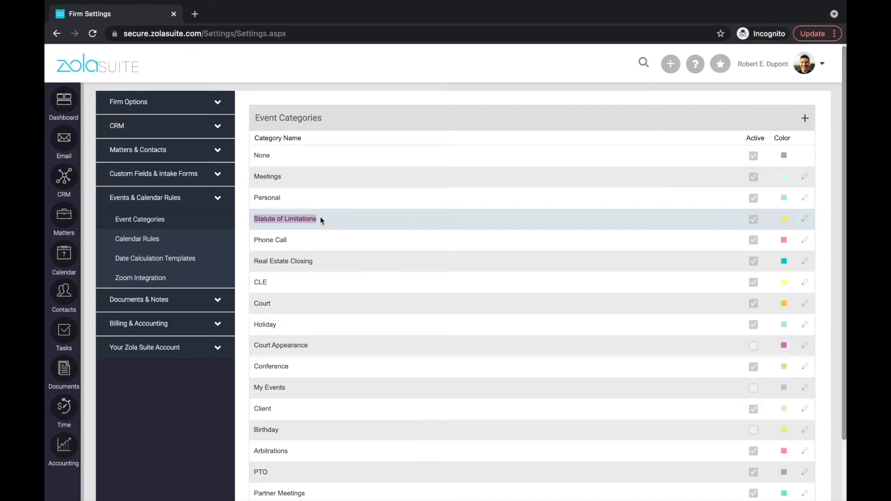
# Examine the default calendar rule reminders and the list of date calculation templates.
pyautogui.click(138, 243)
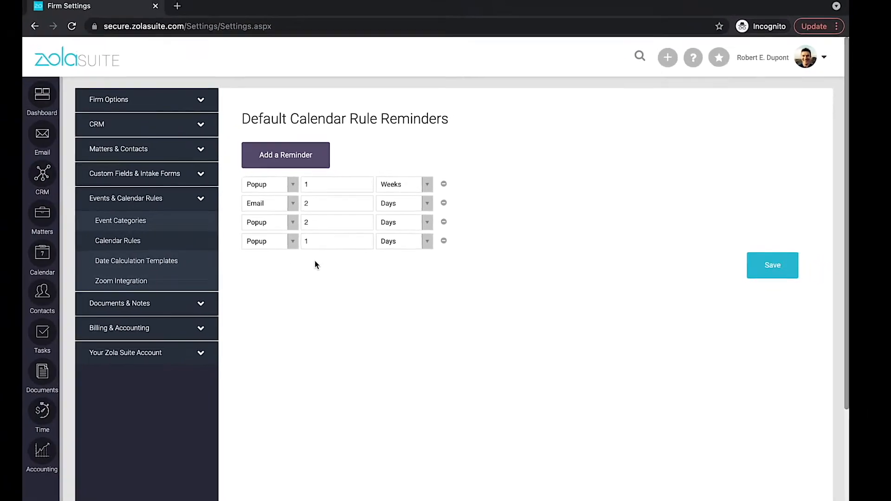
pyautogui.click(168, 264)
pyautogui.scroll(-1, 421, 253)
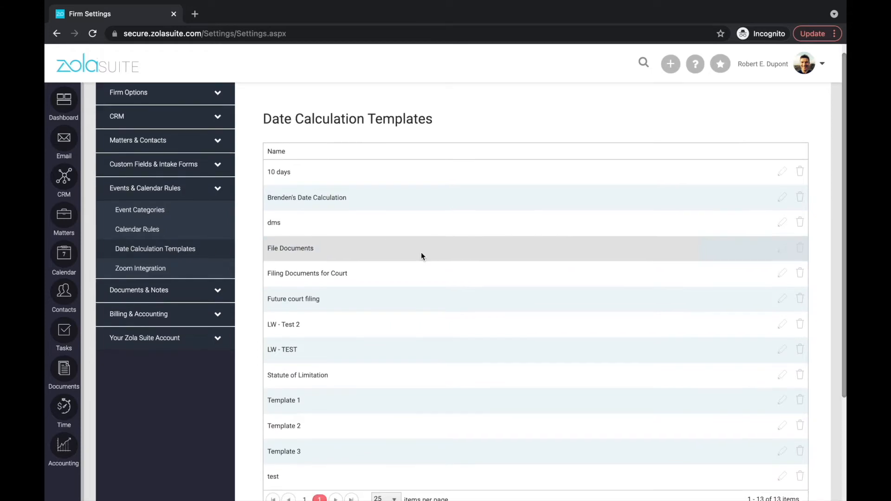
pyautogui.scroll(1, 422, 256)
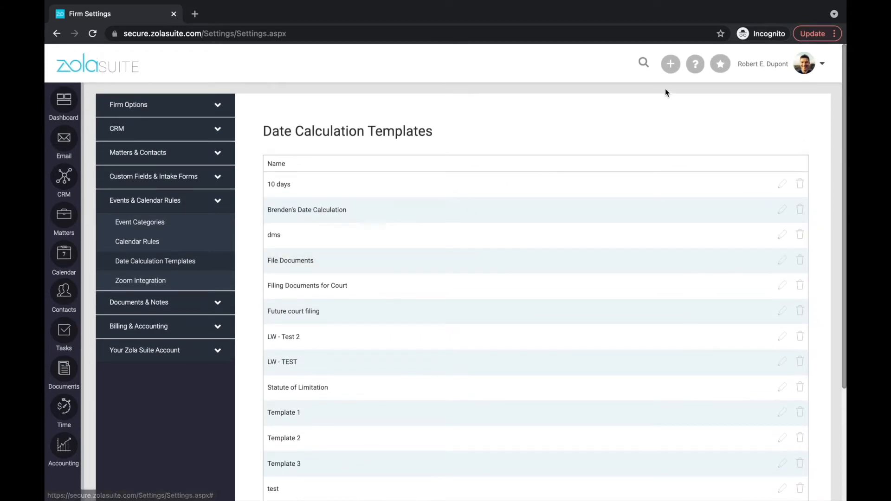
# Start a new calendar event and open the date calculation for it.
pyautogui.click(672, 68)
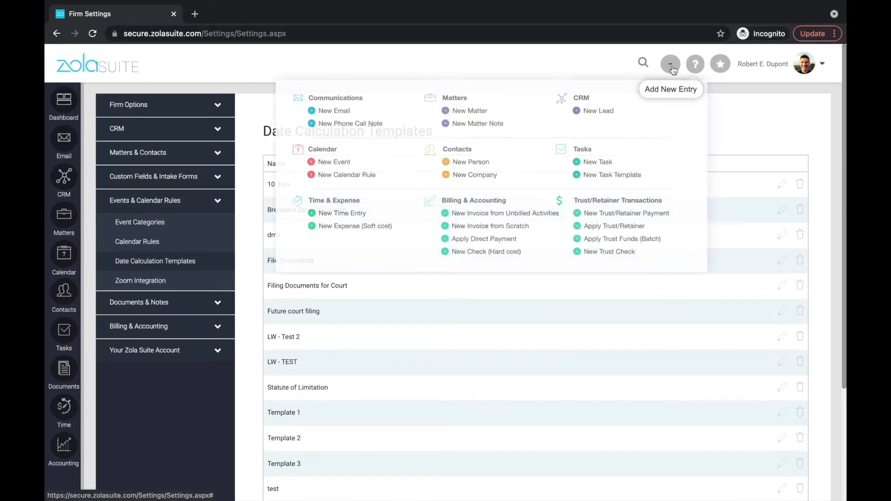
pyautogui.click(346, 163)
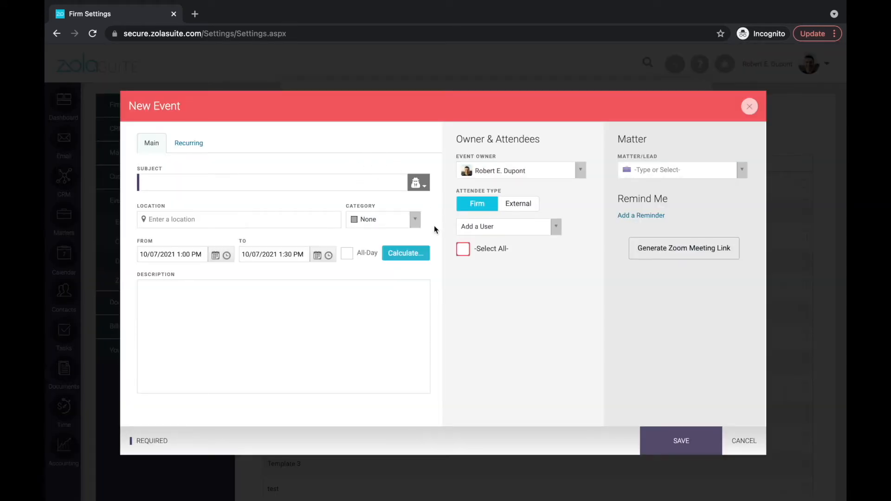
pyautogui.click(415, 254)
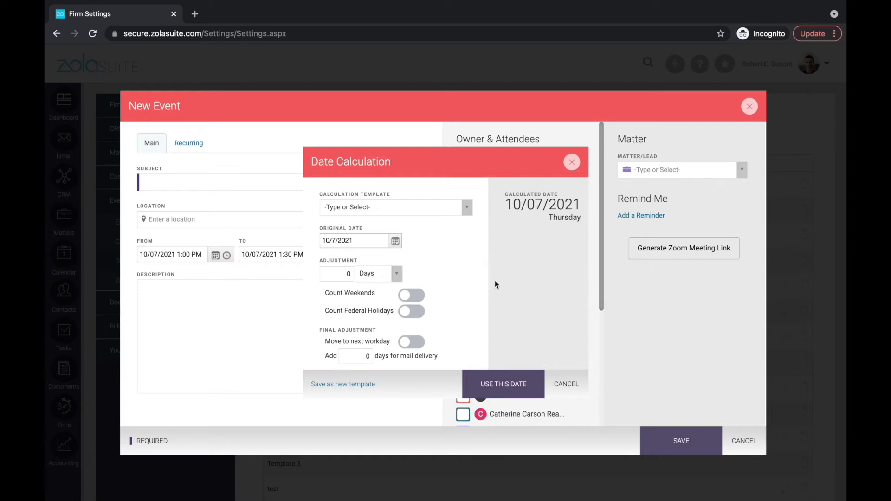
# Choose the Statute of Limitation calculation template, and cancel both the date calculation and the new event.
pyautogui.click(367, 243)
pyautogui.click(458, 212)
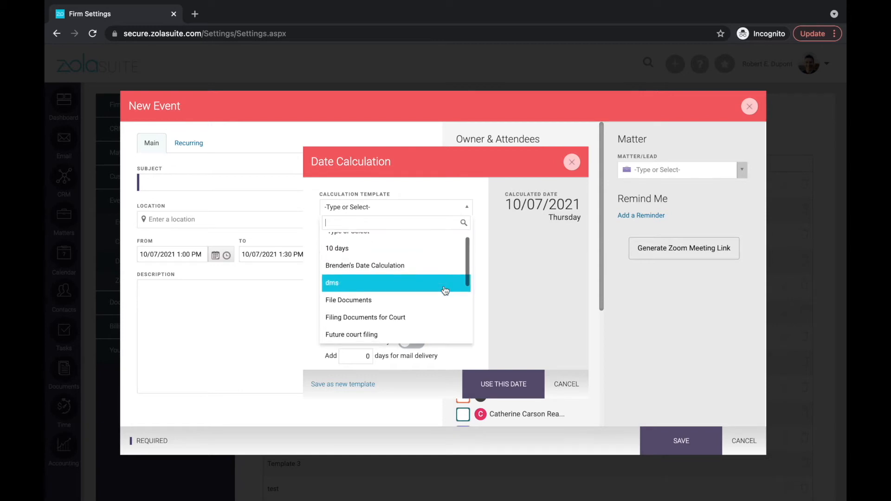
pyautogui.scroll(-3, 445, 291)
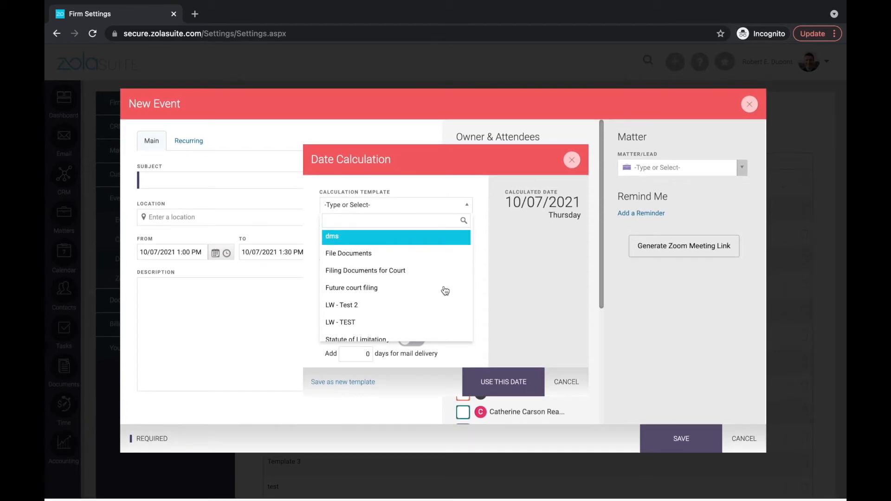
pyautogui.scroll(-2, 413, 280)
pyautogui.click(394, 308)
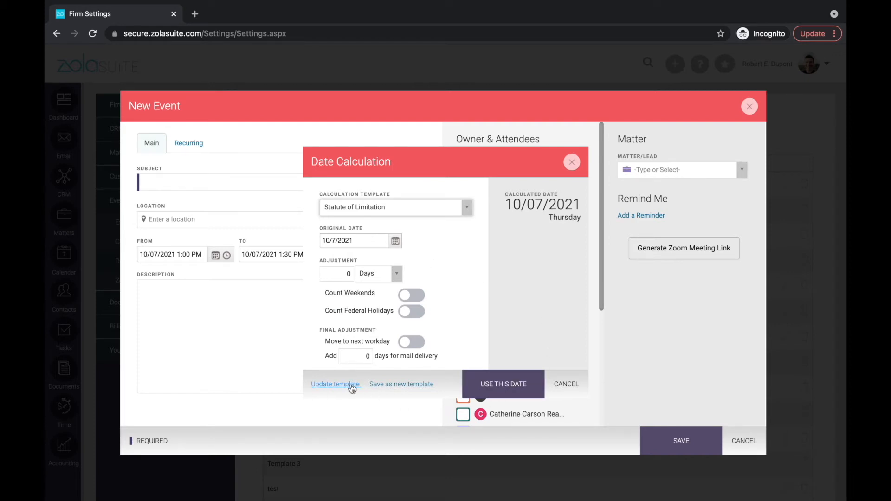
pyautogui.click(569, 386)
pyautogui.click(744, 441)
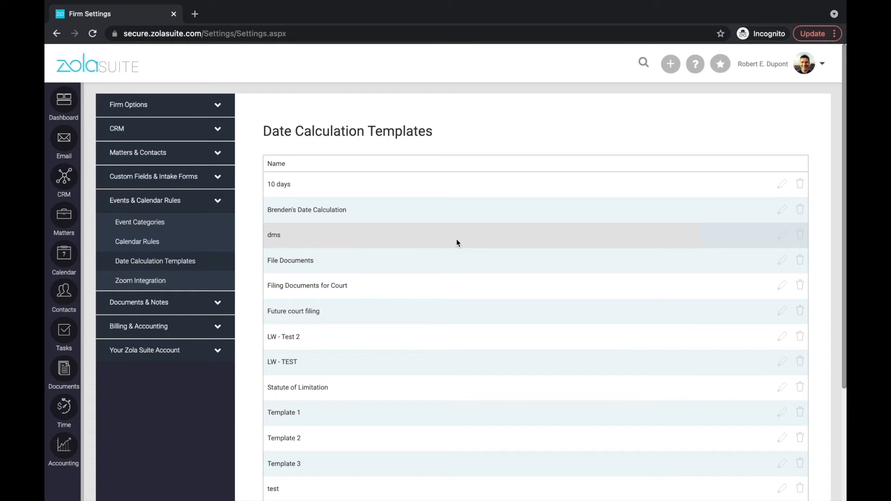
# Examine the firm's Zoom Integration setting and the matching option in the User Preferences, and close the user settings without saving.
pyautogui.click(142, 281)
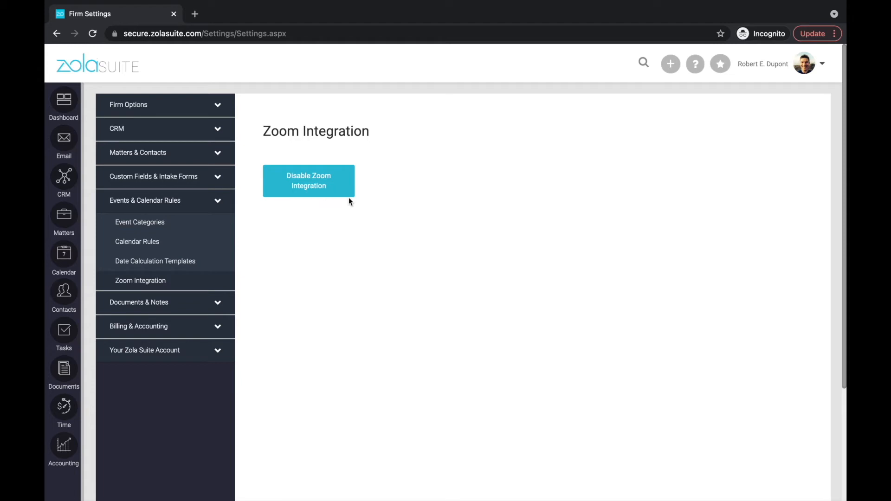
pyautogui.click(824, 66)
pyautogui.click(806, 105)
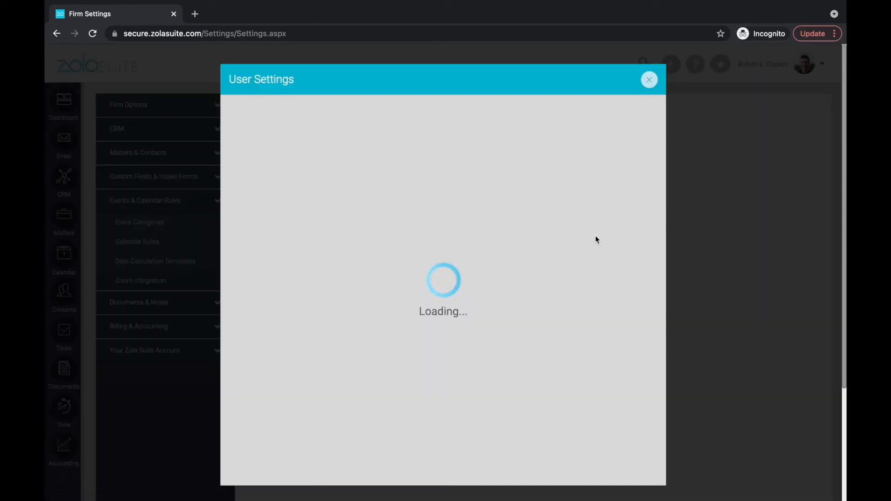
pyautogui.scroll(-6, 595, 238)
pyautogui.scroll(-5, 595, 239)
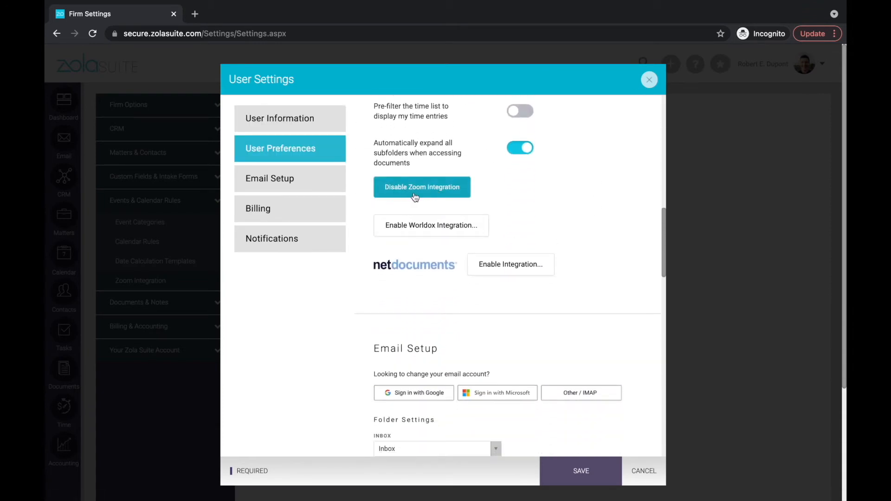
pyautogui.click(640, 476)
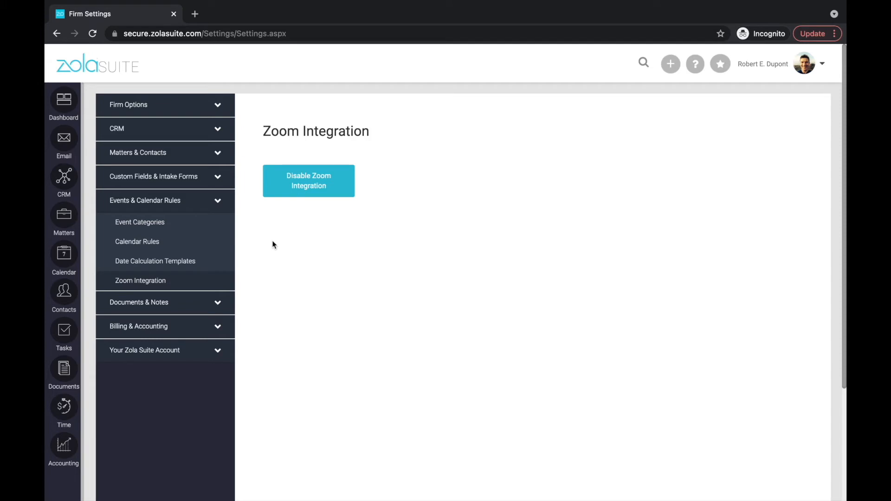
# Show the Default Folders settings under Documents & Notes and look through the practice areas.
pyautogui.click(149, 311)
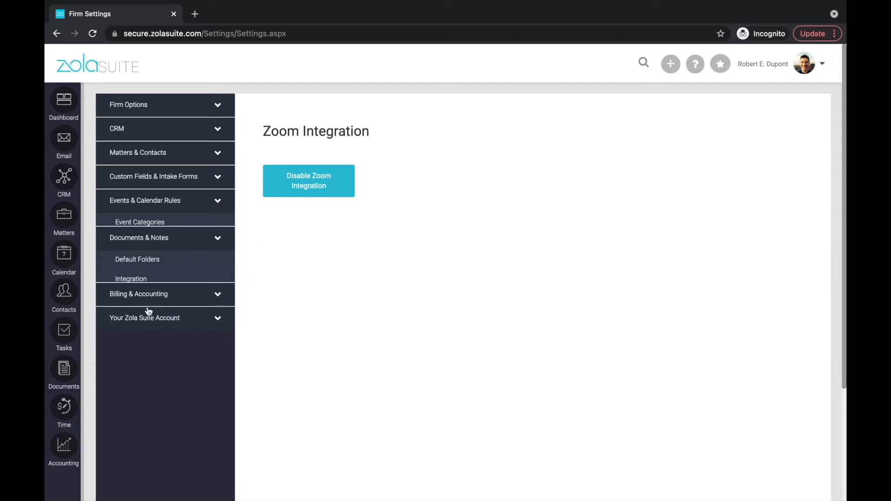
pyautogui.click(134, 253)
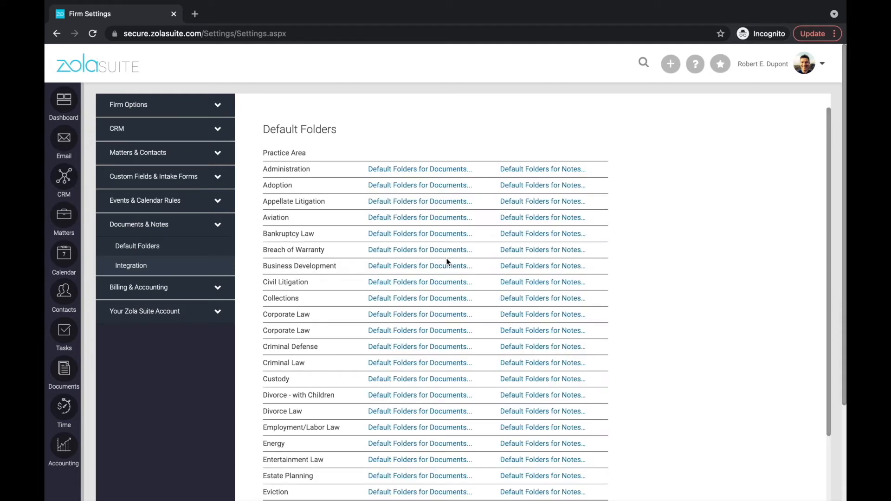
pyautogui.scroll(-3, 447, 262)
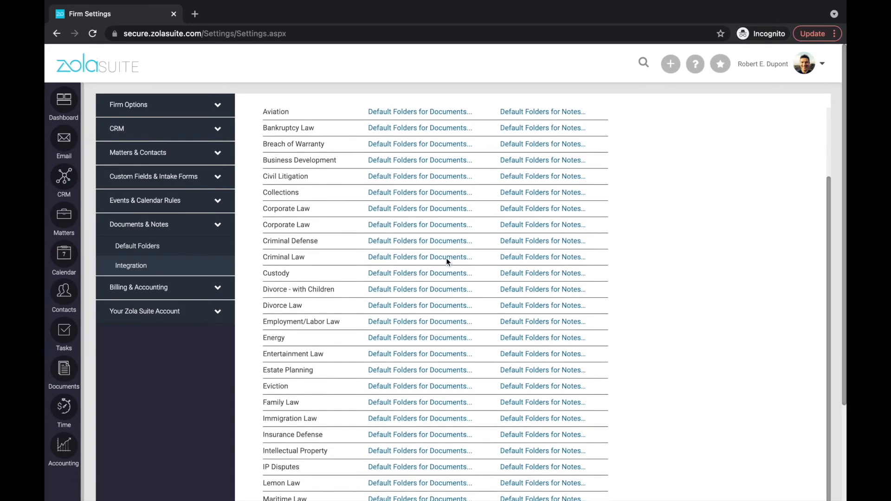
pyautogui.scroll(-3, 448, 262)
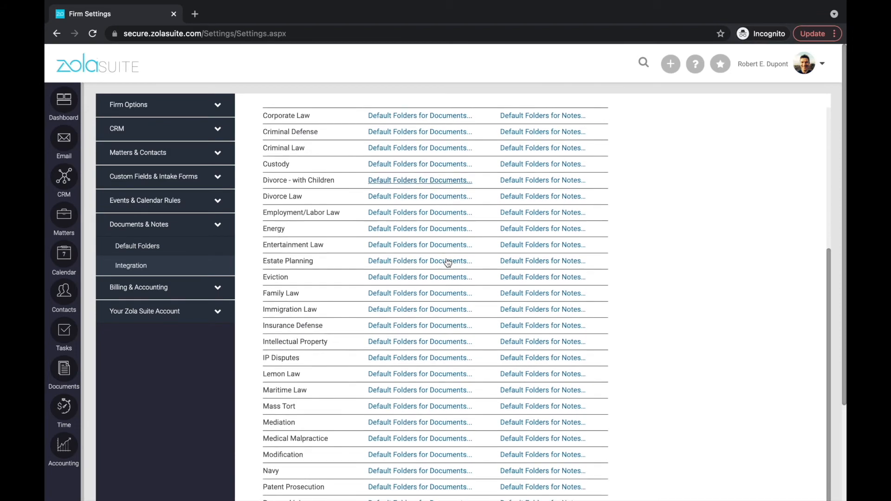
# Look through the practice areas and open the default document folders for Personal Injury.
pyautogui.scroll(4, 448, 262)
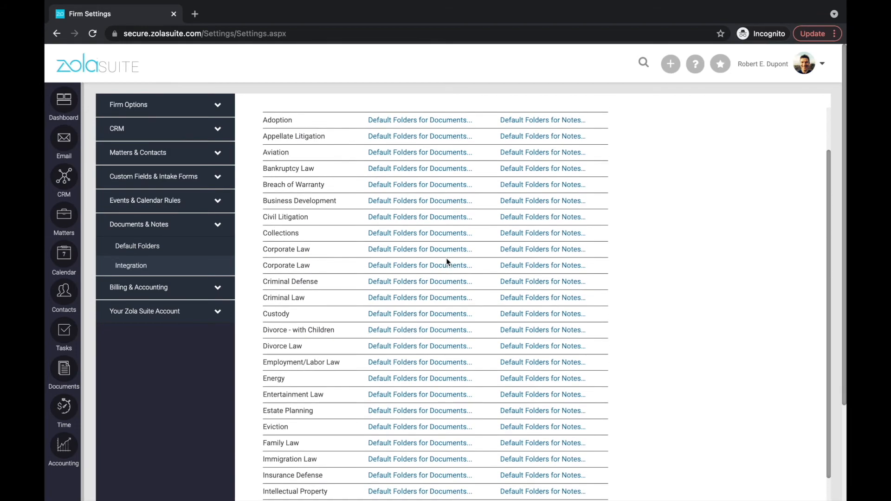
pyautogui.scroll(2, 448, 262)
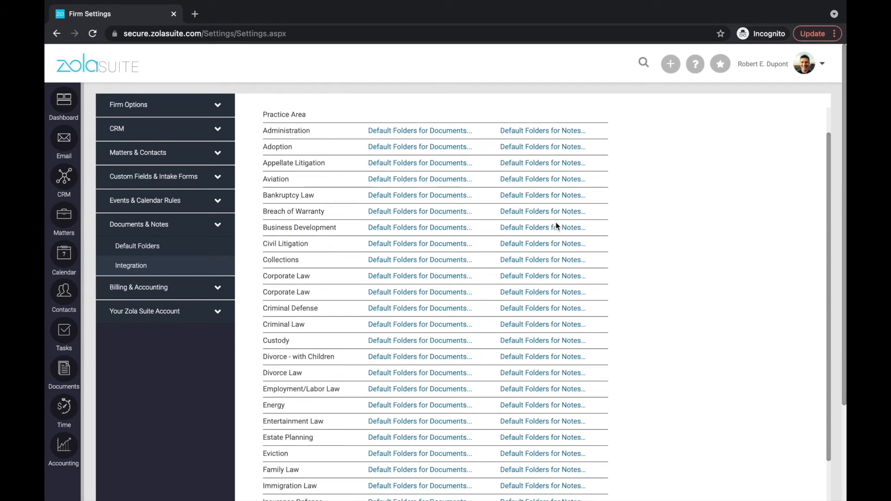
pyautogui.scroll(-2, 556, 226)
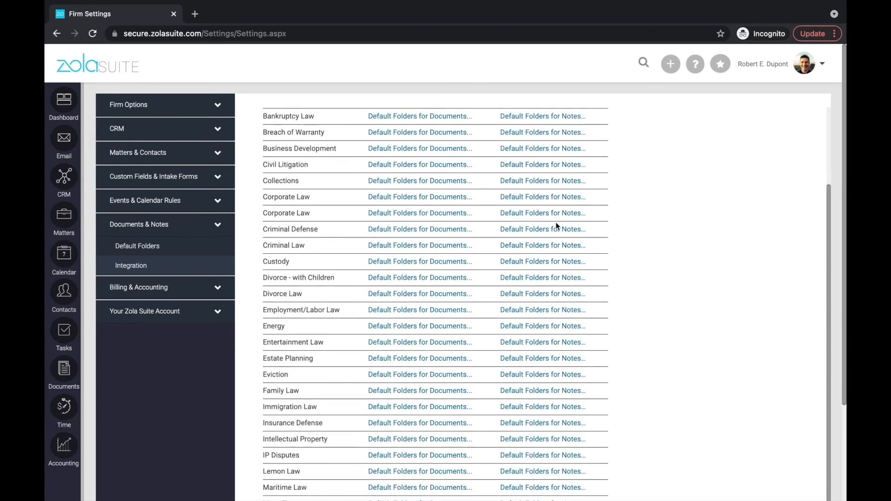
pyautogui.scroll(-1, 555, 224)
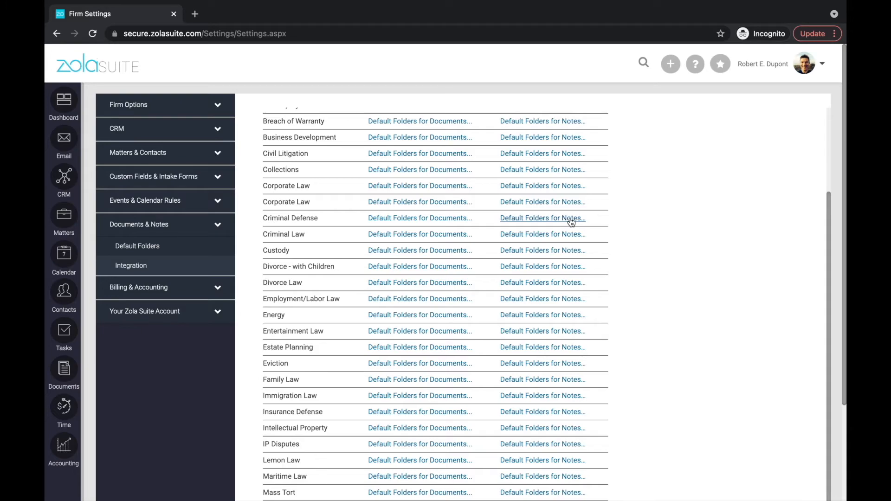
pyautogui.scroll(-1, 571, 221)
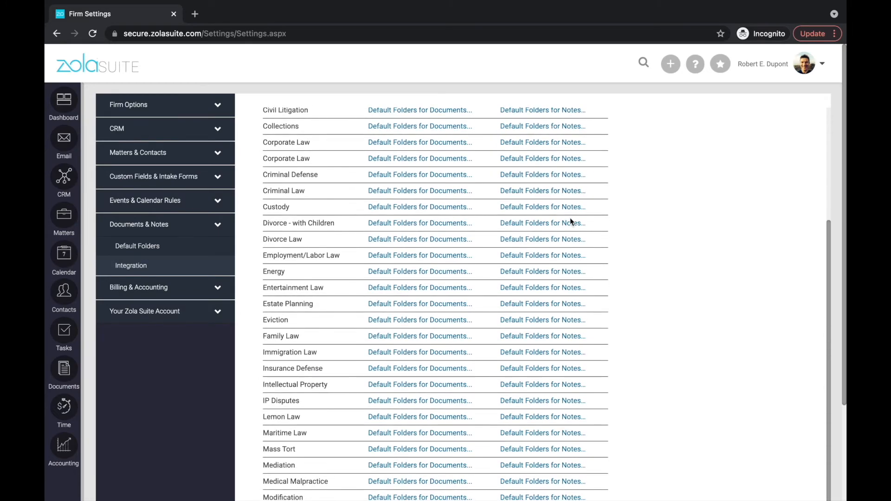
pyautogui.scroll(3, 330, 301)
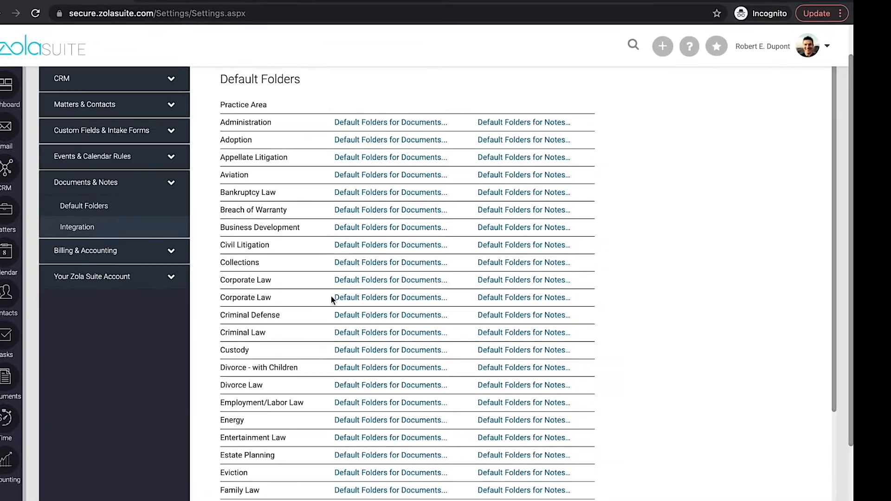
pyautogui.scroll(-10, 193, 313)
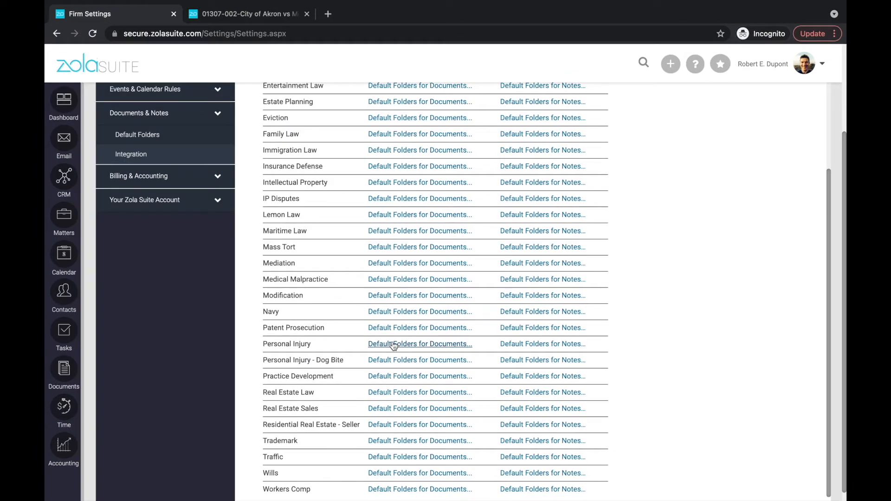
pyautogui.click(393, 344)
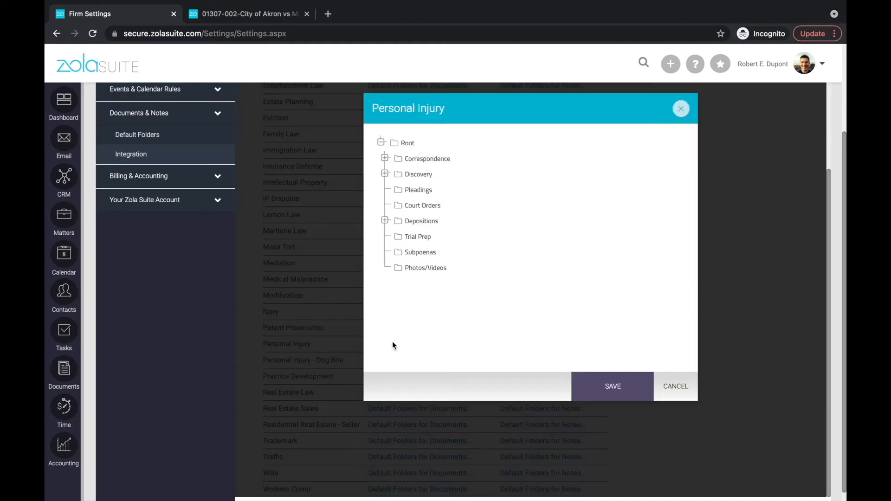
# Create a new folder under Root in the Personal Injury document folders and delete it again.
pyautogui.click(381, 143)
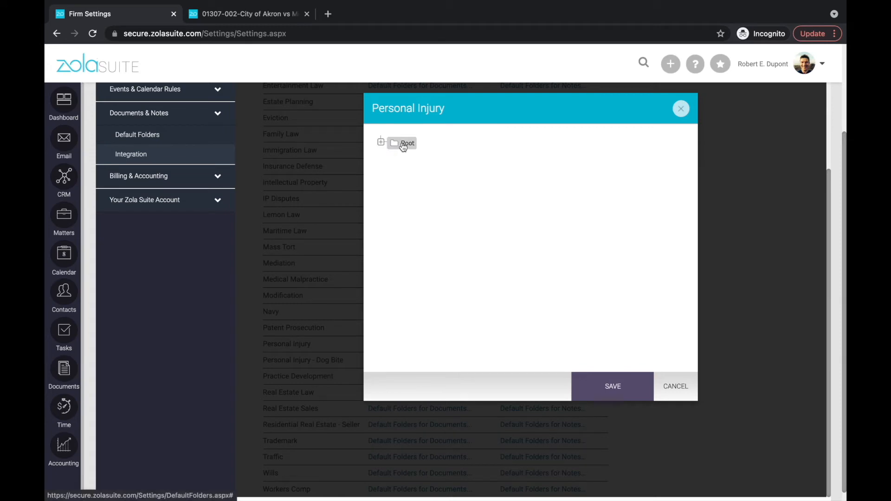
pyautogui.rightClick(404, 143)
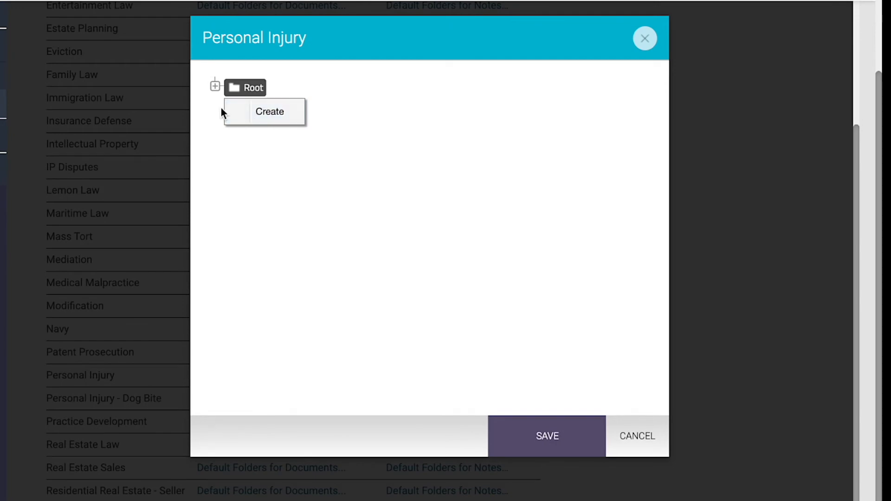
pyautogui.click(260, 118)
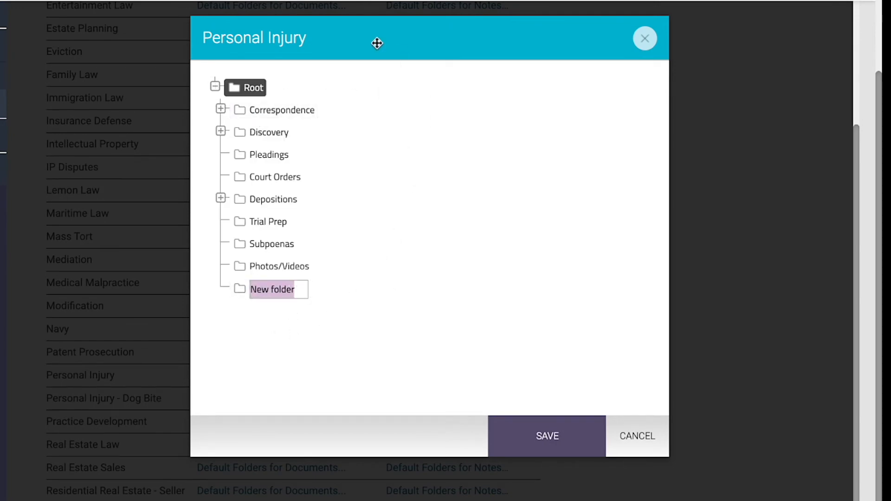
pyautogui.click(319, 280)
pyautogui.rightClick(279, 289)
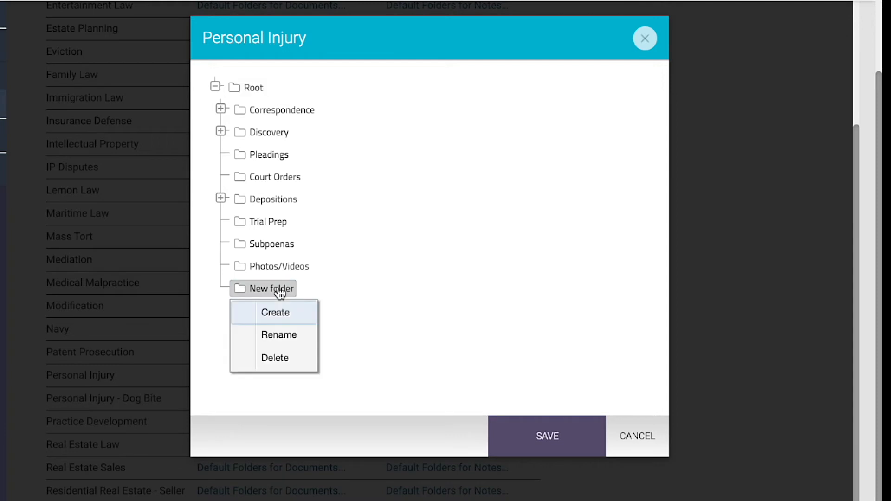
pyautogui.click(270, 361)
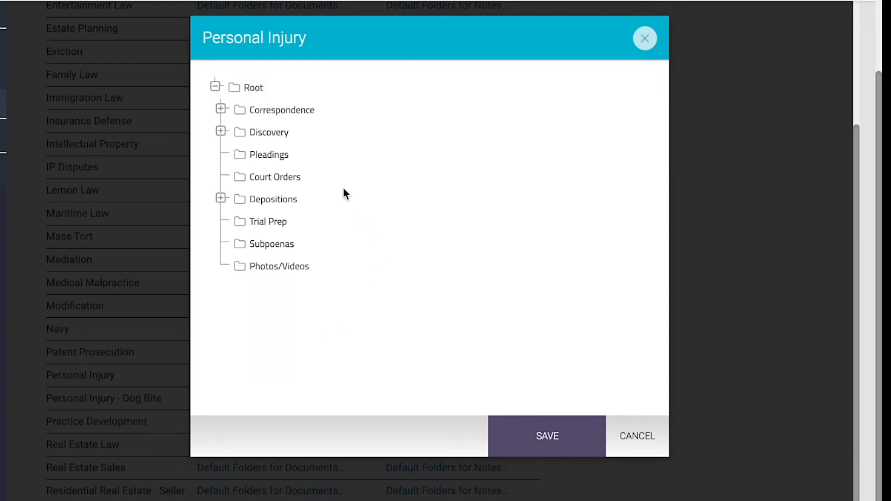
# Expand the Correspondence and Discovery folders, check the options for the Insurance subfolder, and save the default folders.
pyautogui.rightClick(289, 119)
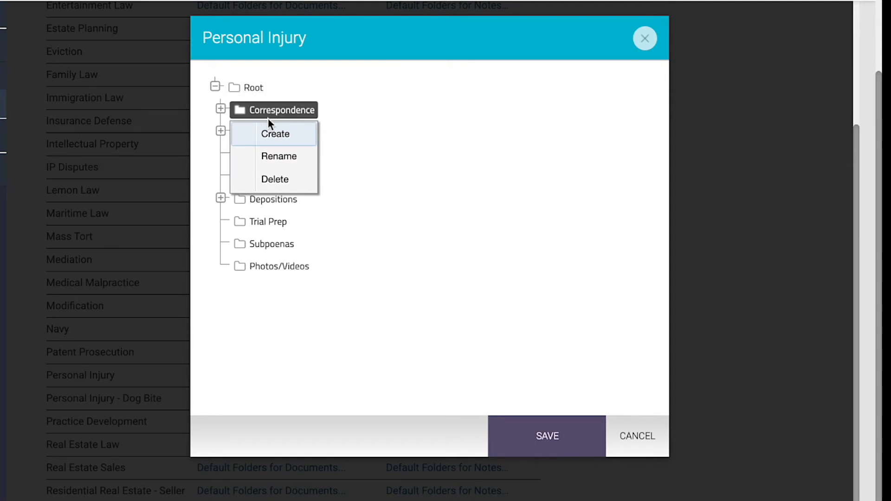
pyautogui.click(347, 106)
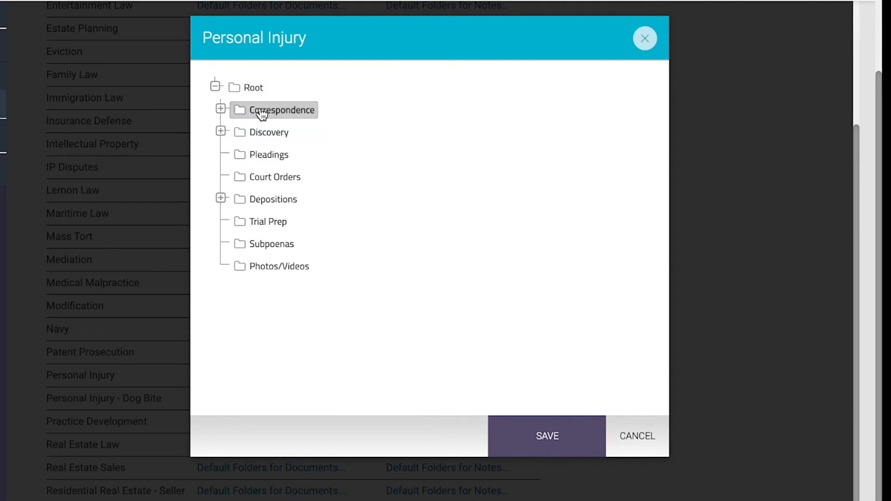
pyautogui.click(222, 109)
pyautogui.click(221, 176)
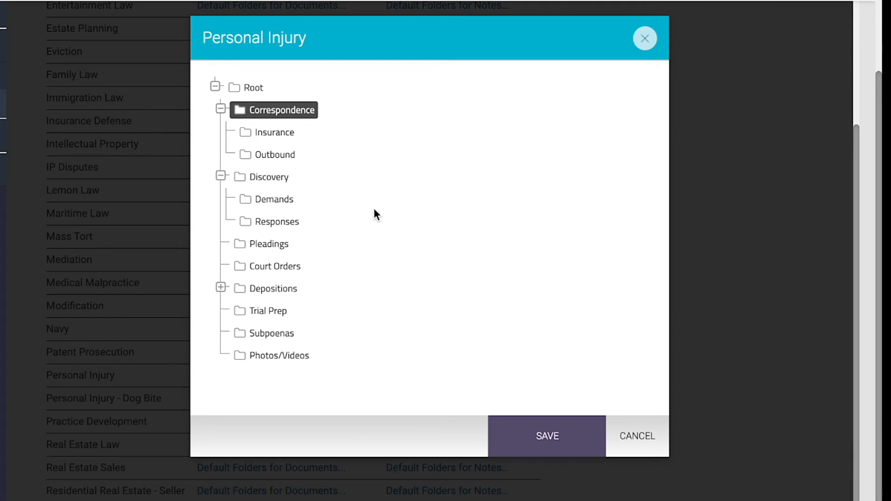
pyautogui.rightClick(281, 144)
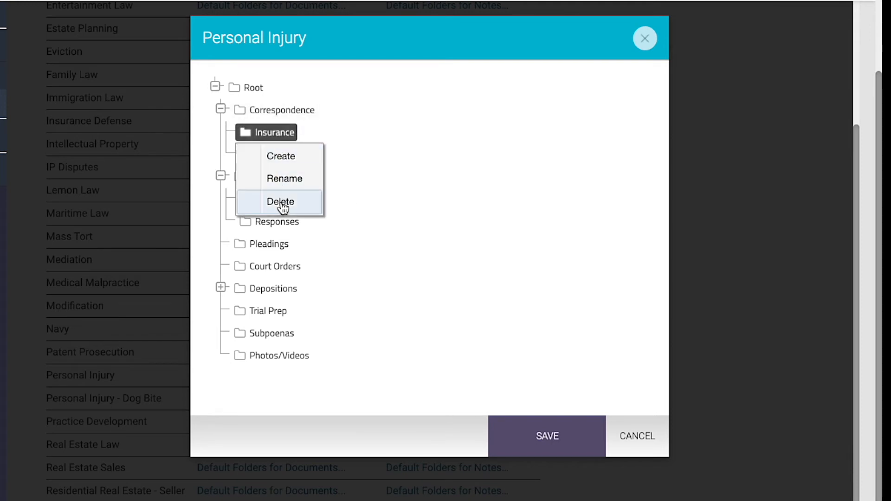
pyautogui.click(409, 179)
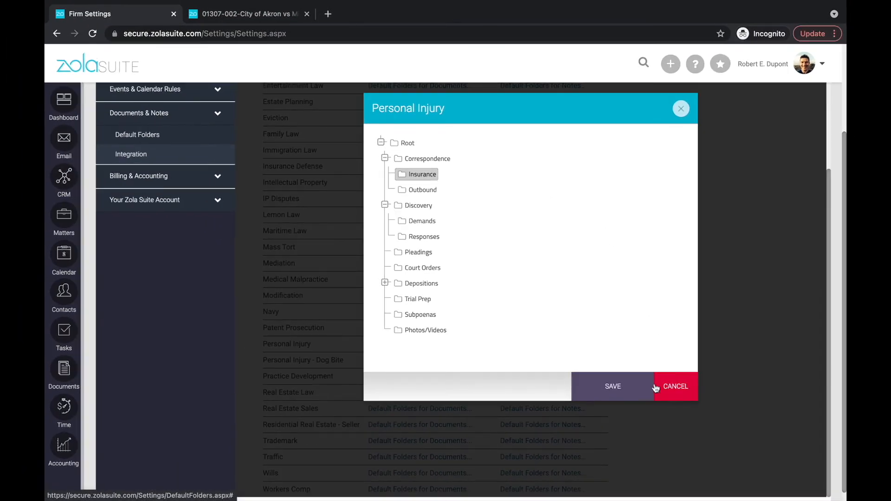
pyautogui.click(642, 393)
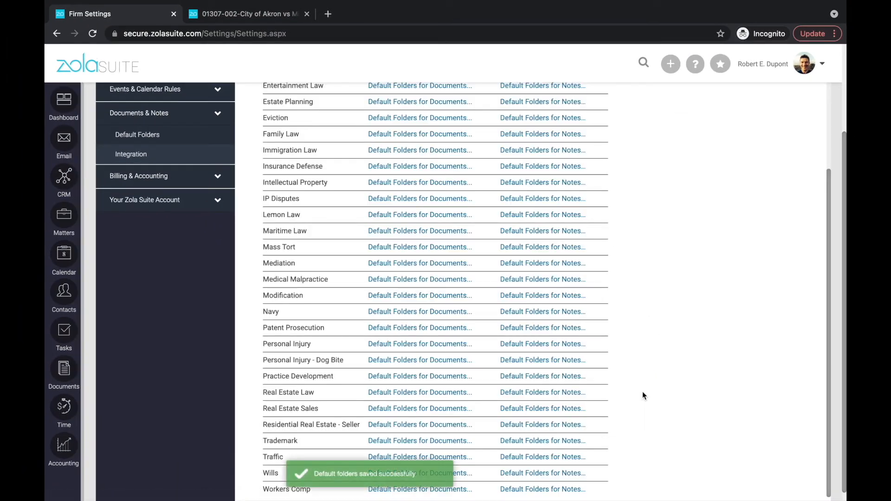
# Show the Integration settings under Documents & Notes and look through the OneDrive folders of the City of Akron matter.
pyautogui.scroll(2, 642, 393)
pyautogui.scroll(7, 642, 393)
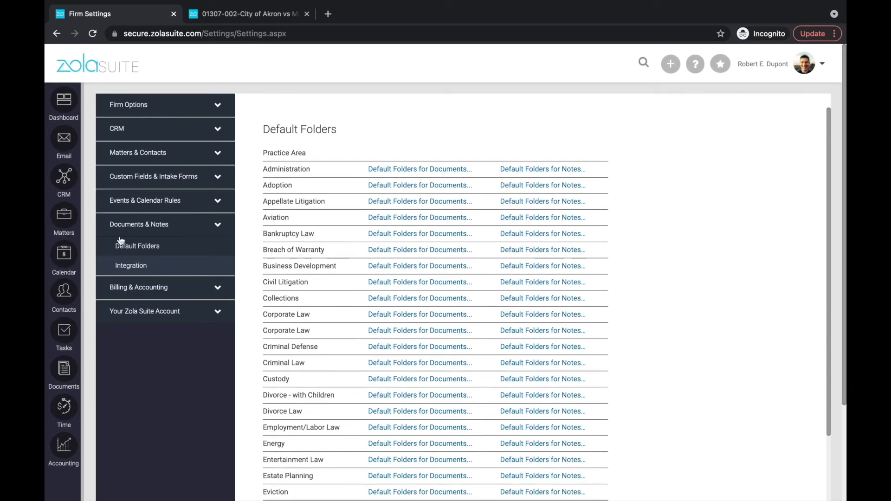
pyautogui.click(132, 266)
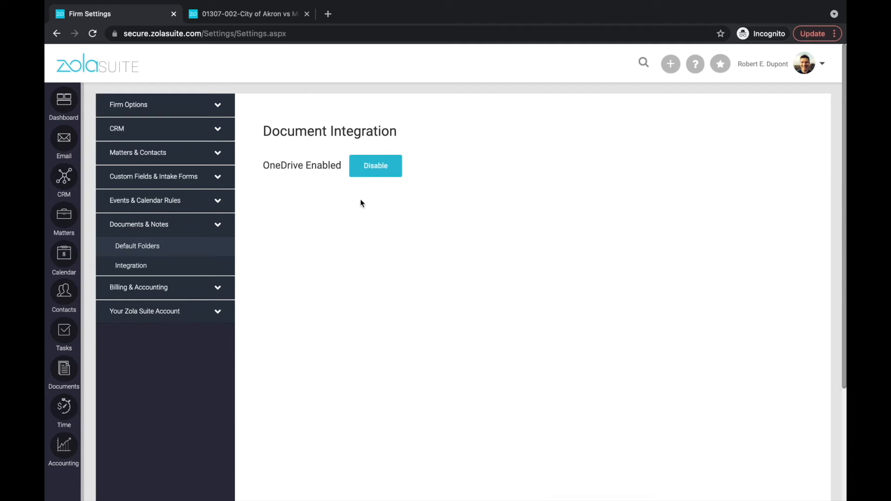
pyautogui.click(257, 16)
pyautogui.scroll(-15, 245, 388)
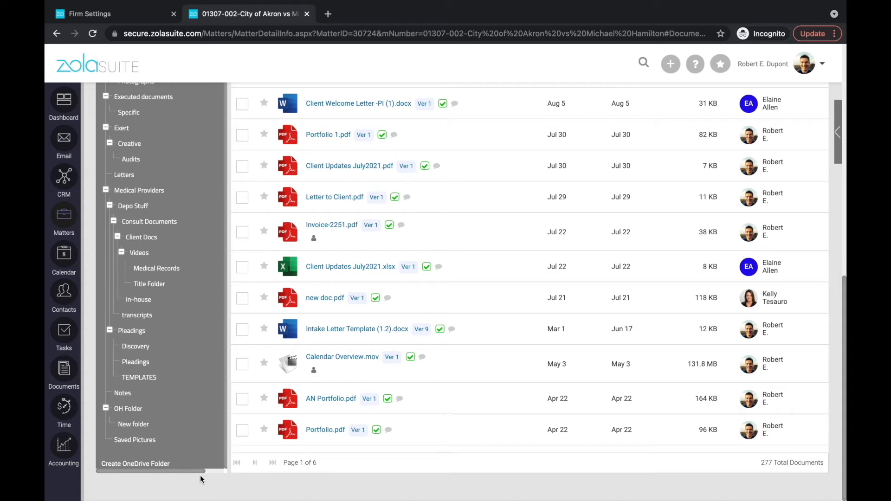
# Return to the firm settings and show the Billing Options under Billing & Accounting.
pyautogui.click(100, 16)
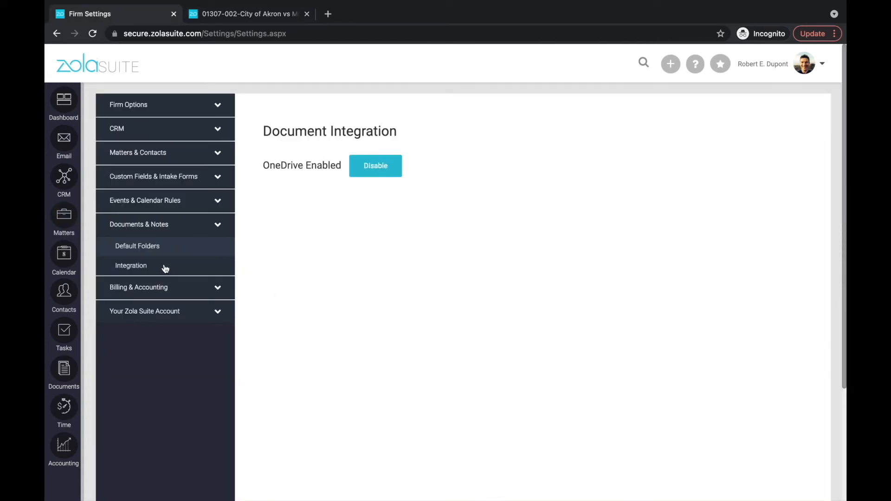
pyautogui.click(151, 288)
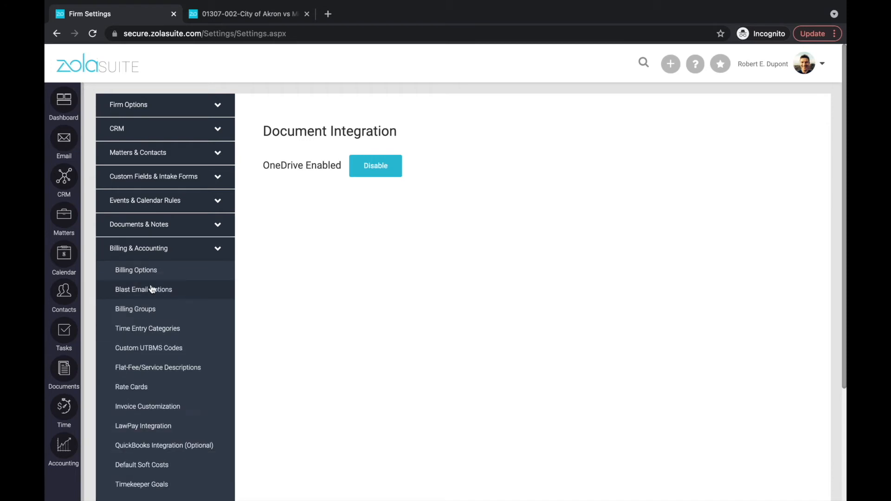
pyautogui.scroll(-2, 203, 255)
pyautogui.scroll(2, 201, 244)
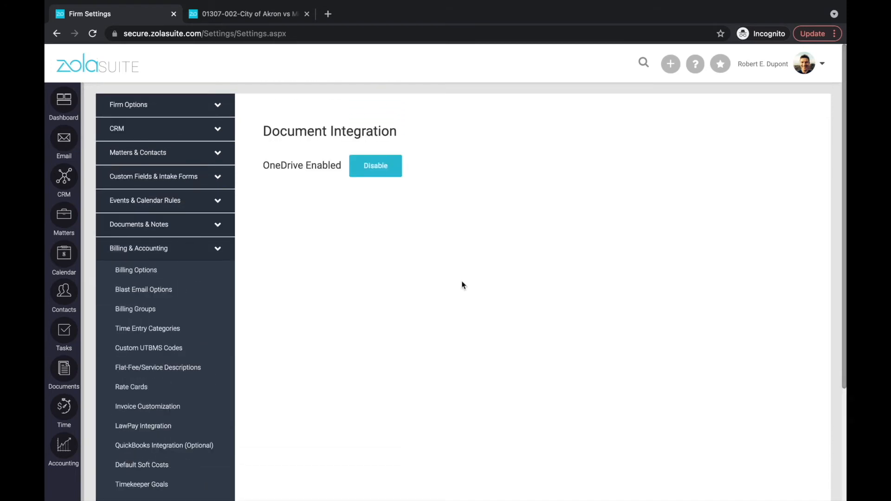
pyautogui.click(164, 275)
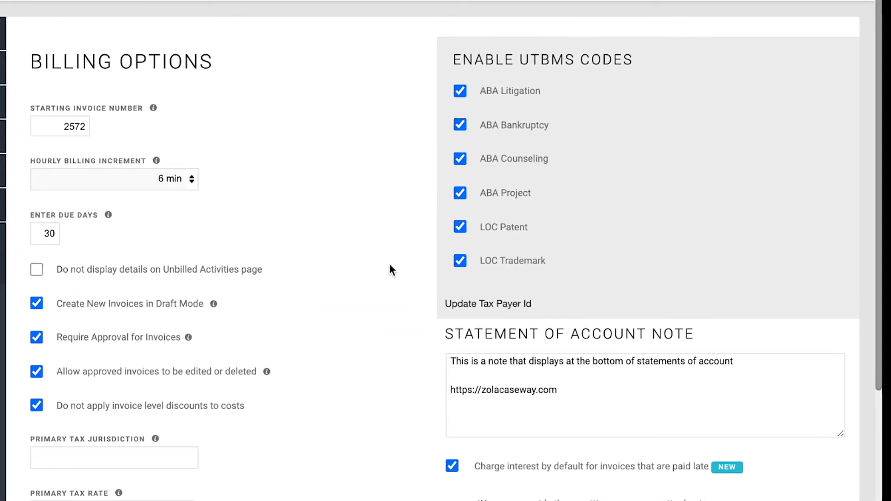
# Examine the Billing Options, including the starting invoice number, hourly increment, due days, invoice approval, tax, accounting basis and administrative fee settings.
pyautogui.click(44, 129)
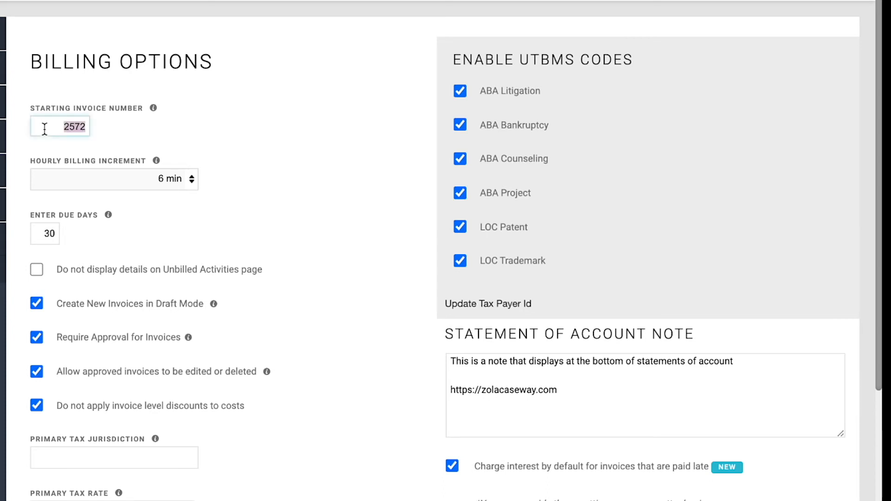
pyautogui.scroll(-2, 213, 116)
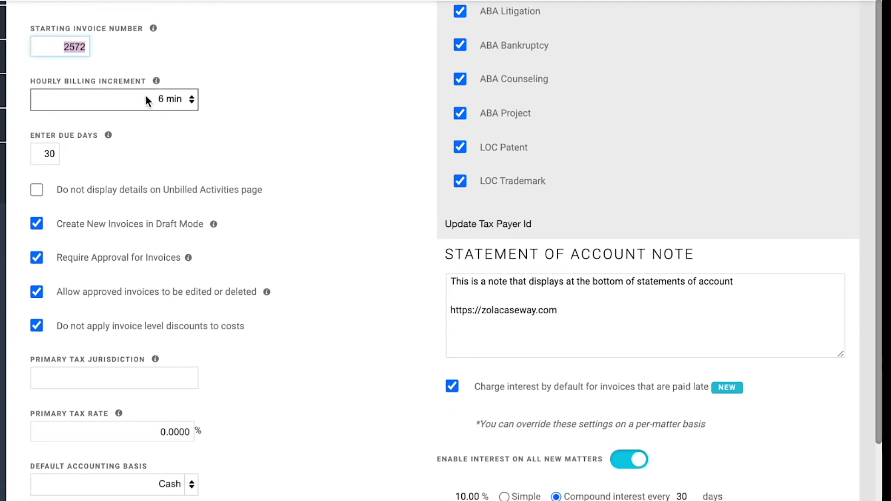
pyautogui.scroll(-2, 179, 100)
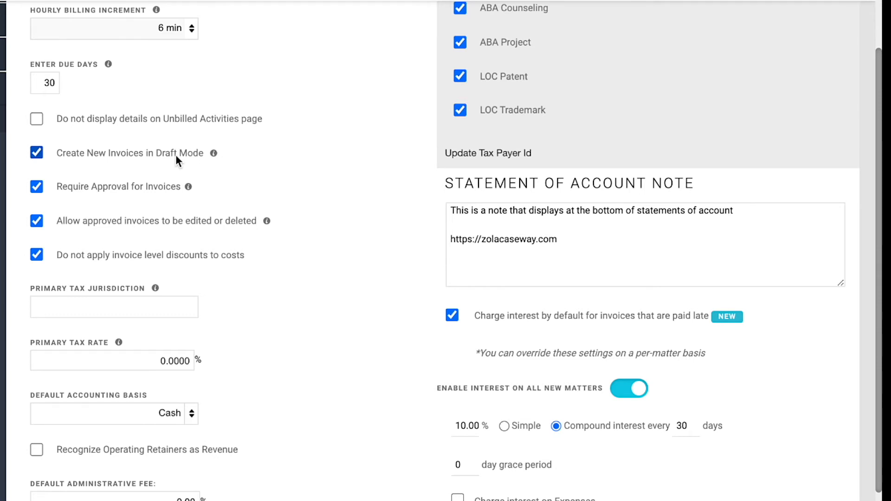
pyautogui.scroll(-1, 176, 158)
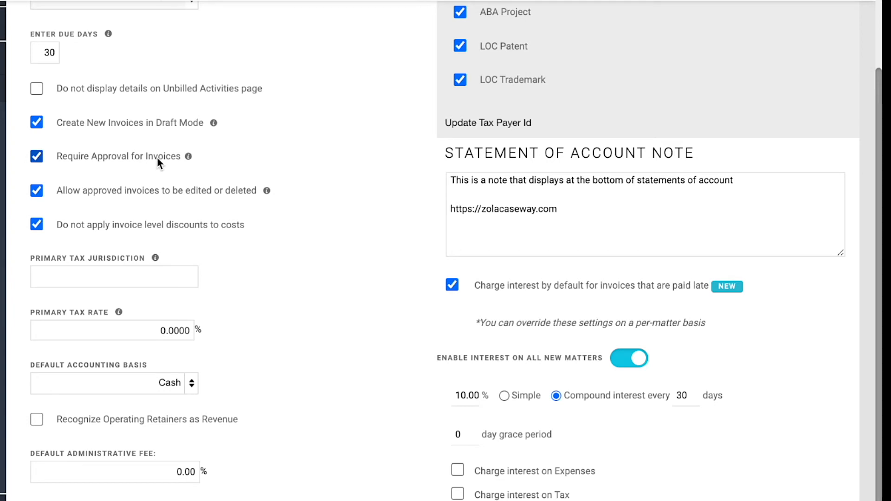
pyautogui.scroll(-1, 129, 192)
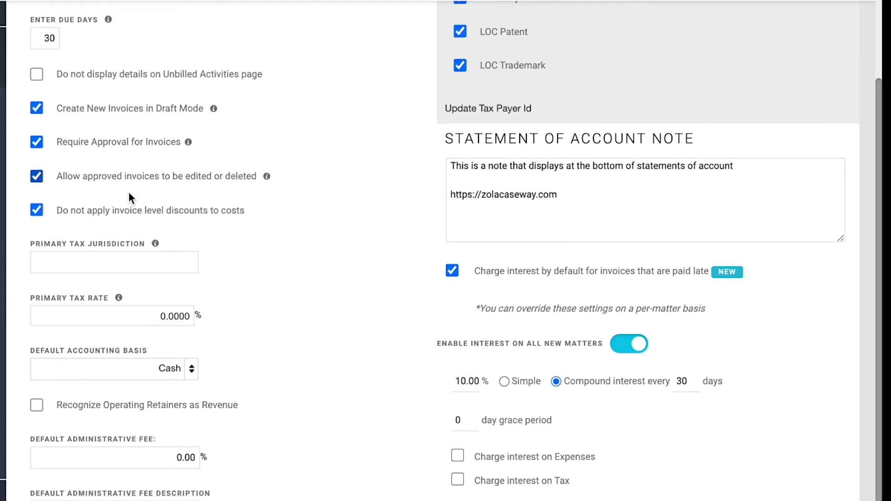
pyautogui.scroll(1, 129, 191)
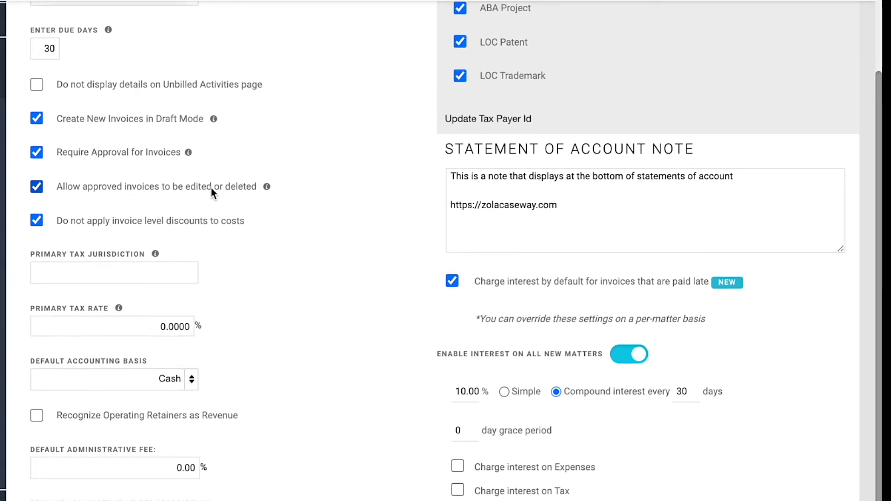
pyautogui.scroll(-3, 211, 188)
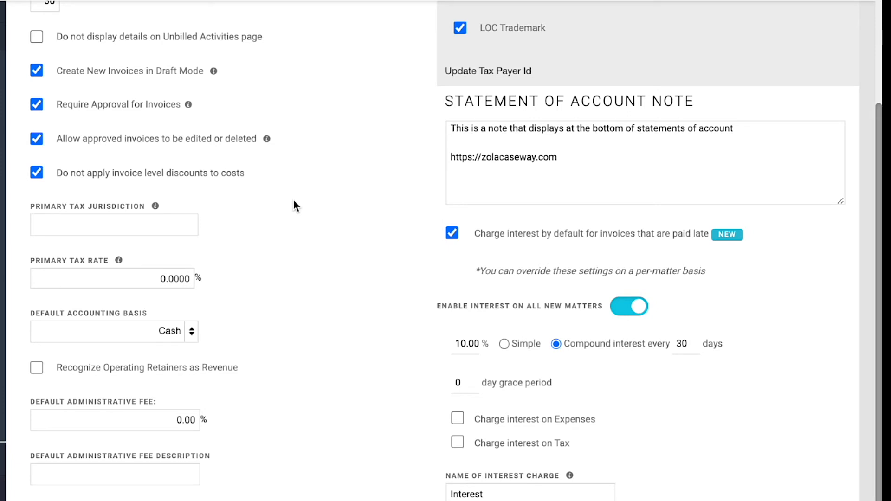
pyautogui.scroll(-2, 293, 204)
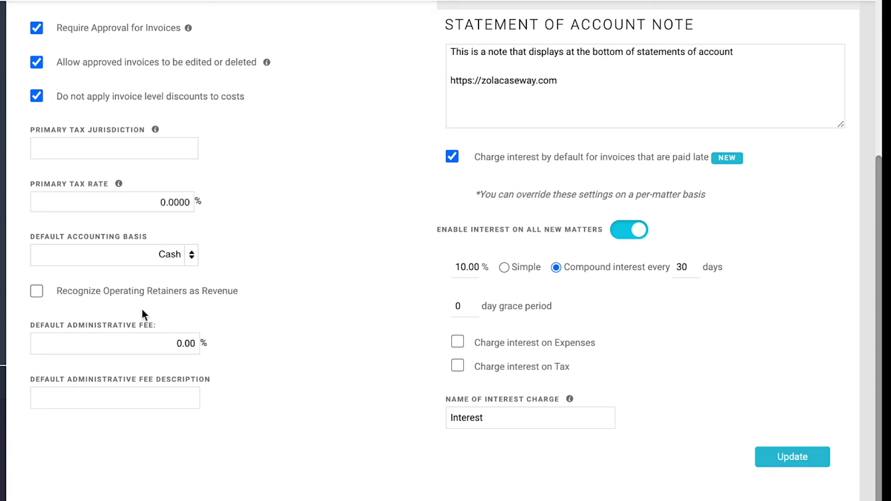
pyautogui.scroll(7, 339, 445)
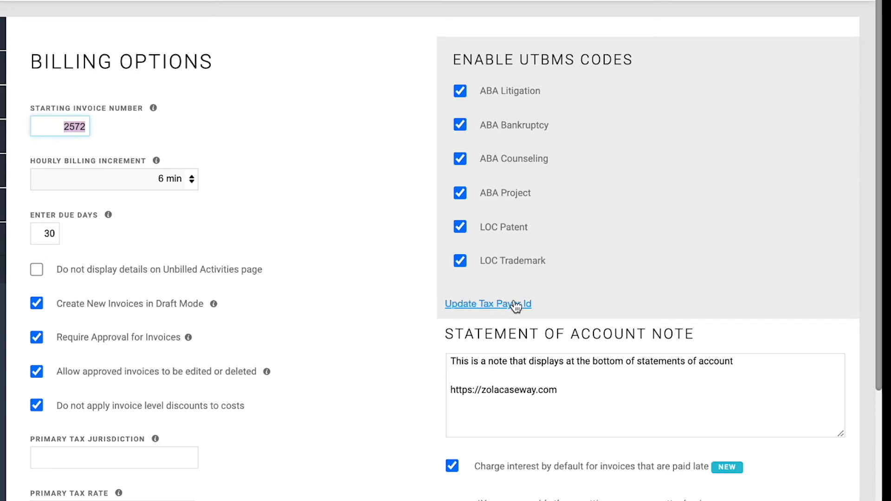
# Examine the Statement of Account note and the late-payment interest settings in Billing Options, including the name of the interest charge.
pyautogui.scroll(-2, 516, 306)
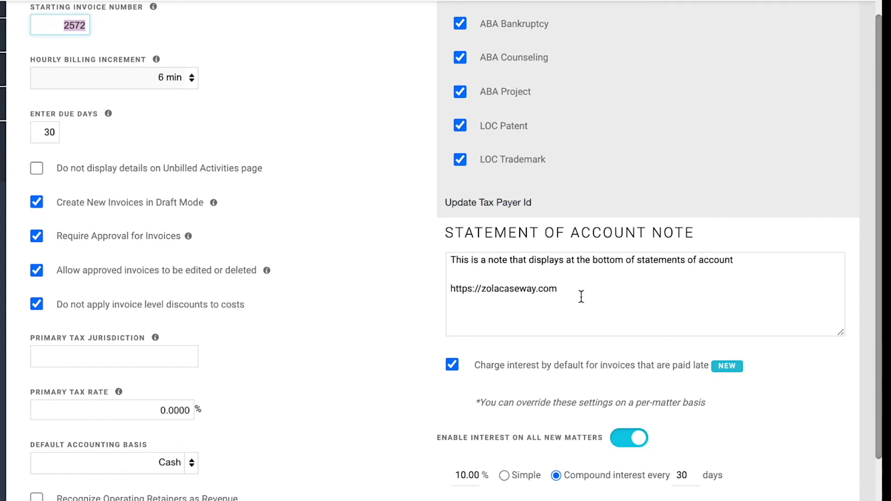
pyautogui.moveTo(581, 296); pyautogui.dragTo(441, 255)
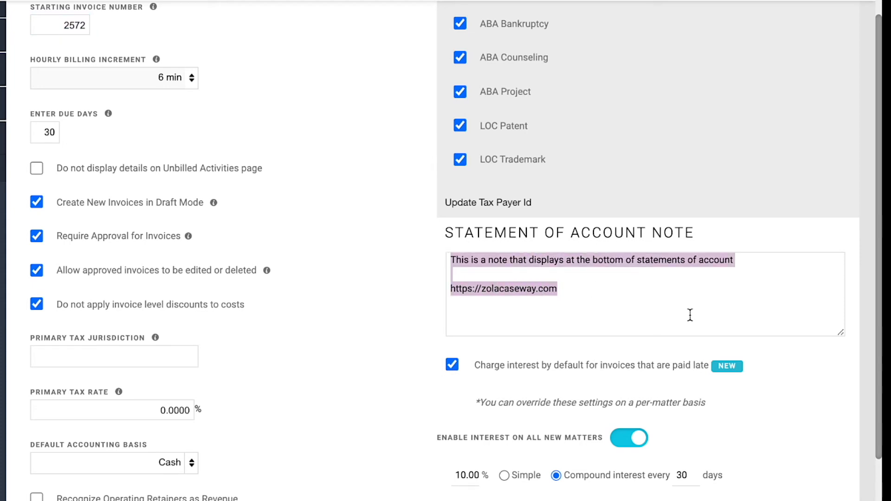
pyautogui.scroll(-5, 690, 315)
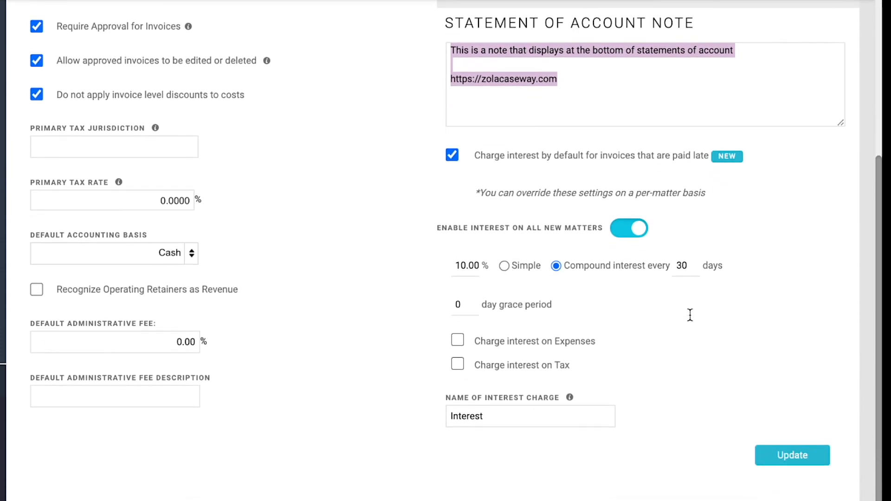
pyautogui.click(692, 312)
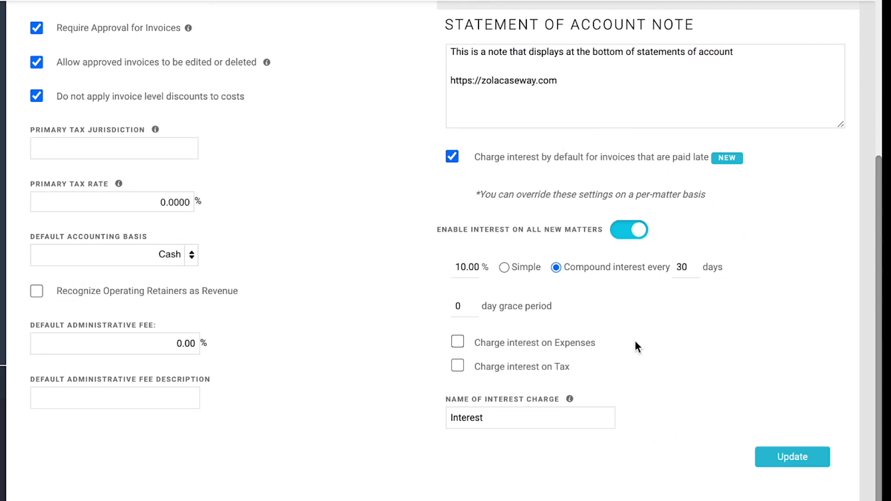
pyautogui.scroll(1, 635, 347)
pyautogui.scroll(-1, 635, 347)
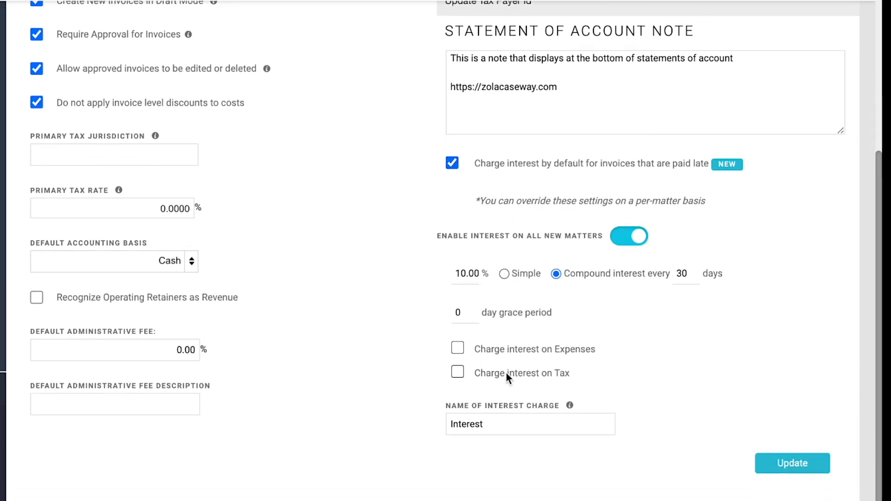
pyautogui.doubleClick(515, 429)
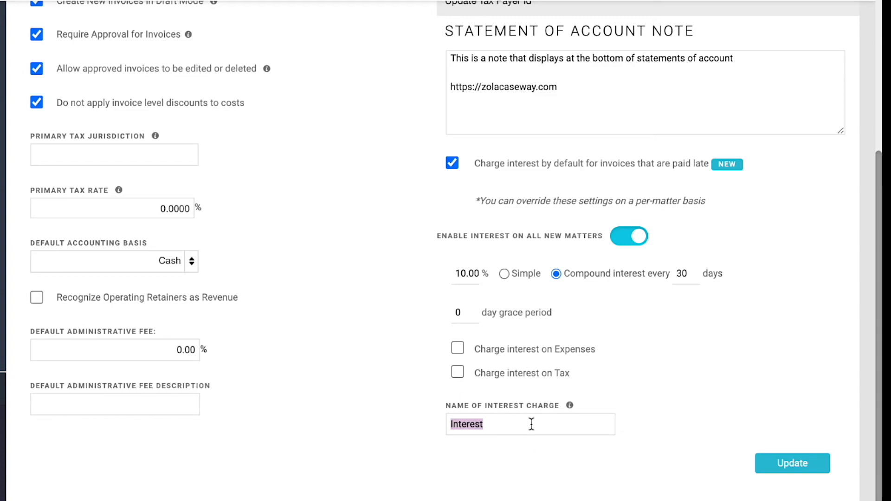
pyautogui.scroll(3, 546, 423)
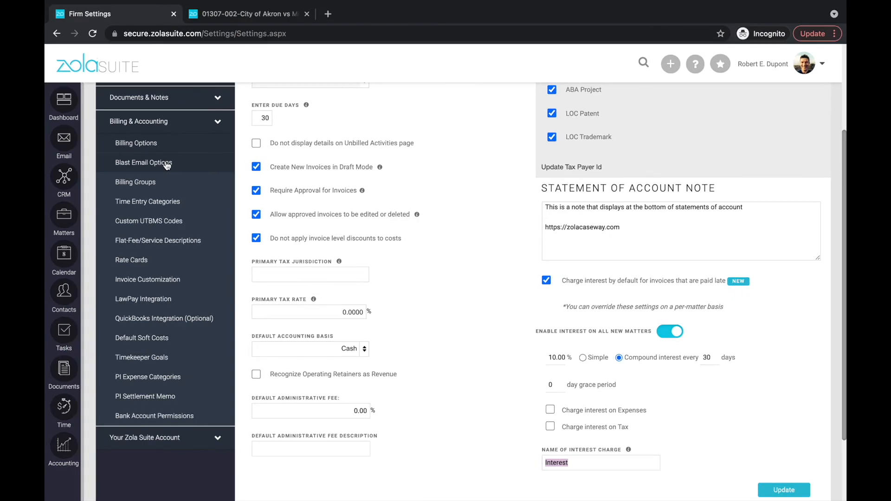
# Show the Blast Email Options and review the sender fields, BCC address, and default subjects and bodies for invoices and statements.
pyautogui.click(167, 163)
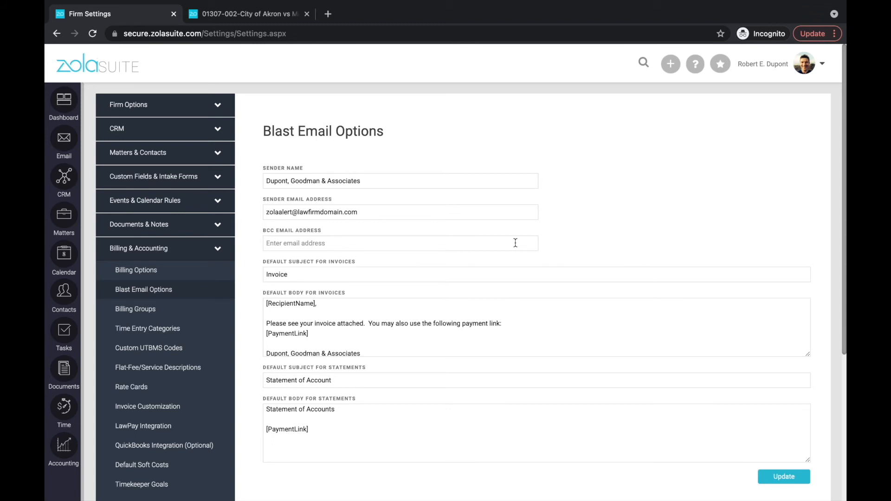
pyautogui.scroll(-2, 515, 243)
pyautogui.scroll(2, 515, 243)
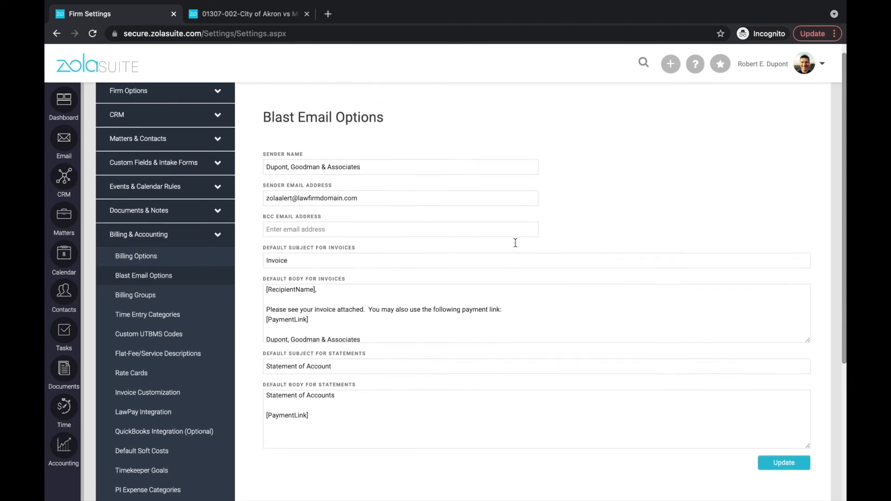
pyautogui.scroll(-1, 515, 243)
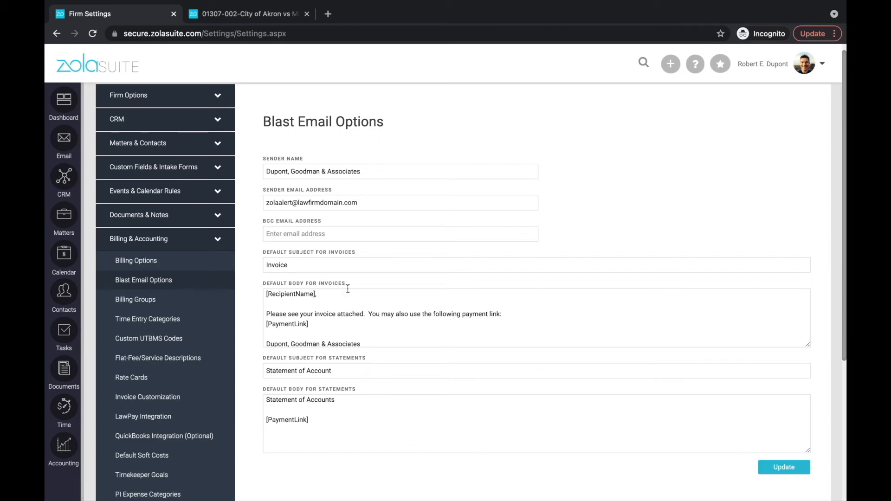
pyautogui.scroll(-2, 423, 341)
pyautogui.scroll(2, 421, 338)
pyautogui.click(378, 327)
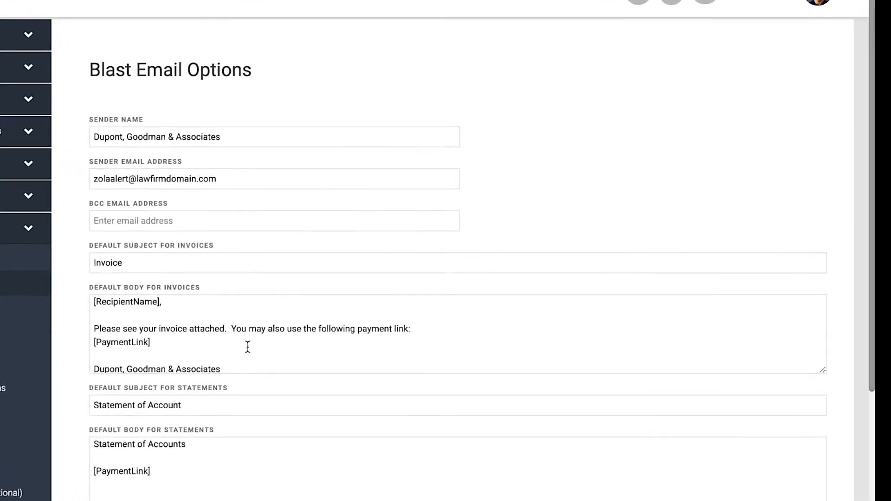
pyautogui.scroll(-1, 380, 328)
pyautogui.click(193, 470)
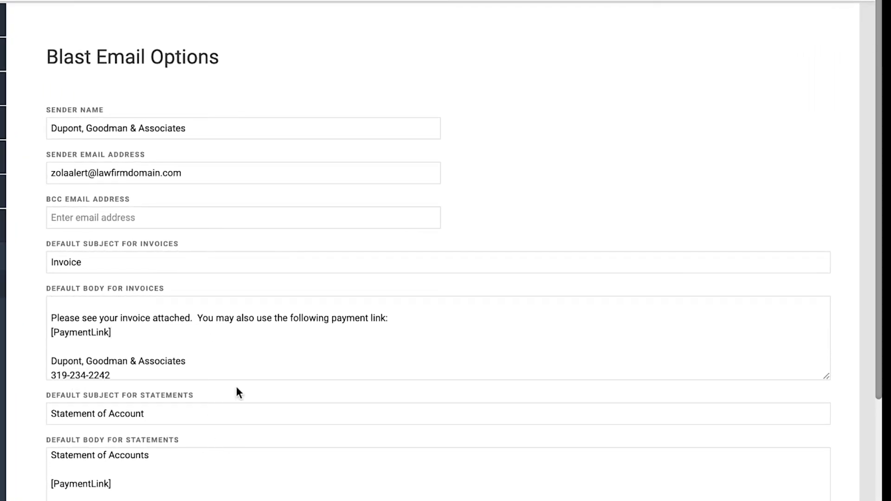
pyautogui.click(228, 351)
pyautogui.scroll(1, 228, 351)
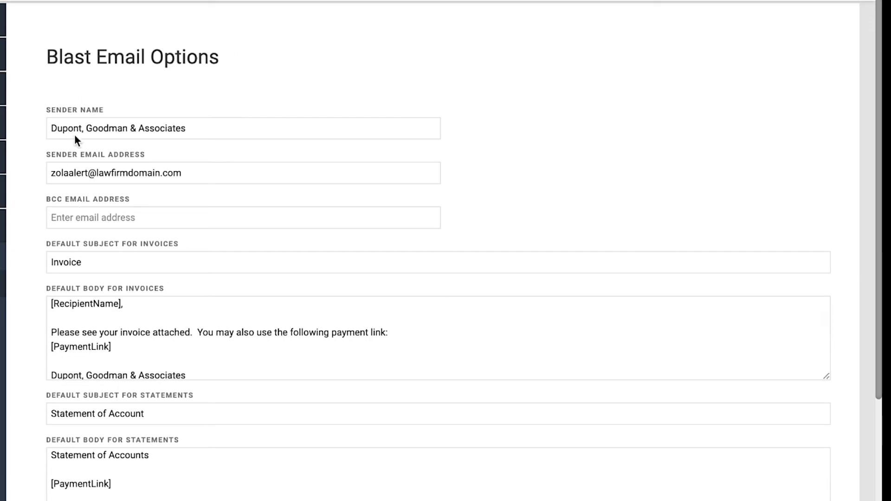
pyautogui.click(233, 171)
pyautogui.click(251, 224)
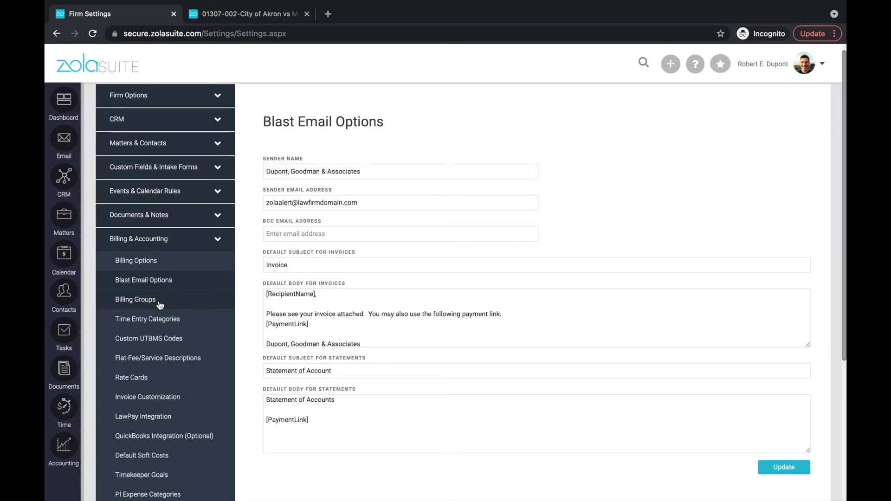
# Show the Billing Groups, and look through the work categories under Time Entry Categories.
pyautogui.click(158, 303)
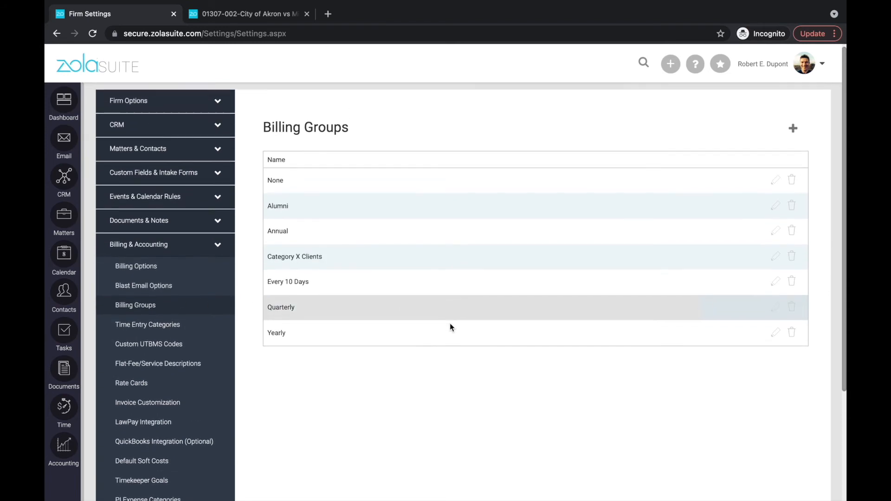
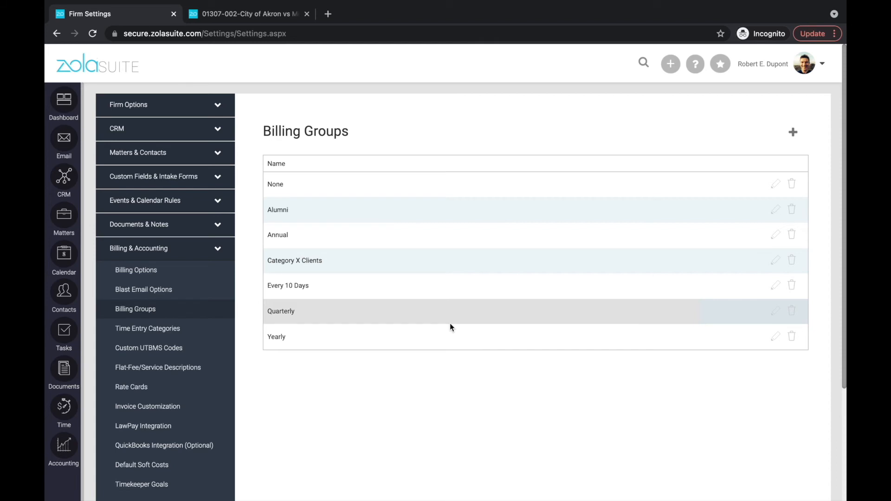
pyautogui.click(160, 331)
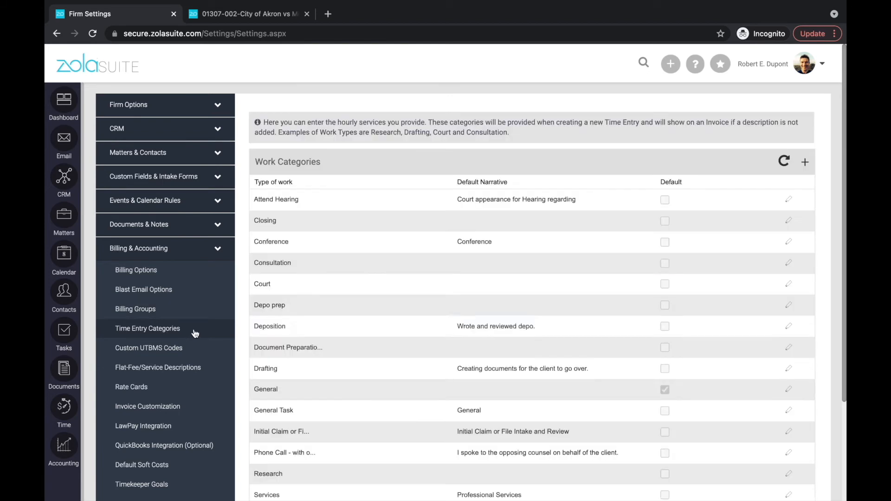
pyautogui.scroll(-3, 458, 320)
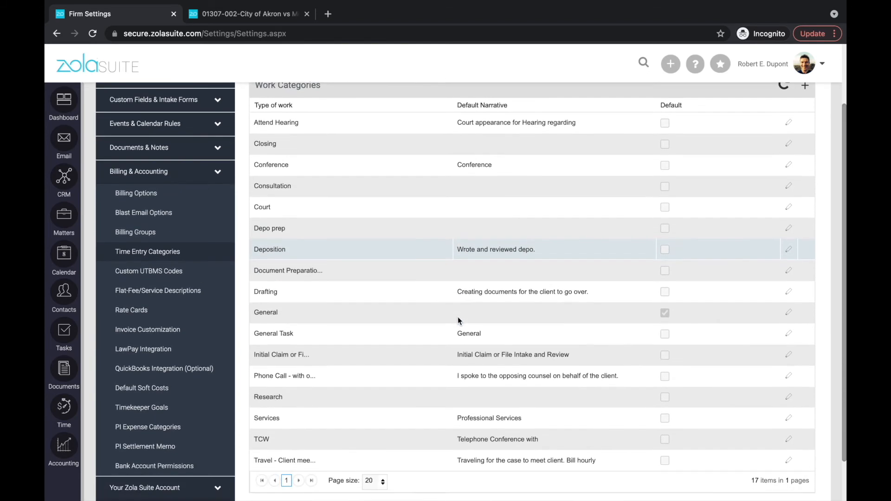
pyautogui.scroll(3, 458, 317)
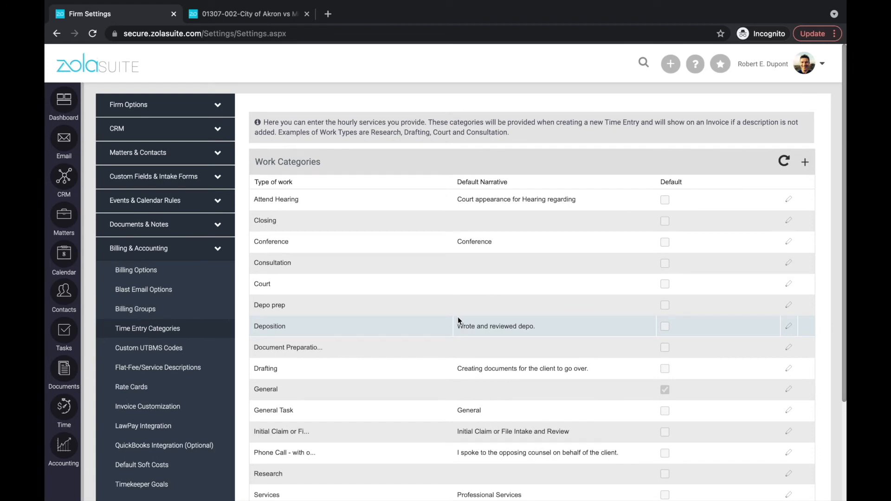
# Start a new time entry for the City of Akron matter, look through its work types, and cancel back to the work categories.
pyautogui.click(671, 69)
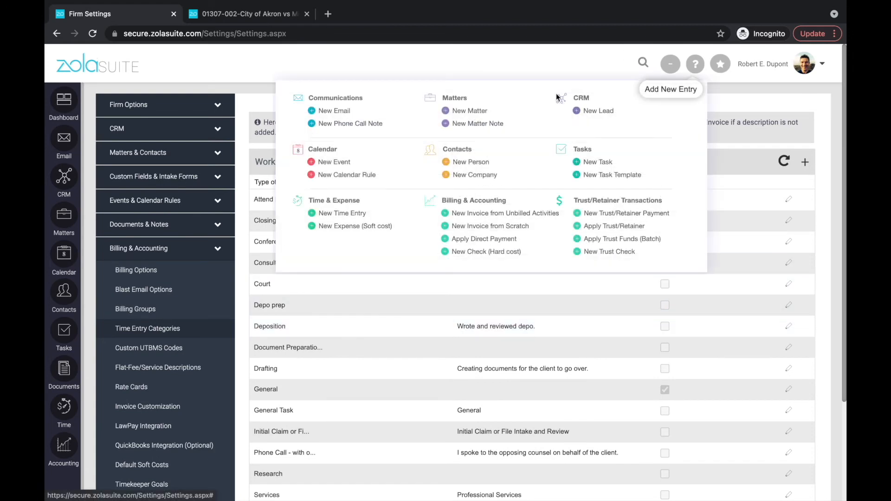
pyautogui.click(341, 212)
pyautogui.click(325, 147)
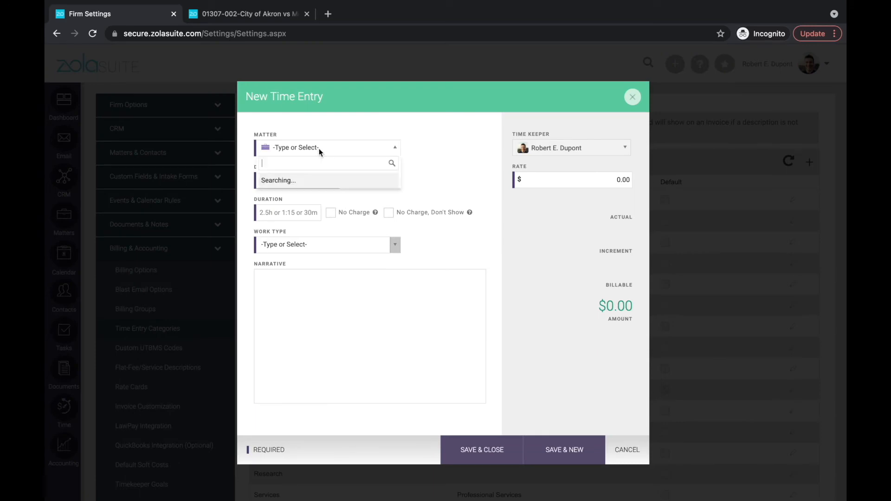
pyautogui.write('hamilt')
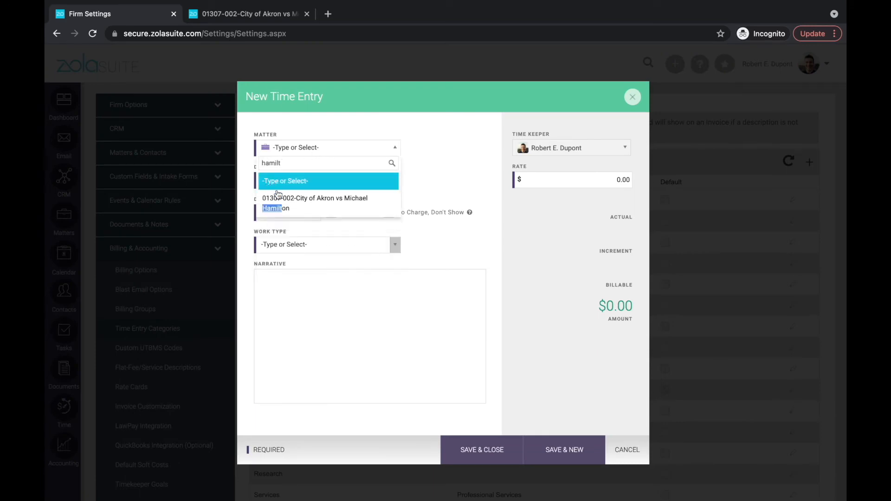
pyautogui.click(316, 203)
pyautogui.click(302, 245)
pyautogui.scroll(-5, 314, 318)
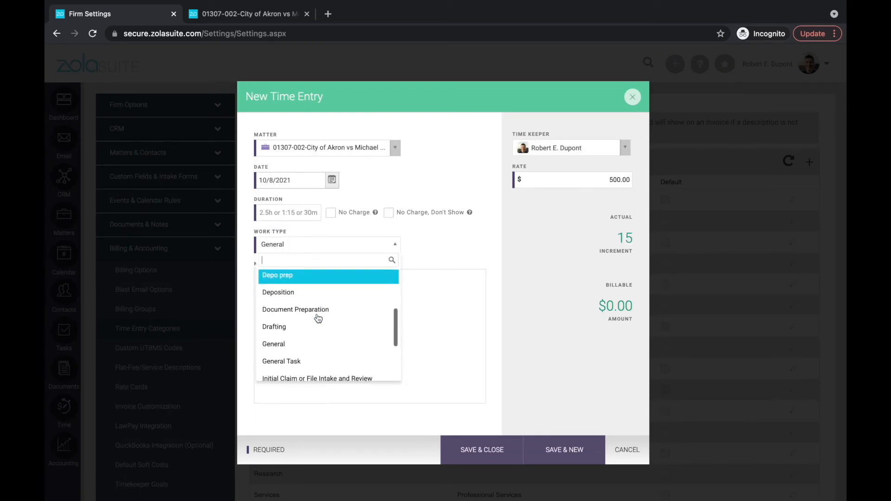
pyautogui.scroll(2, 318, 319)
pyautogui.scroll(4, 318, 313)
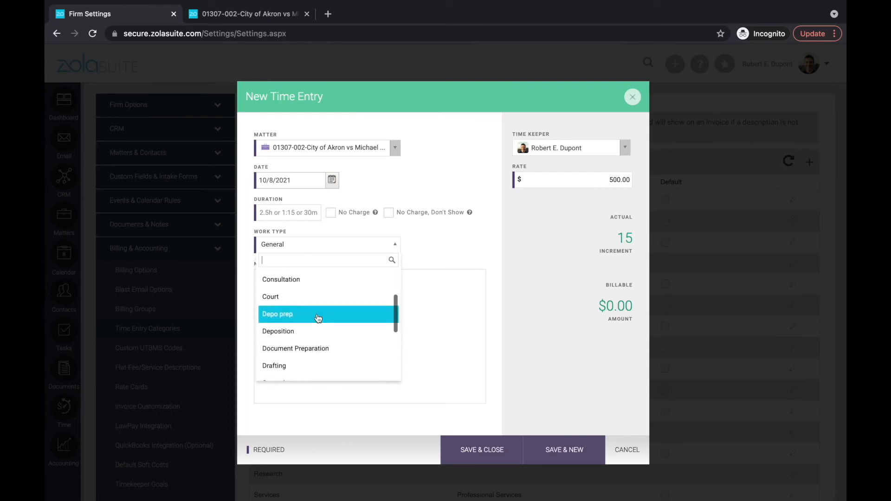
pyautogui.click(635, 450)
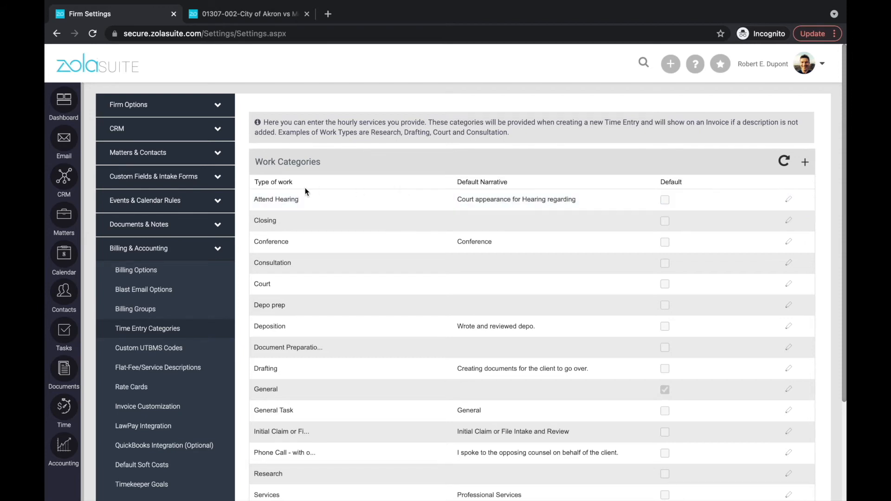
pyautogui.scroll(-2, 487, 201)
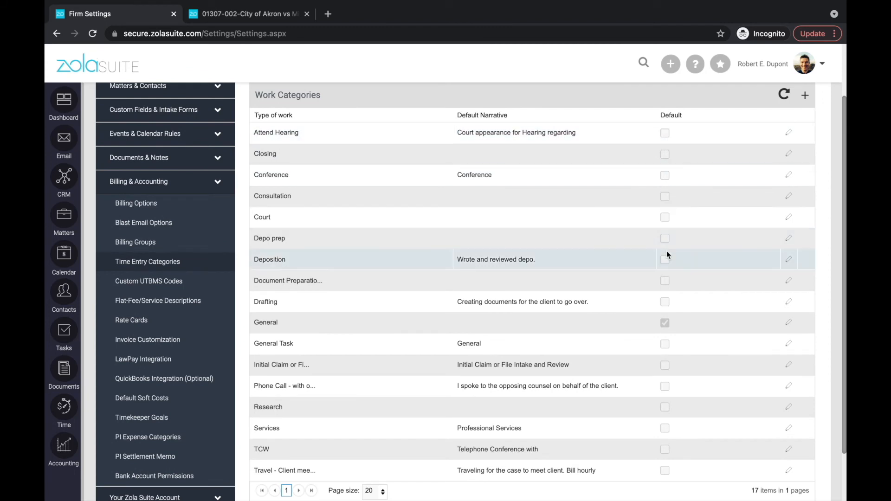
pyautogui.scroll(2, 667, 251)
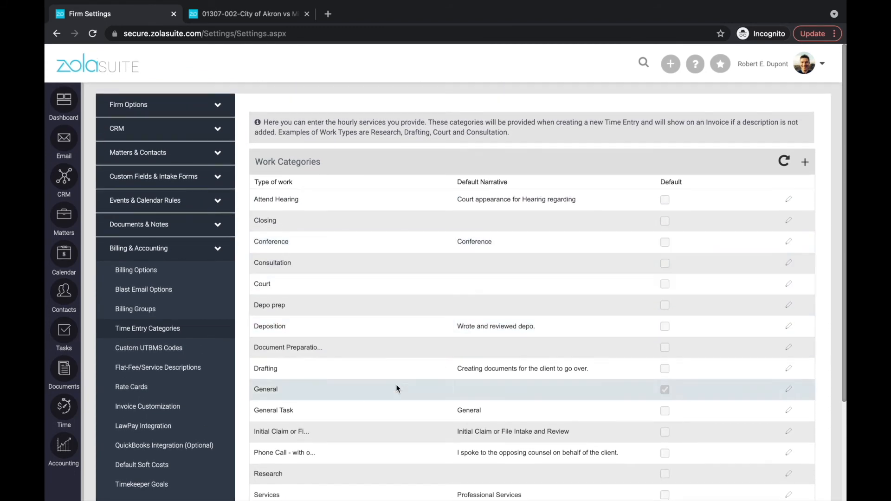
# Show the Custom UTBMS Codes and look through the activity, task and expense codes, returning to the activity codes.
pyautogui.click(156, 352)
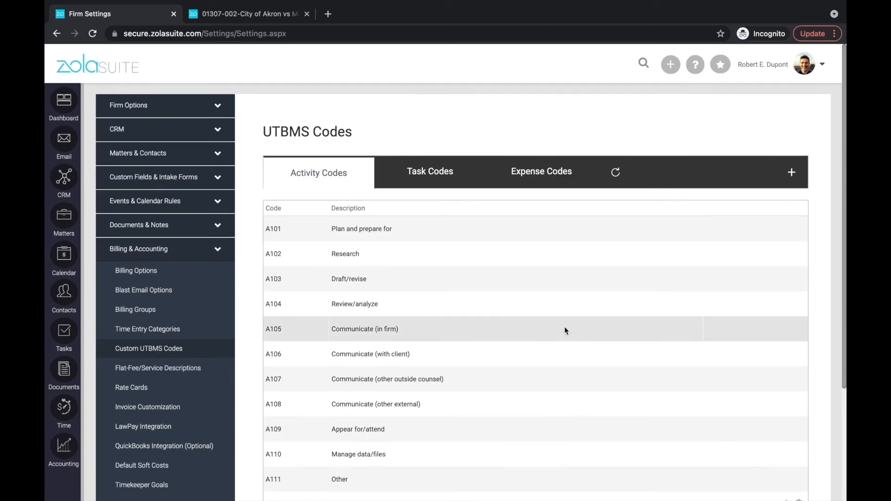
pyautogui.scroll(-3, 565, 330)
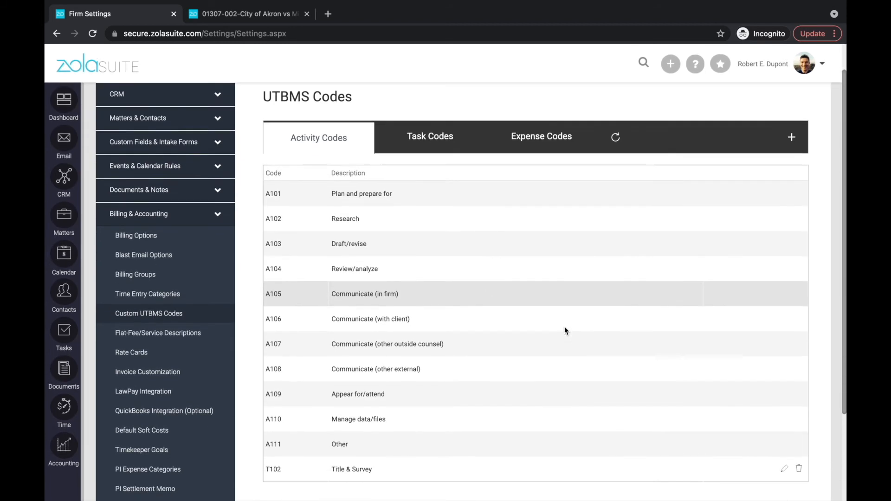
pyautogui.scroll(3, 564, 326)
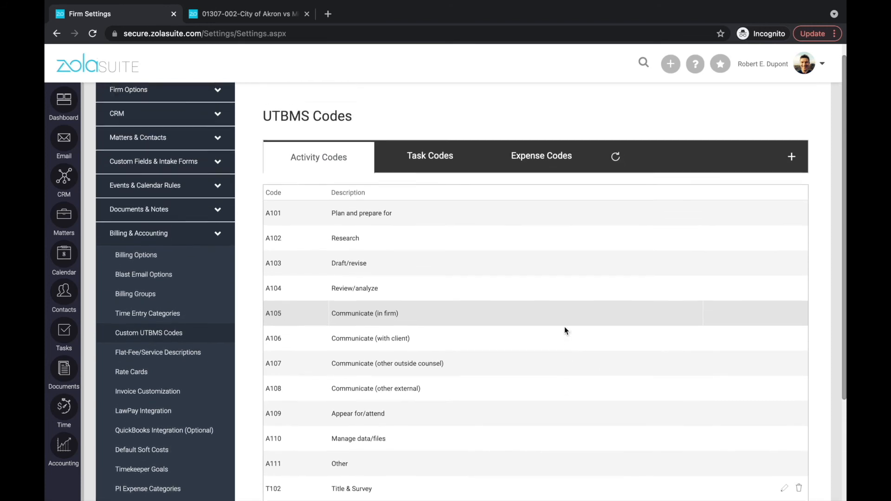
pyautogui.scroll(-3, 359, 360)
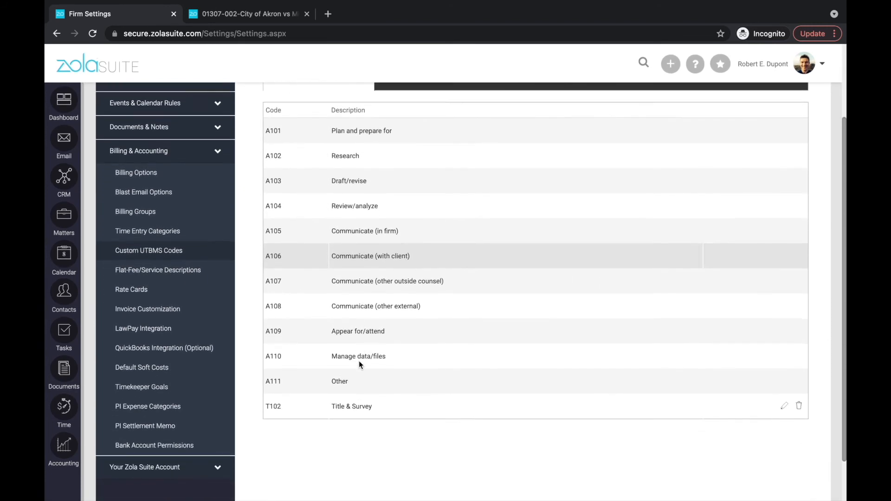
pyautogui.scroll(3, 350, 405)
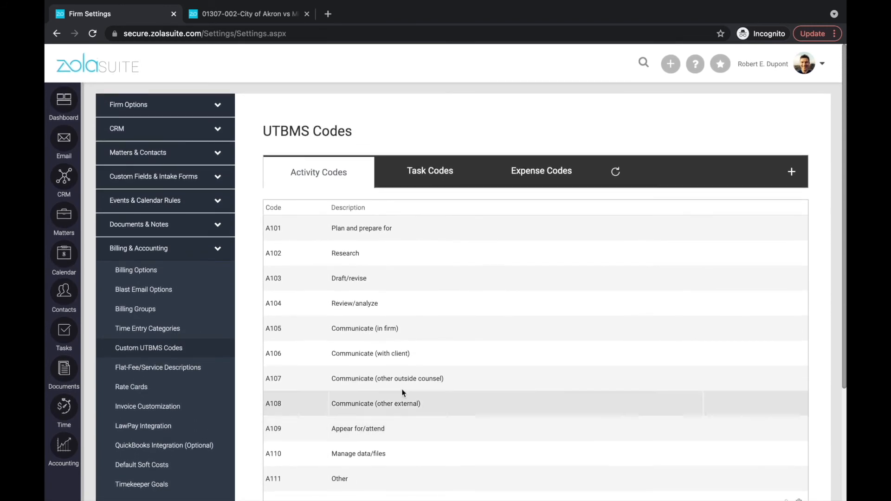
pyautogui.click(419, 173)
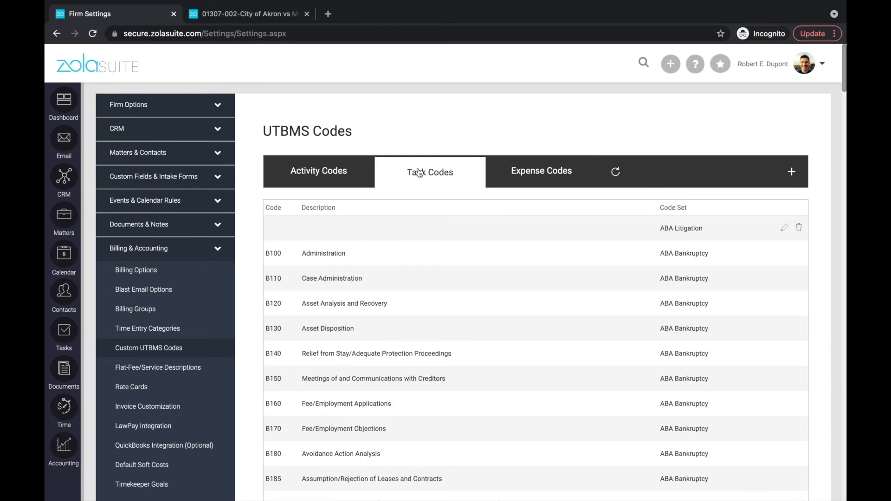
pyautogui.click(552, 179)
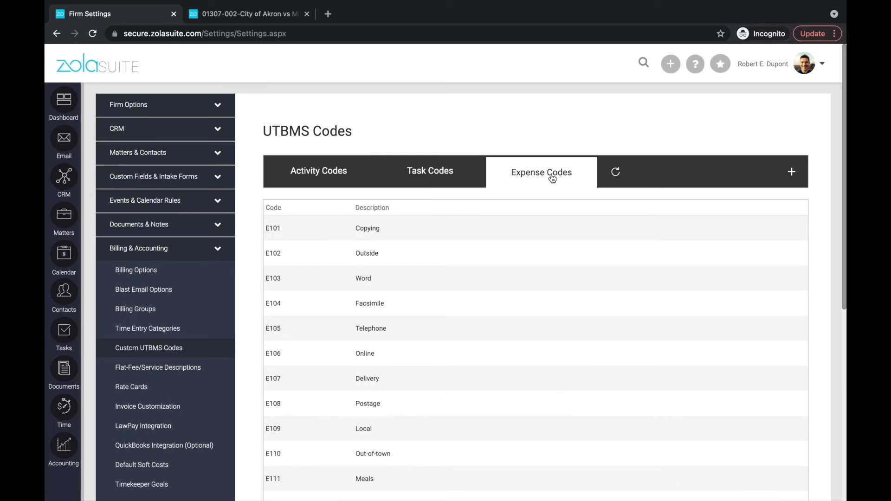
pyautogui.click(318, 182)
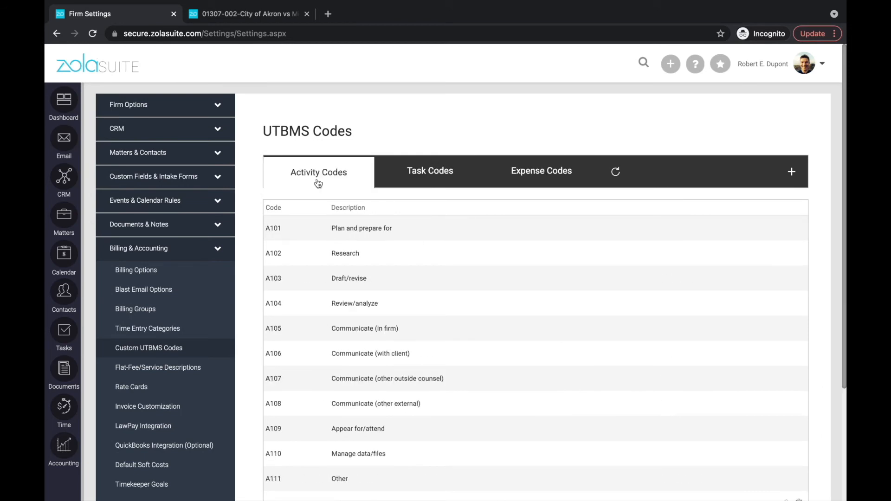
# Show the Flat-Fee/Service Descriptions and look through the listed services, highlighting the description of service B140.
pyautogui.scroll(-2, 318, 225)
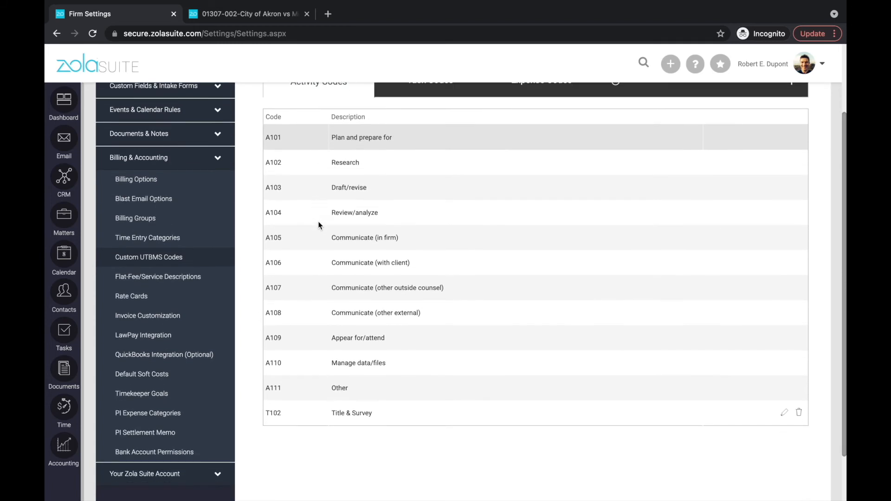
pyautogui.click(189, 277)
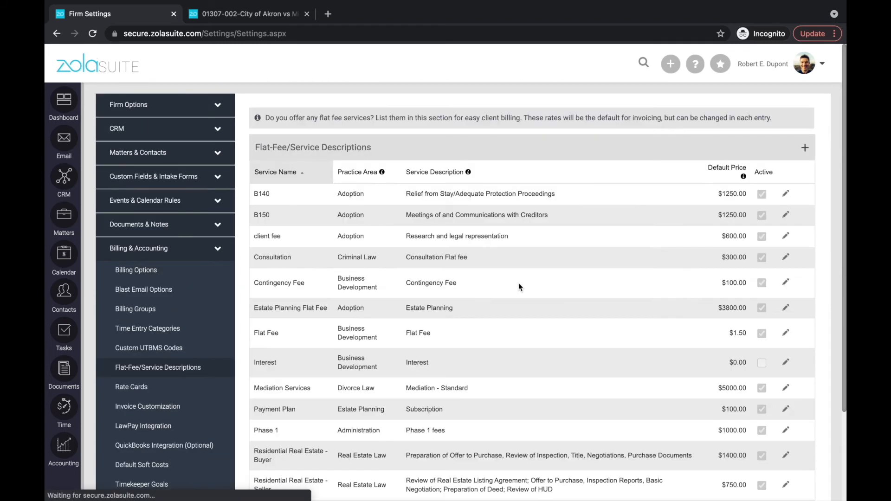
pyautogui.scroll(-2, 597, 279)
pyautogui.scroll(-2, 597, 277)
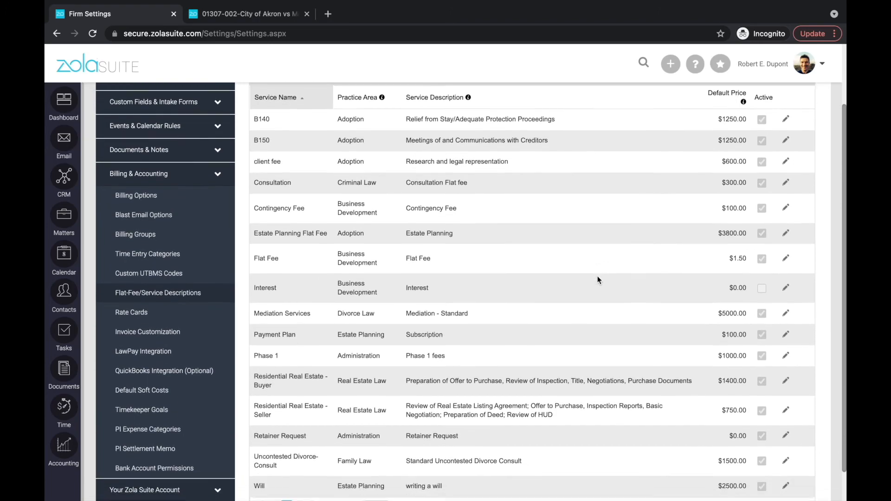
pyautogui.scroll(3, 598, 276)
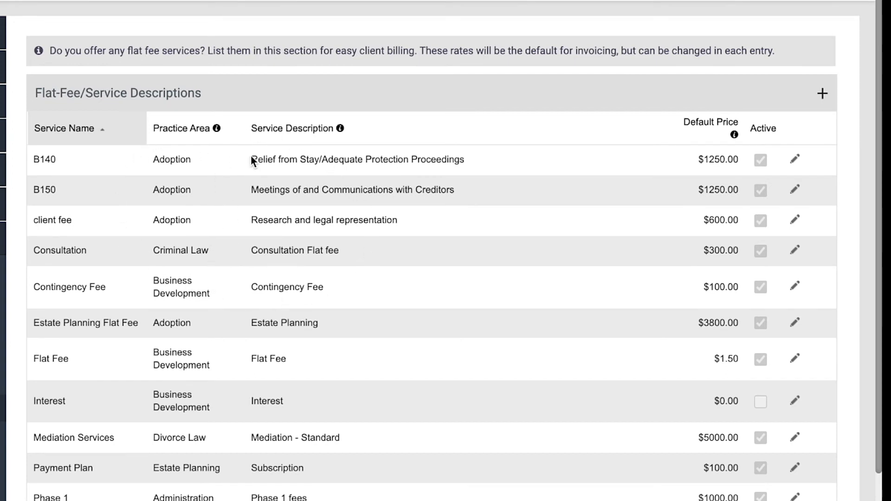
pyautogui.moveTo(251, 160); pyautogui.dragTo(411, 175)
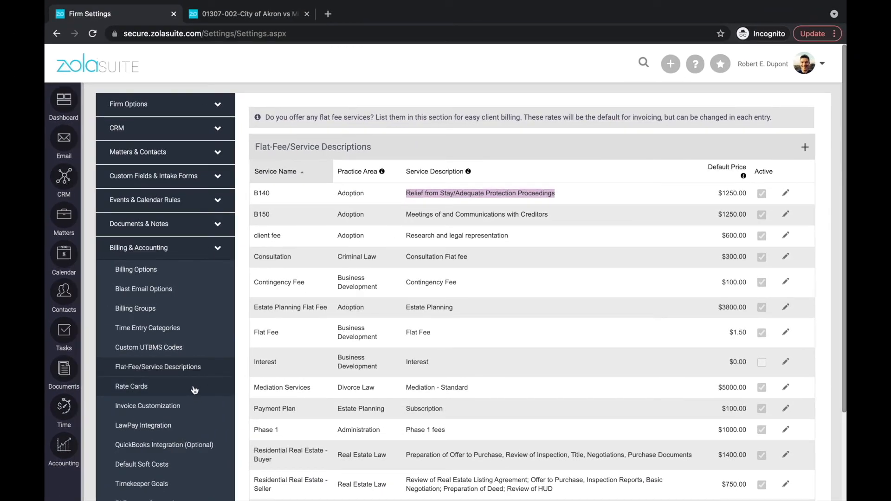
# Show the Rate Cards and start a new rate card with a rate of 200.00 for the first listed user.
pyautogui.click(195, 390)
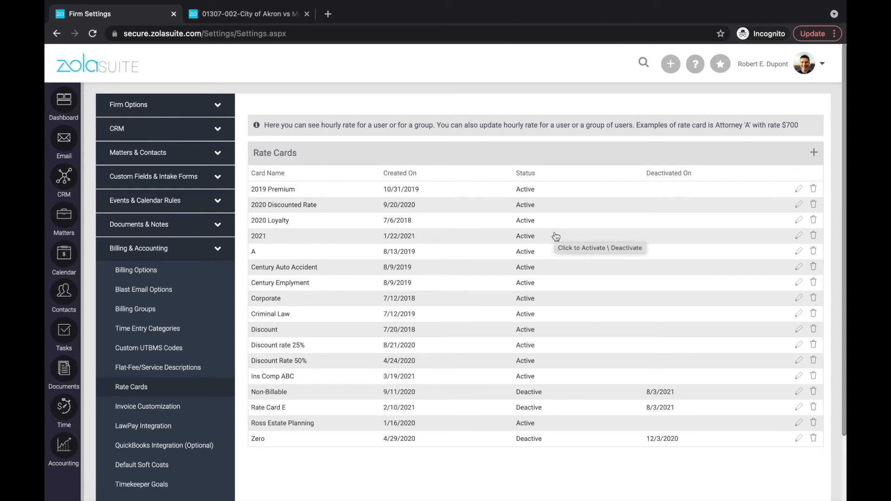
pyautogui.click(813, 154)
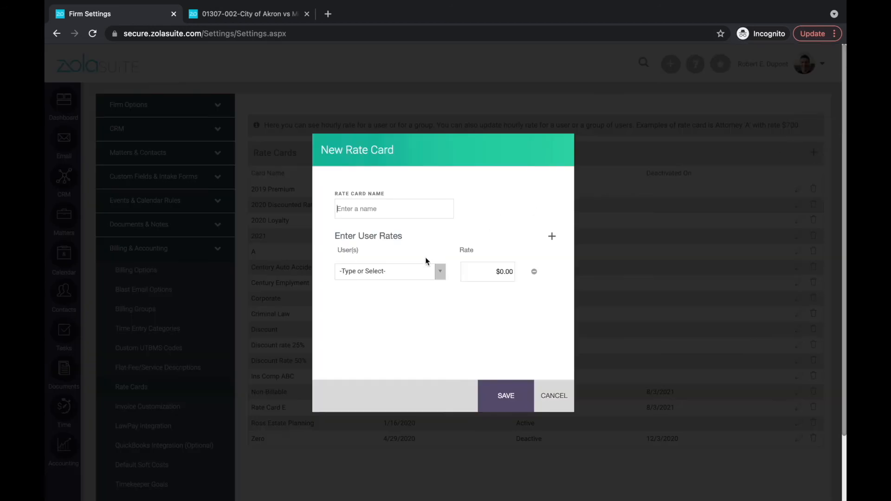
pyautogui.click(437, 277)
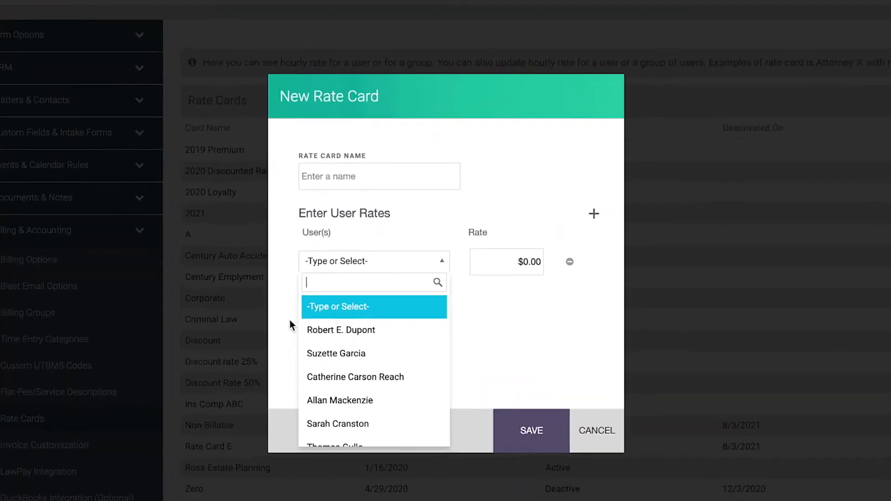
pyautogui.click(320, 332)
pyautogui.click(507, 265)
pyautogui.write('2')
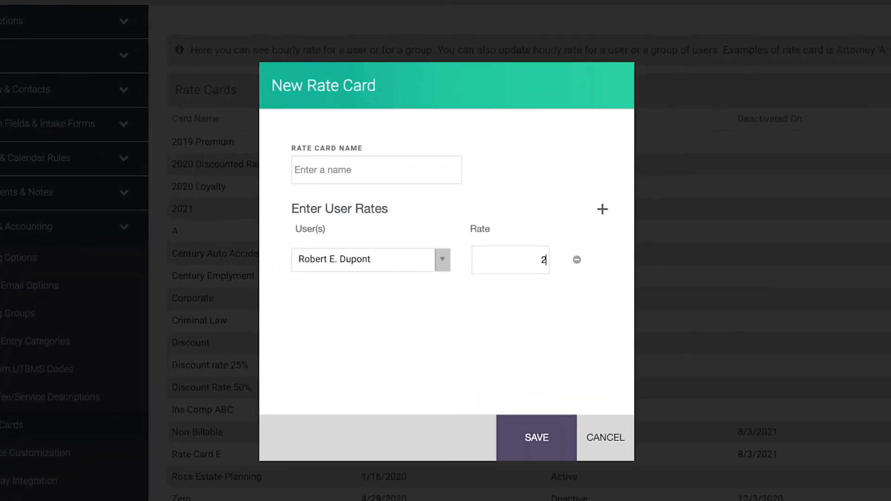
pyautogui.write('00.00')
pyautogui.click(478, 309)
# Add all users to the new rate card and cancel the card without saving.
pyautogui.click(601, 211)
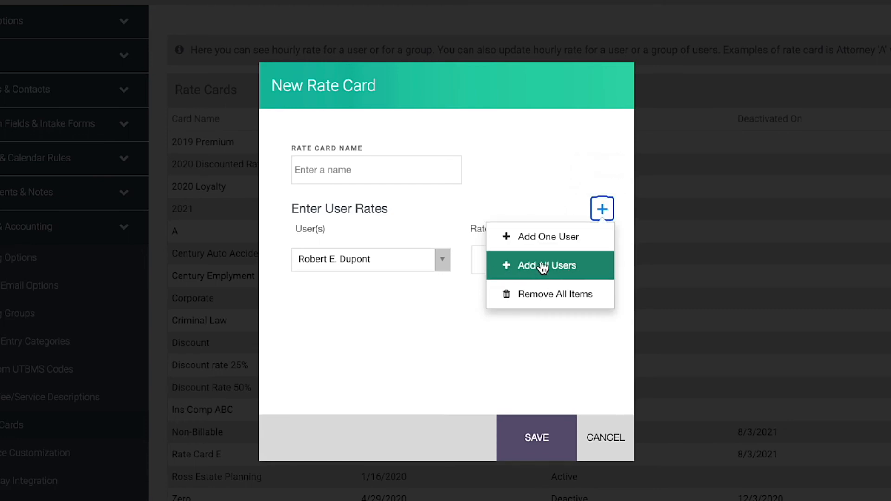
pyautogui.click(568, 265)
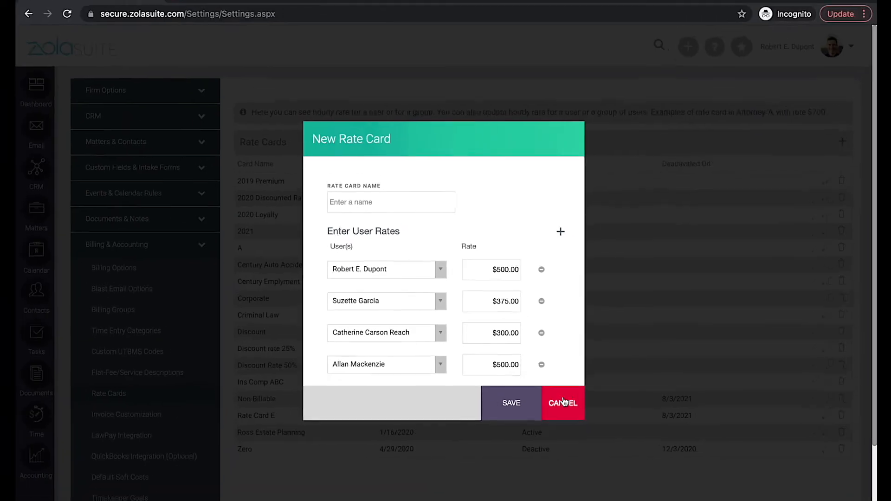
pyautogui.click(556, 396)
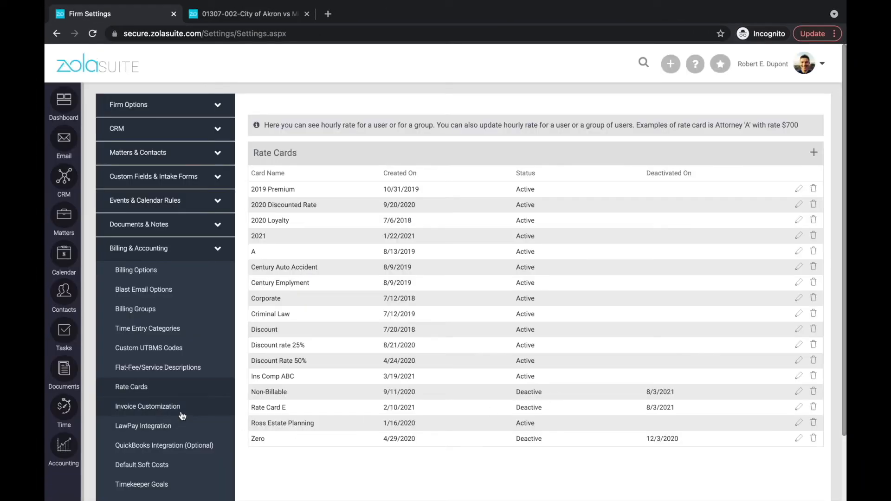
# Show the Invoice Customization general settings and review the logo, fonts, top section address, and margins and page numbers.
pyautogui.click(181, 412)
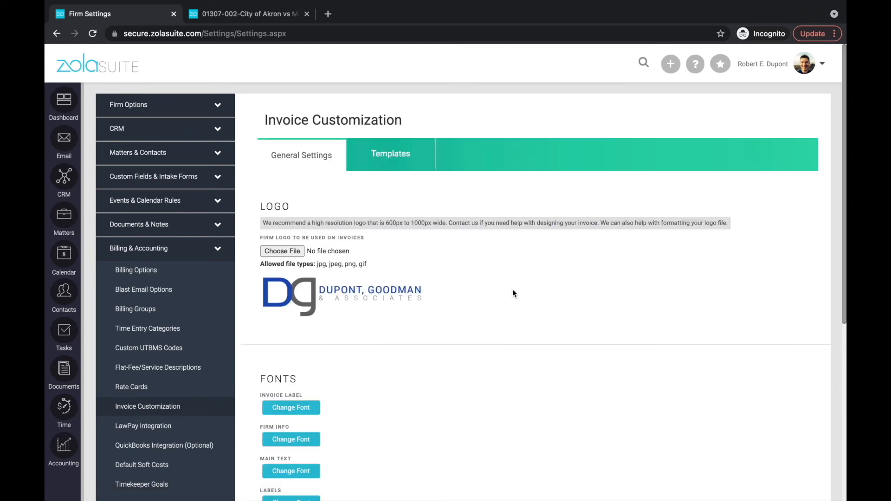
pyautogui.scroll(-1, 512, 291)
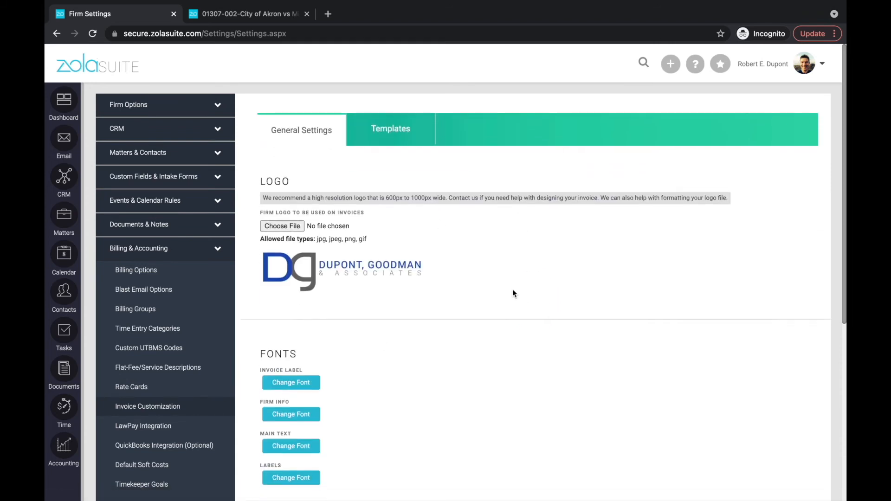
pyautogui.scroll(-2, 513, 290)
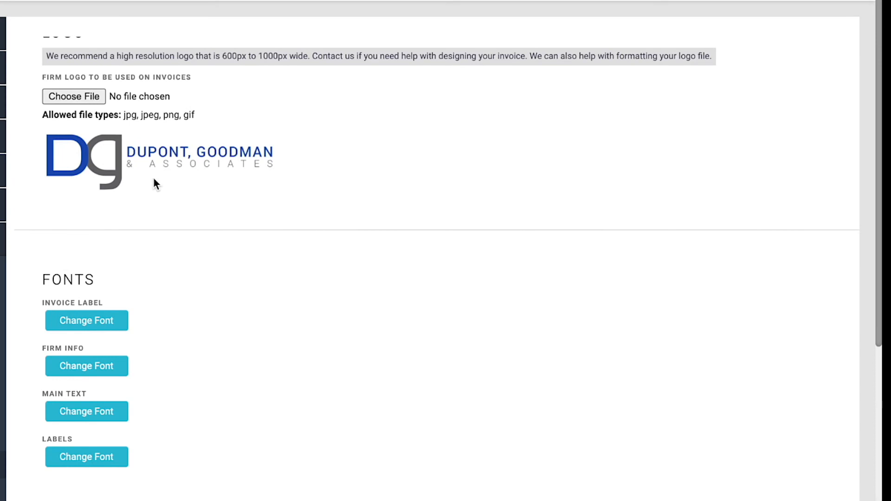
pyautogui.scroll(-3, 153, 181)
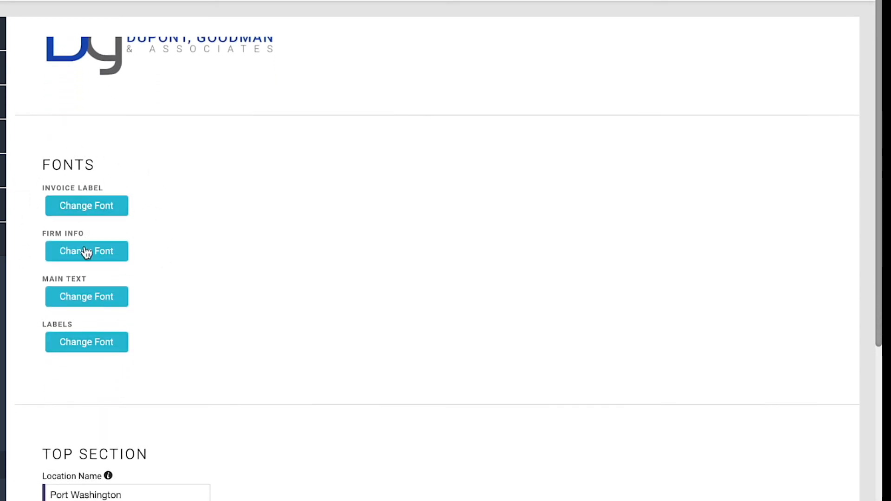
pyautogui.scroll(-5, 160, 340)
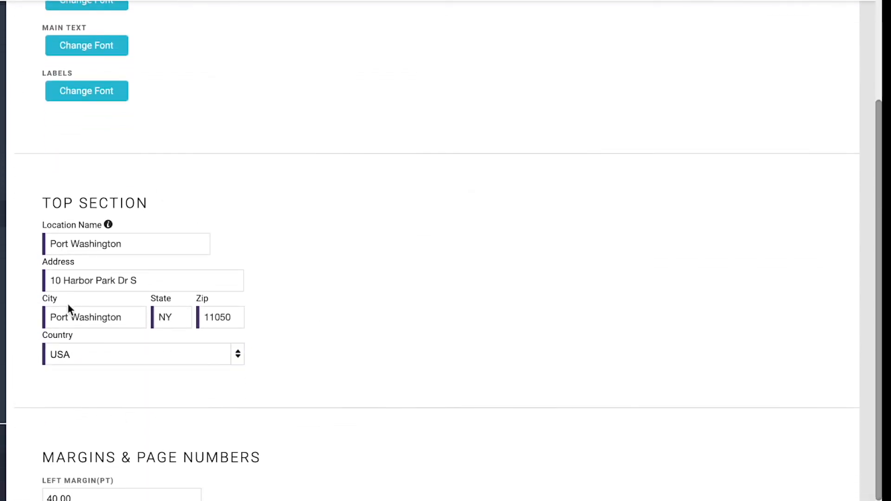
pyautogui.scroll(-3, 303, 352)
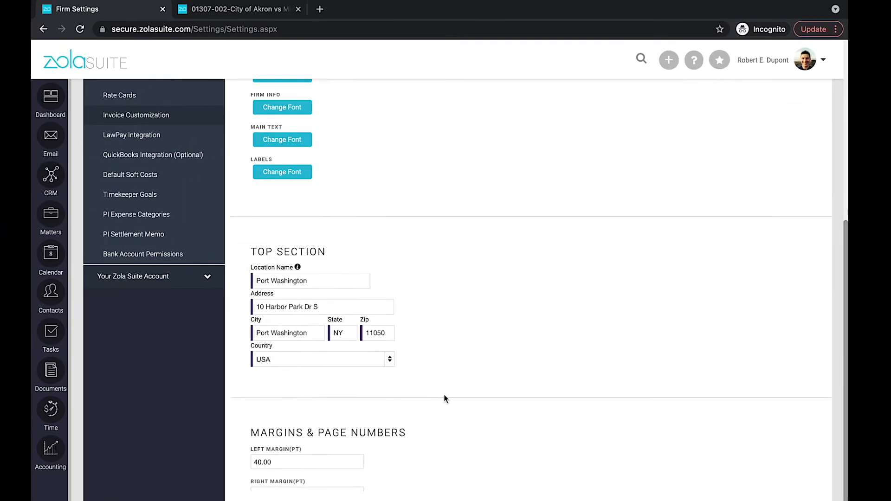
pyautogui.scroll(6, 447, 397)
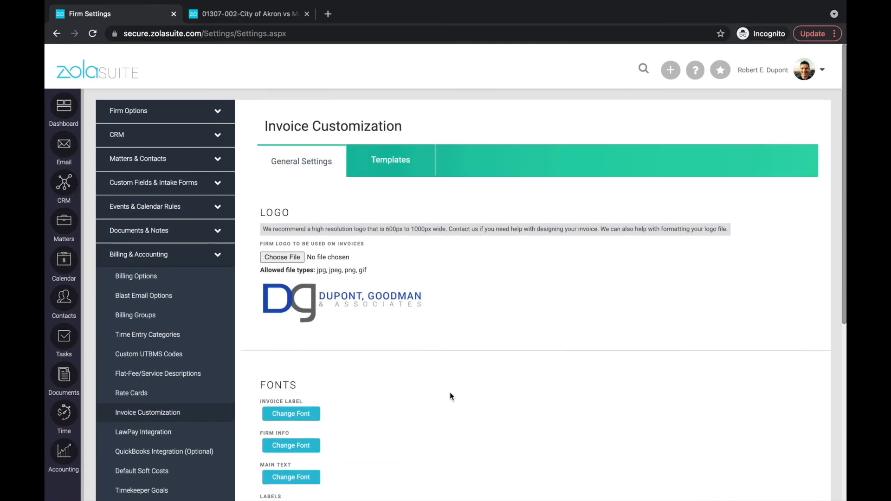
# Open the Standard invoice template for editing, and switch the firm address visibility off and back on.
pyautogui.click(391, 153)
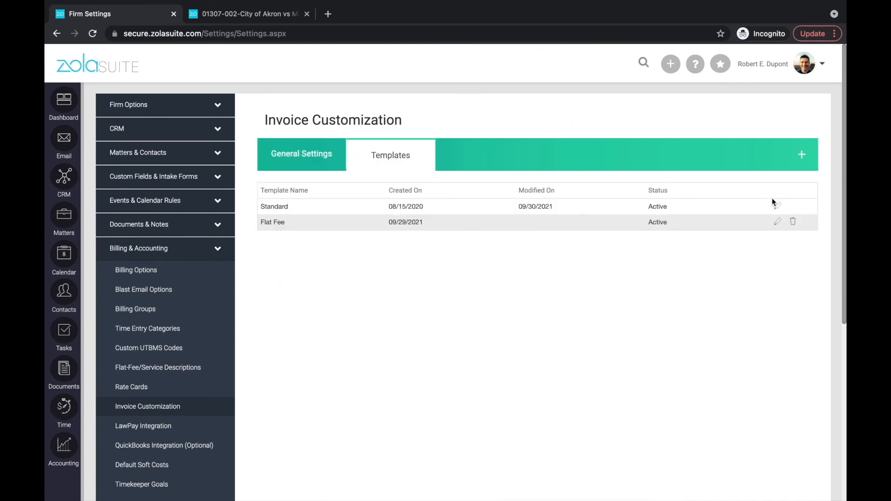
pyautogui.click(778, 208)
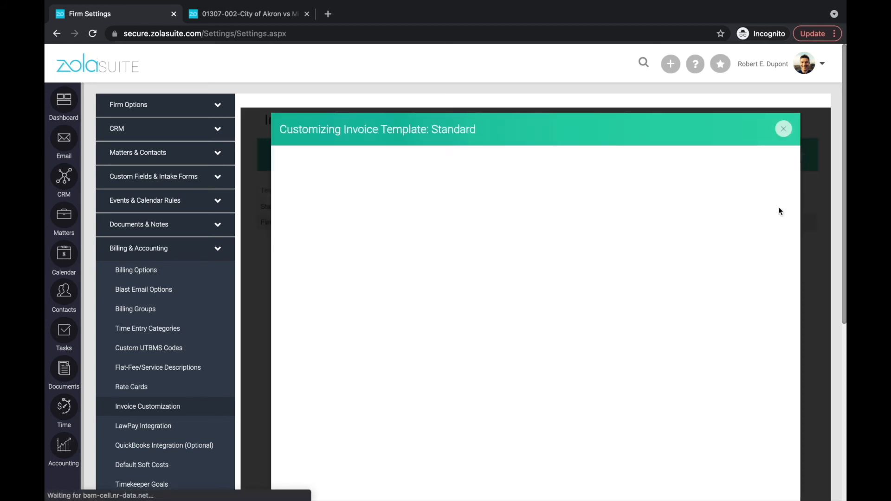
pyautogui.scroll(-4, 445, 260)
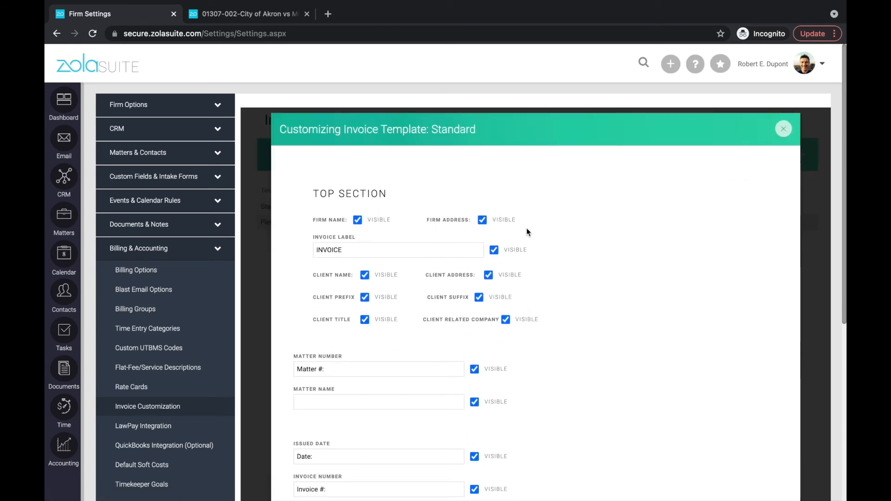
pyautogui.scroll(-1, 570, 319)
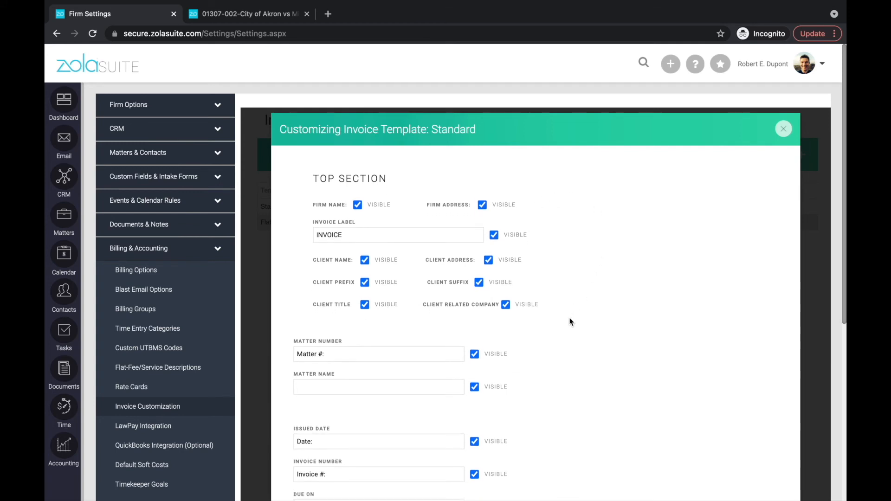
pyautogui.click(482, 215)
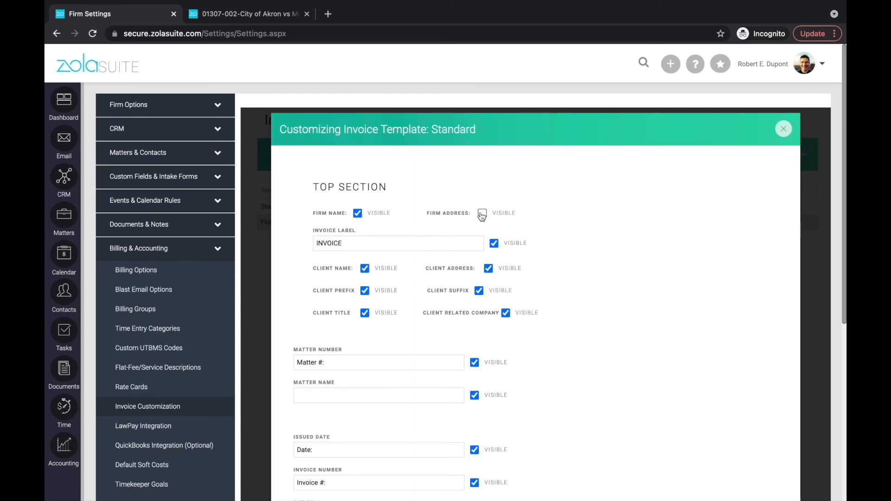
pyautogui.click(482, 215)
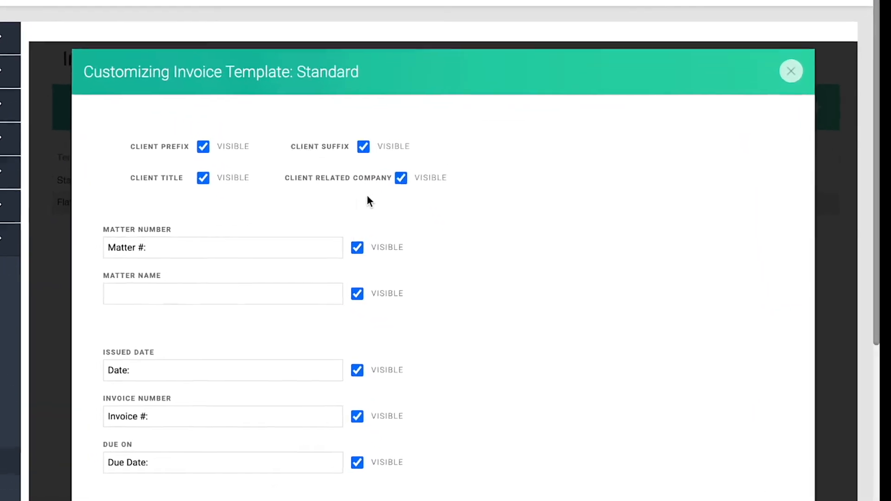
# Change the matter number label in the Standard invoice template to "Matter Number:".
pyautogui.click(200, 244)
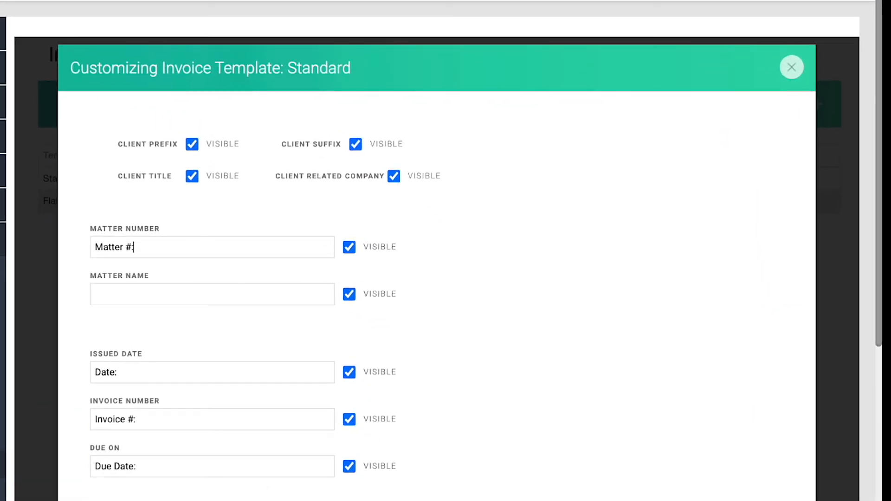
pyautogui.press('BackSpace')
pyautogui.press('BackSpace')
pyautogui.press('BackSpace')
pyautogui.write('Number:')
# Look through the Standard template's line item labels, Summary Section display options and Payable Statement.
pyautogui.scroll(-8, 489, 319)
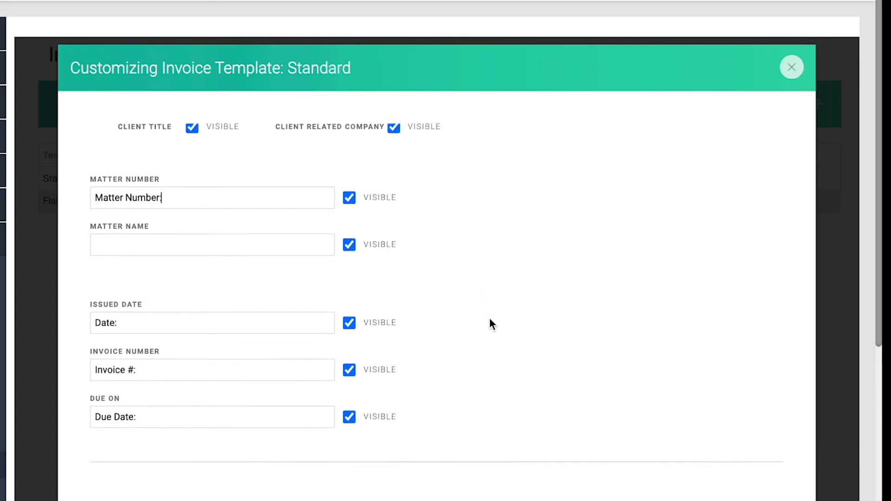
pyautogui.scroll(-12, 489, 319)
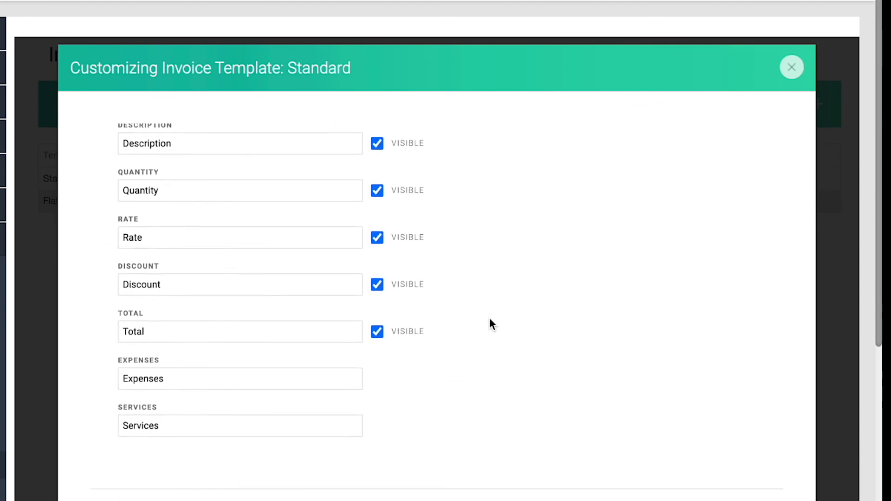
pyautogui.scroll(-6, 490, 319)
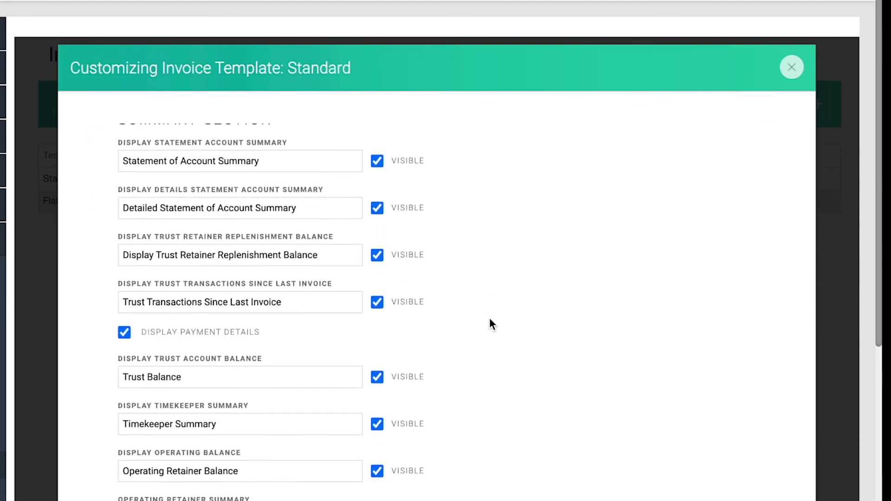
pyautogui.scroll(1, 491, 320)
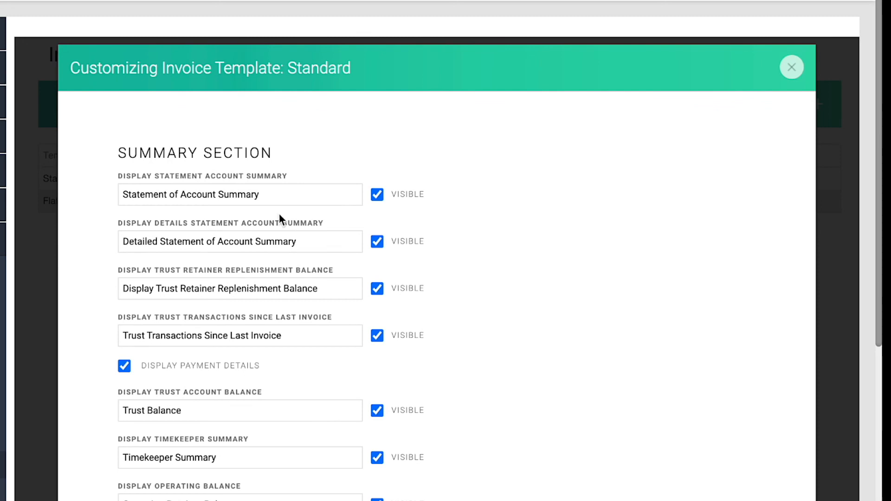
pyautogui.scroll(-2, 279, 215)
pyautogui.scroll(1, 279, 218)
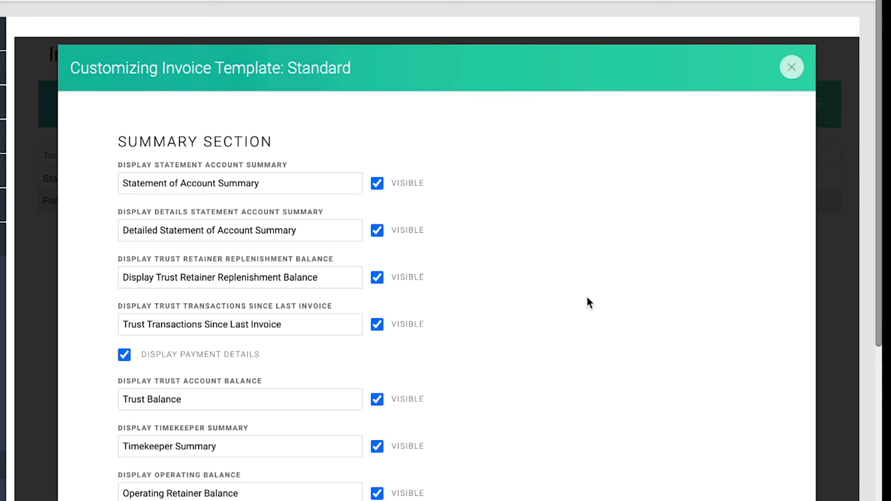
pyautogui.scroll(-5, 586, 299)
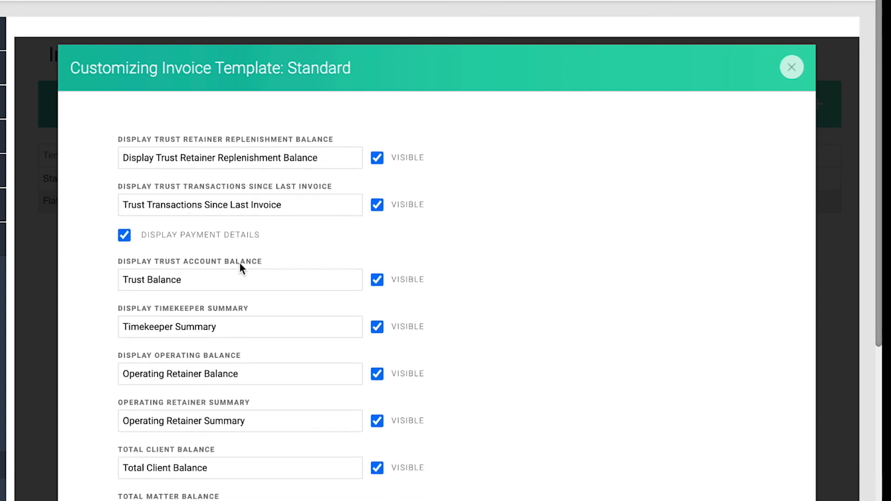
pyautogui.click(233, 279)
pyautogui.scroll(-3, 233, 279)
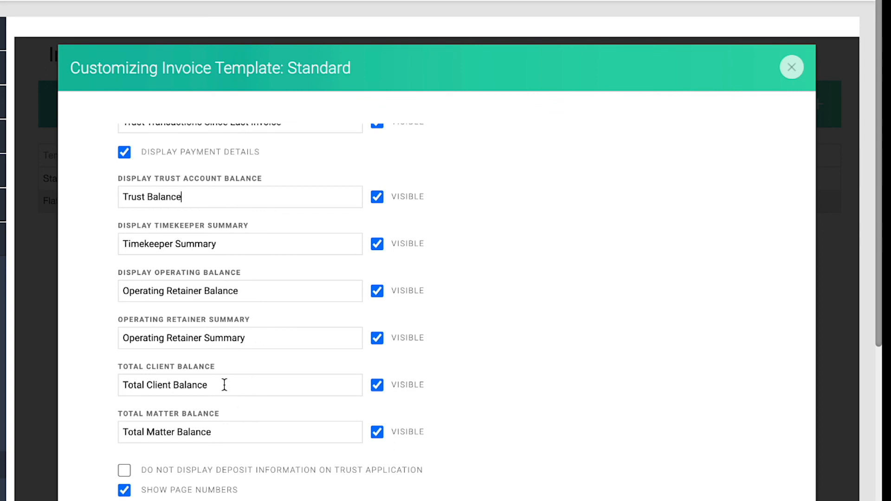
pyautogui.scroll(-3, 233, 429)
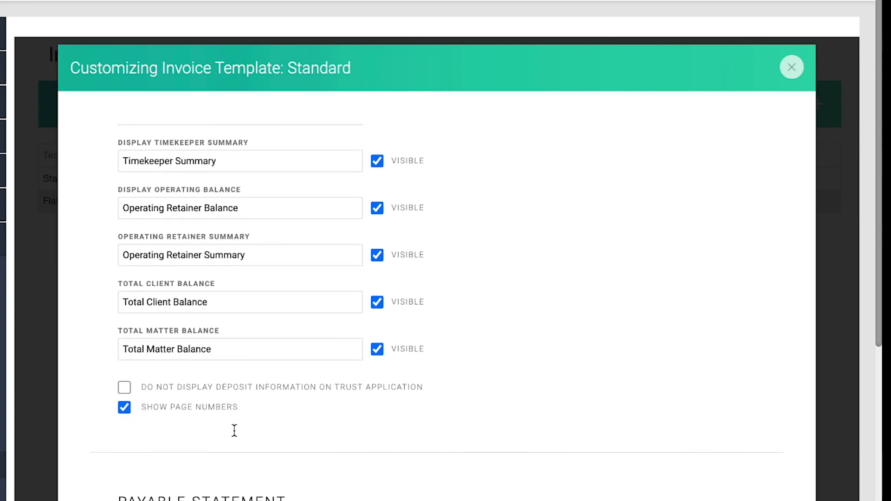
pyautogui.scroll(-3, 284, 488)
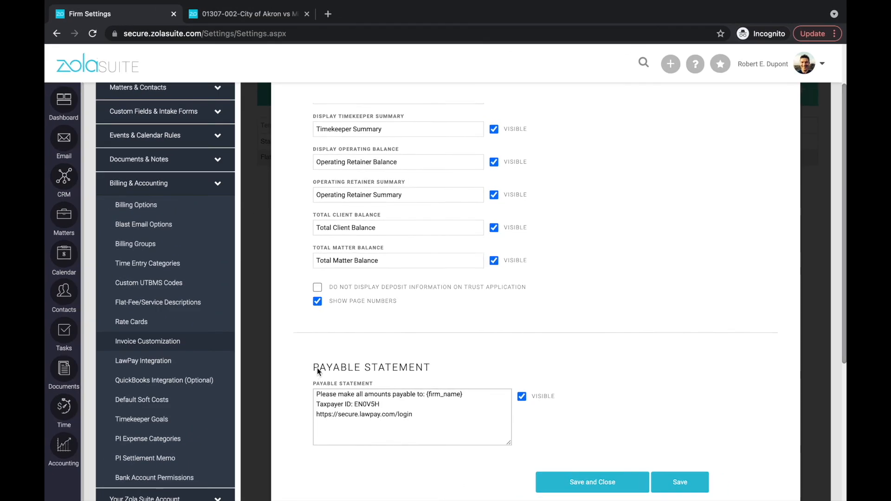
# Preview the Standard invoice template and look through both pages of the sample invoice.
pyautogui.scroll(20, 317, 370)
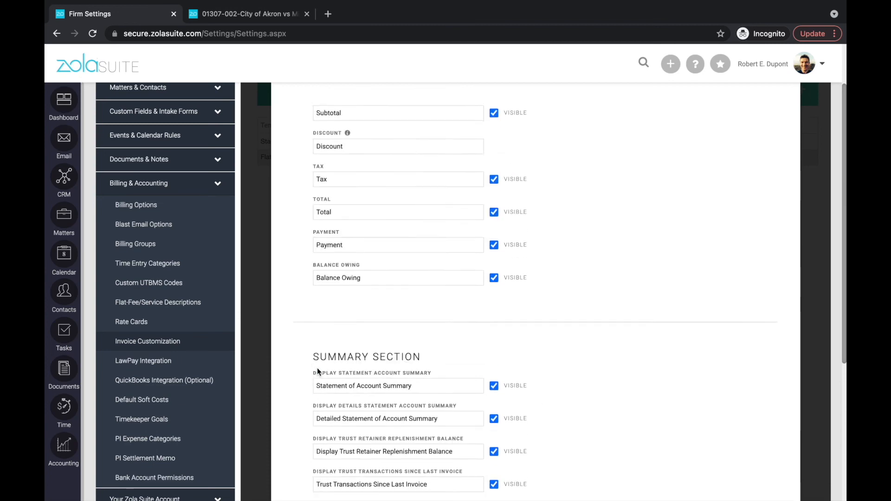
pyautogui.scroll(10, 317, 368)
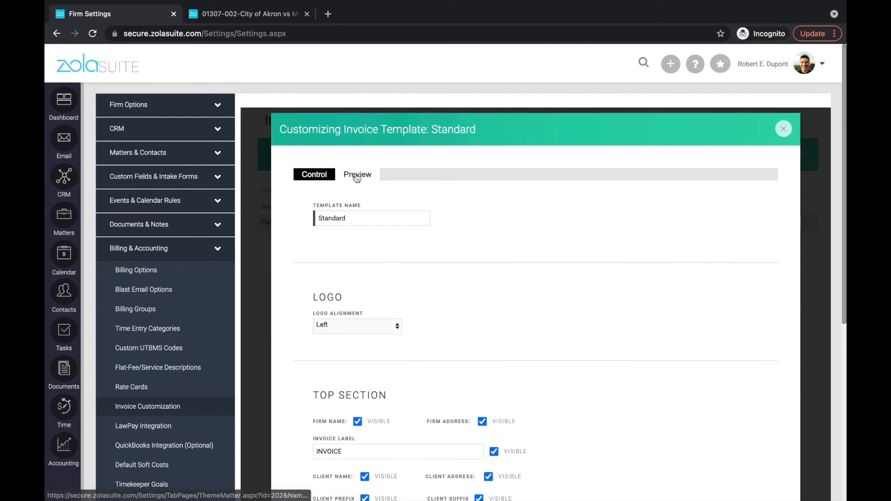
pyautogui.click(356, 176)
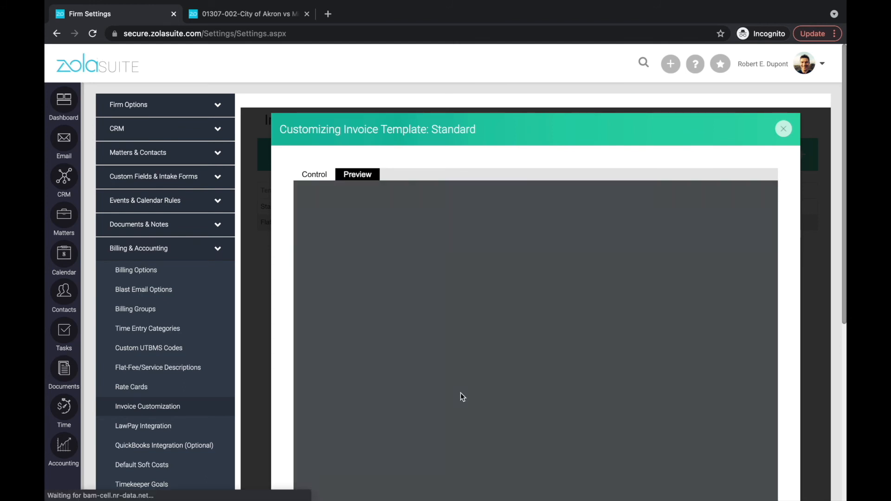
pyautogui.scroll(-12, 464, 394)
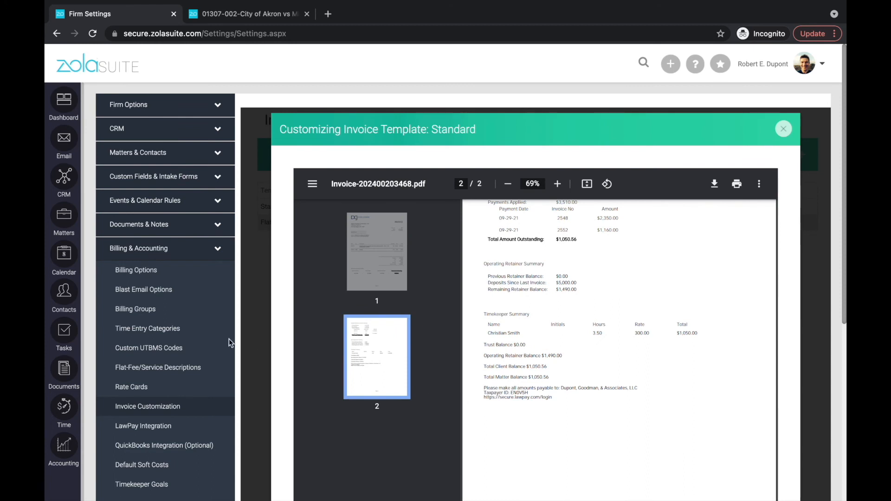
# Show the LawPay Integration settings and review the options for connecting an existing account or creating a new one.
pyautogui.click(156, 427)
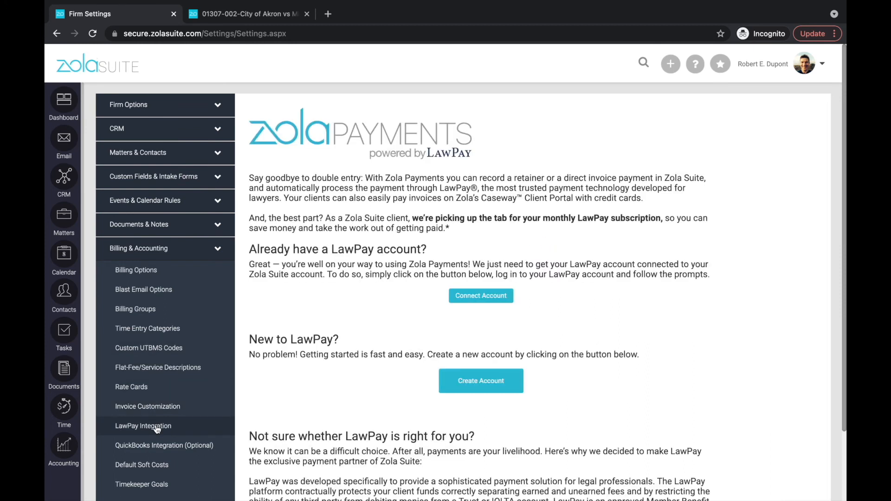
pyautogui.scroll(-3, 661, 367)
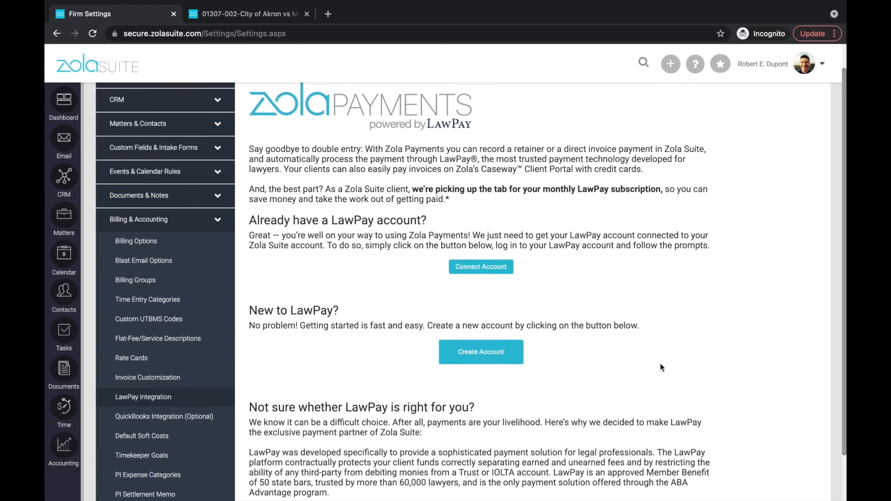
pyautogui.scroll(-3, 661, 367)
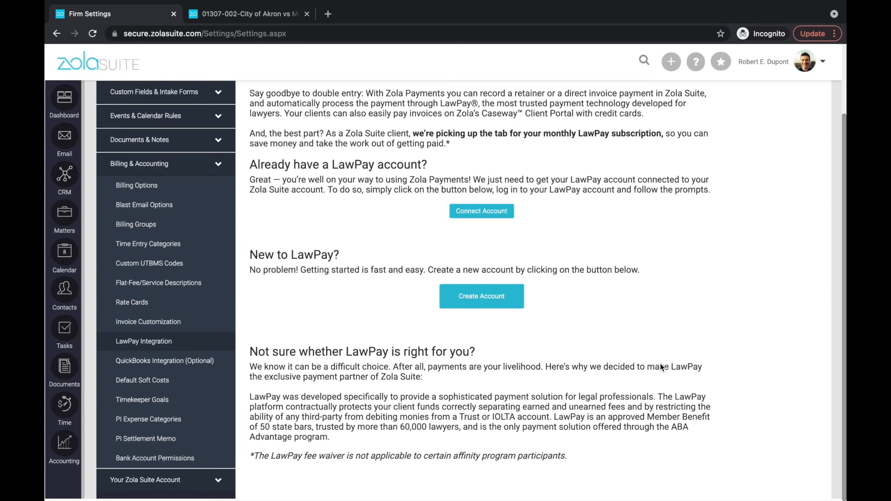
pyautogui.scroll(3, 660, 363)
pyautogui.scroll(2, 661, 364)
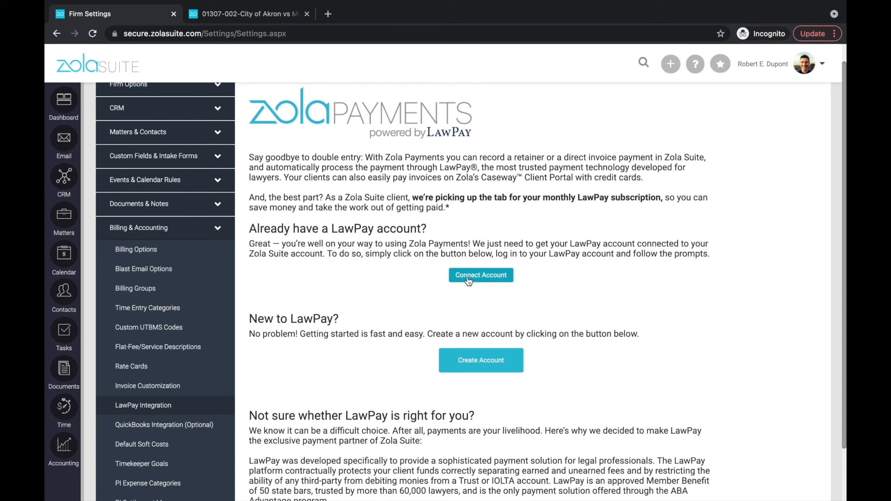
pyautogui.scroll(-3, 469, 280)
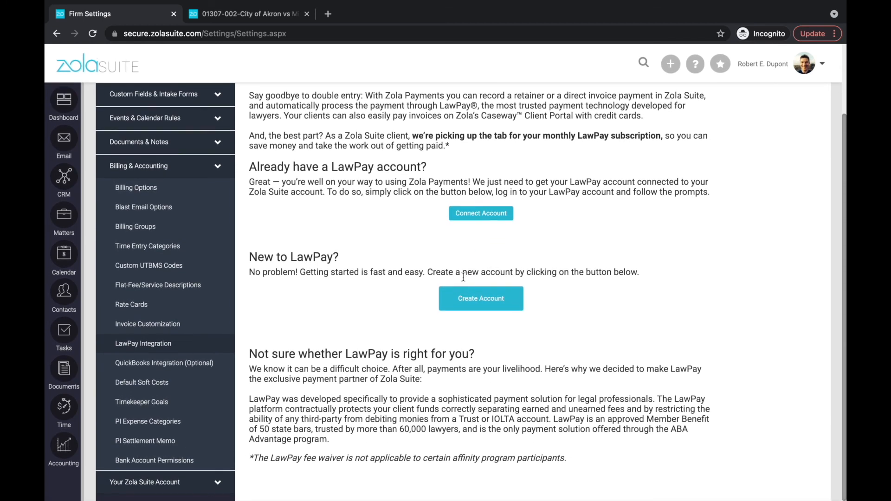
# Show the QuickBooks Online Integration settings and review the option to connect to QuickBooks.
pyautogui.click(164, 363)
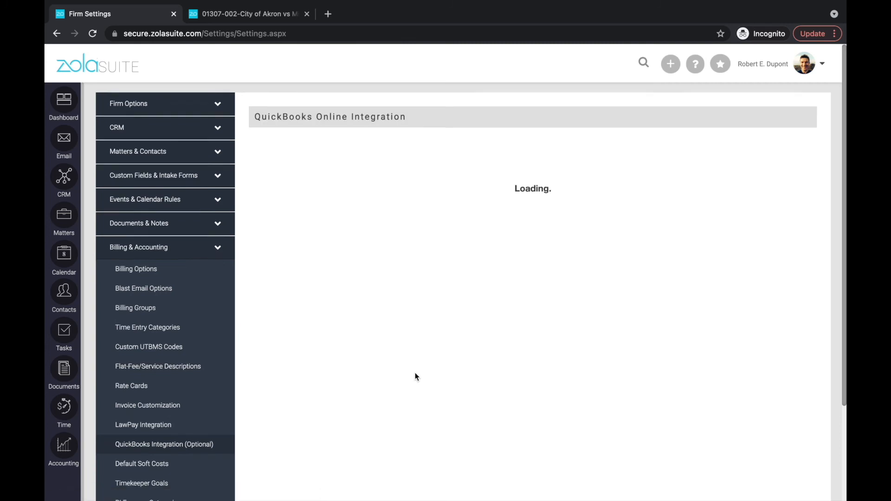
pyautogui.scroll(-2, 416, 375)
pyautogui.scroll(2, 416, 375)
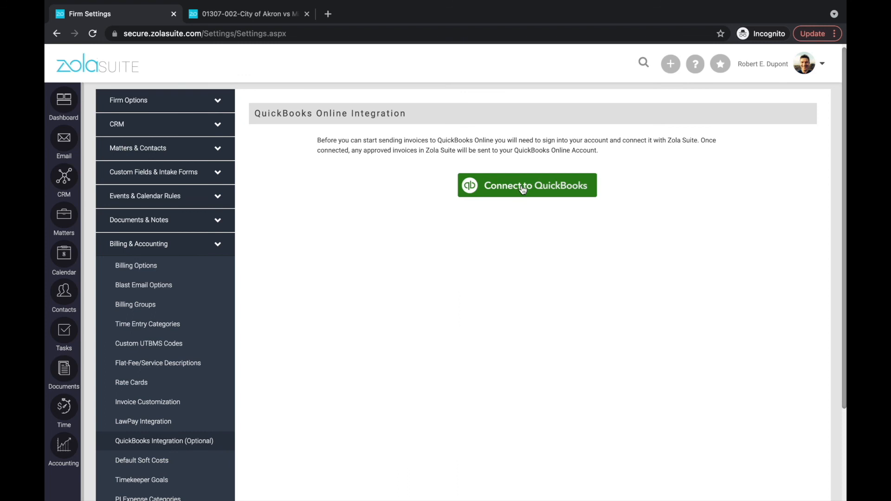
# Show the Default Soft Costs settings and review the cost types and their default prices.
pyautogui.scroll(-1, 522, 189)
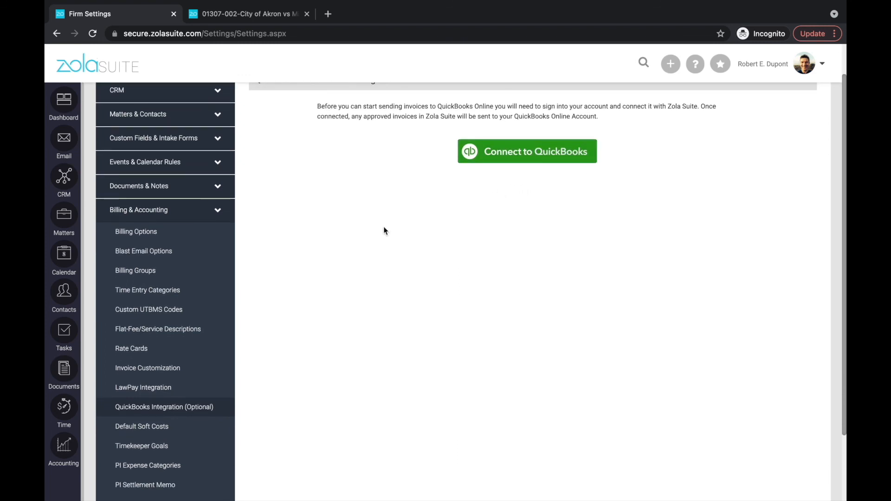
pyautogui.click(171, 428)
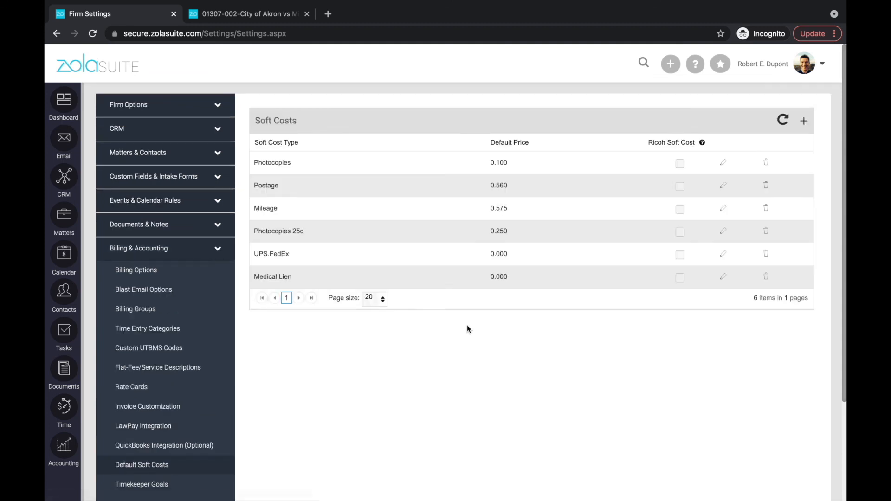
pyautogui.scroll(-1, 467, 328)
pyautogui.scroll(1, 466, 325)
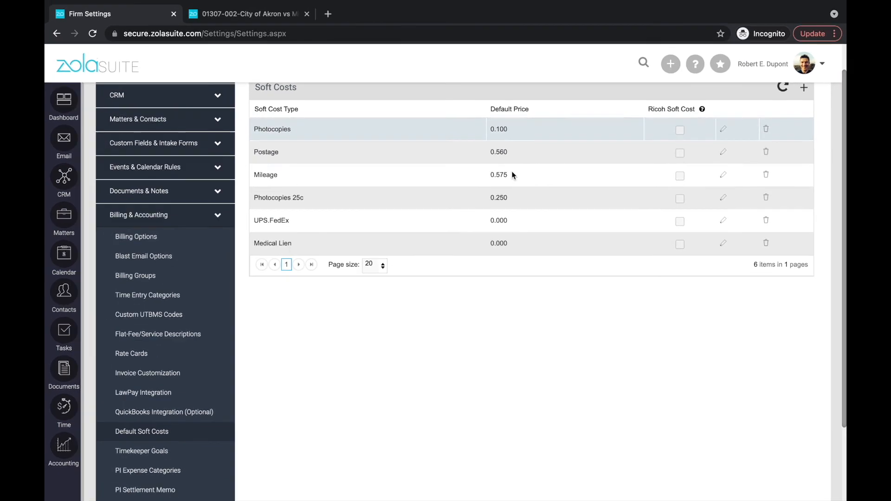
# Show the Timekeeper Goals settings, look through the goals list, and view the available goal type filters without changing the selection.
pyautogui.scroll(-2, 207, 371)
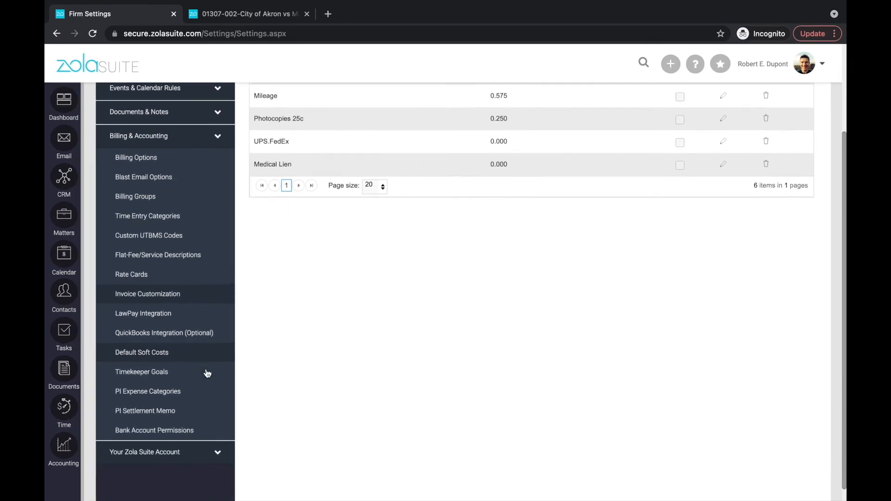
pyautogui.click(176, 374)
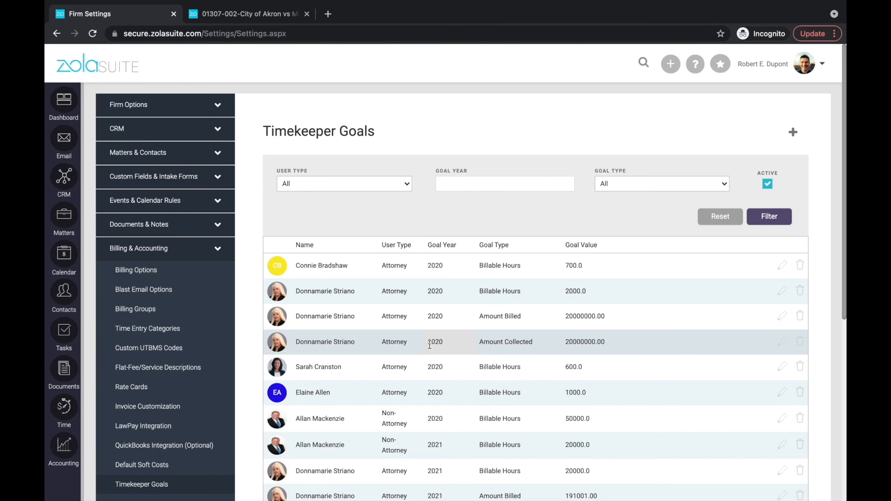
pyautogui.scroll(-4, 429, 346)
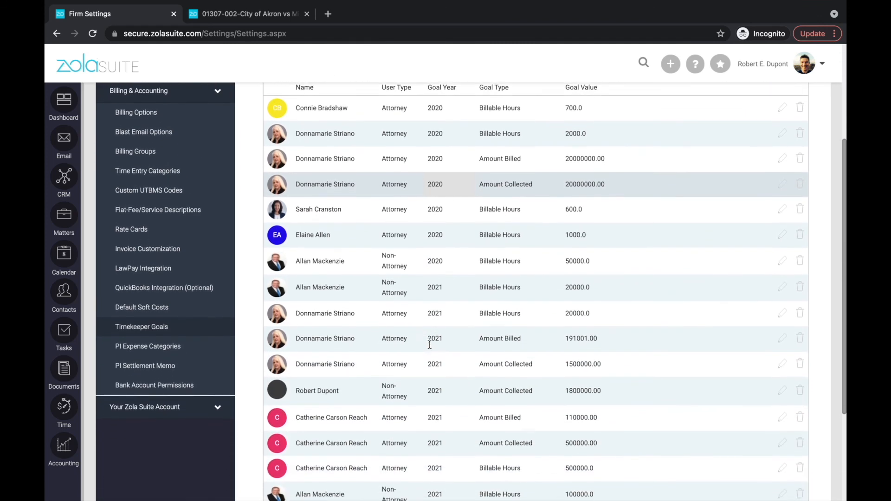
pyautogui.scroll(4, 429, 346)
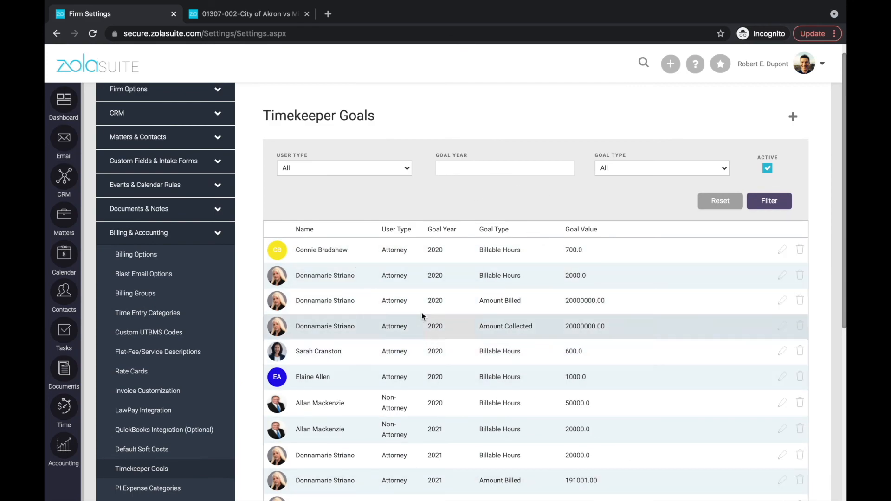
pyautogui.click(642, 168)
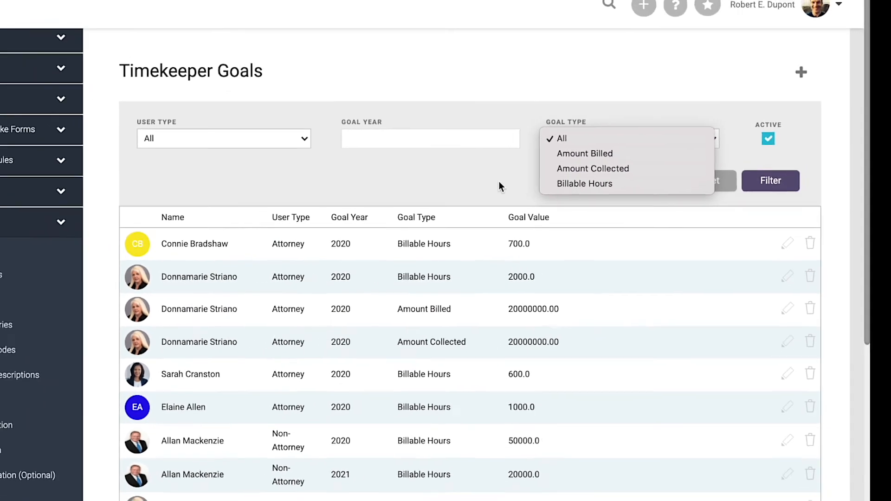
pyautogui.click(469, 172)
# Show the PI Expense Categories and highlight the Due to Firm, External Cost and Payment categories one by one.
pyautogui.scroll(-3, 138, 305)
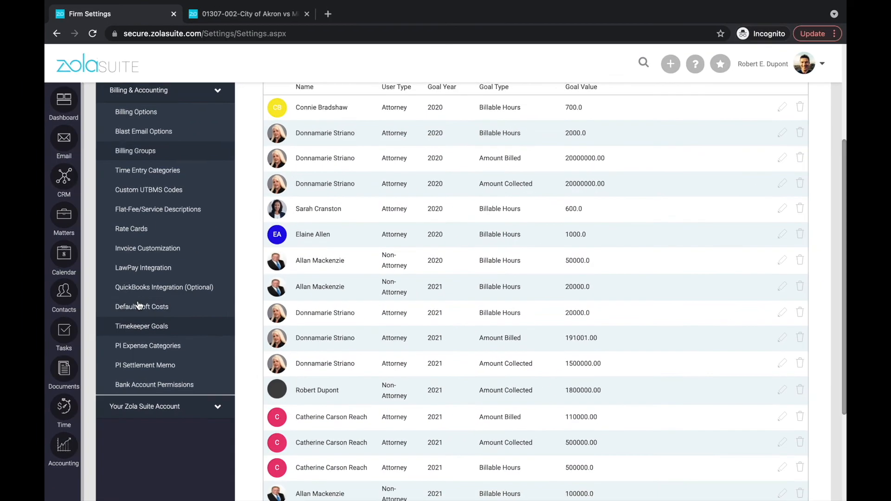
pyautogui.click(133, 350)
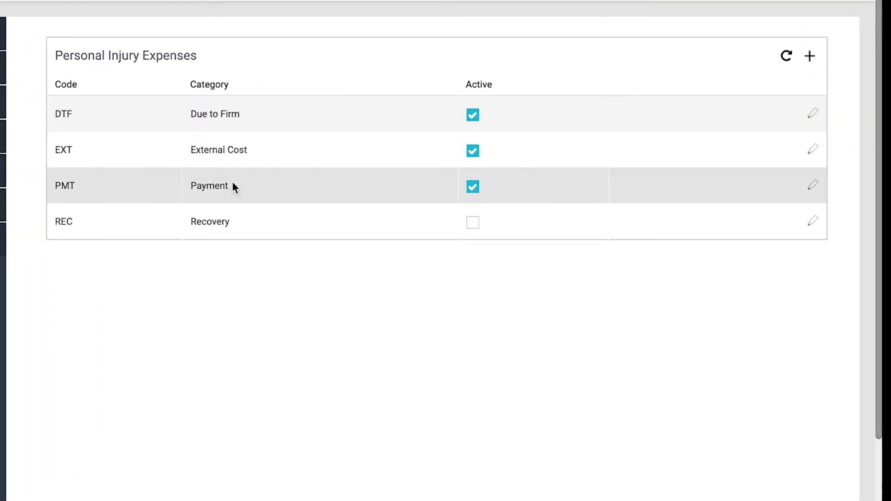
pyautogui.moveTo(252, 113); pyautogui.dragTo(185, 116)
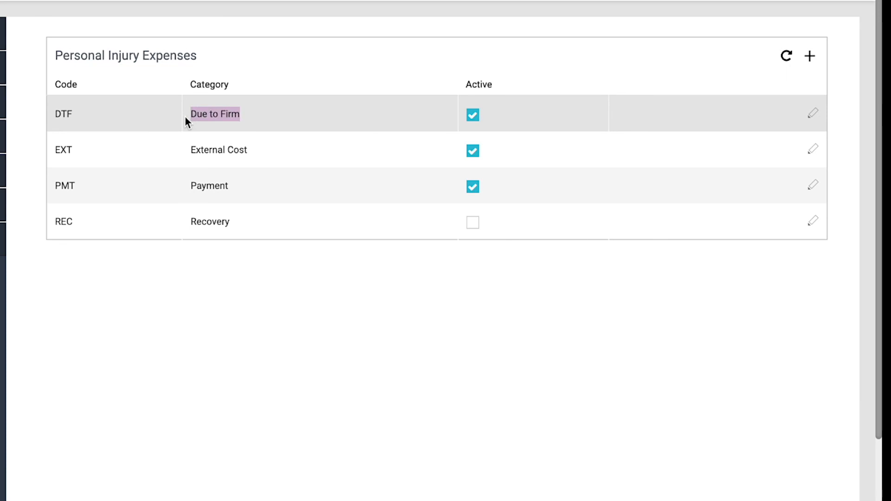
pyautogui.moveTo(280, 158); pyautogui.dragTo(187, 151)
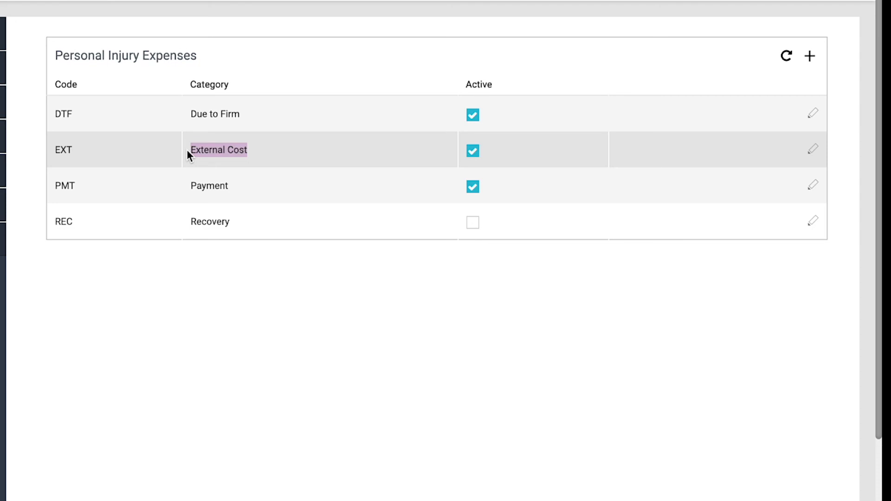
pyautogui.moveTo(247, 189); pyautogui.dragTo(190, 189)
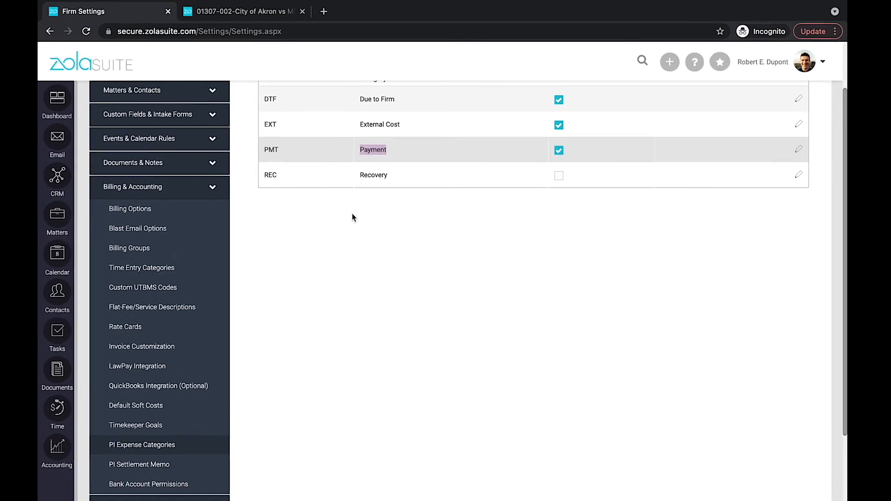
# Show the PI Settlement Memo settings and review the settlement statement text.
pyautogui.click(173, 464)
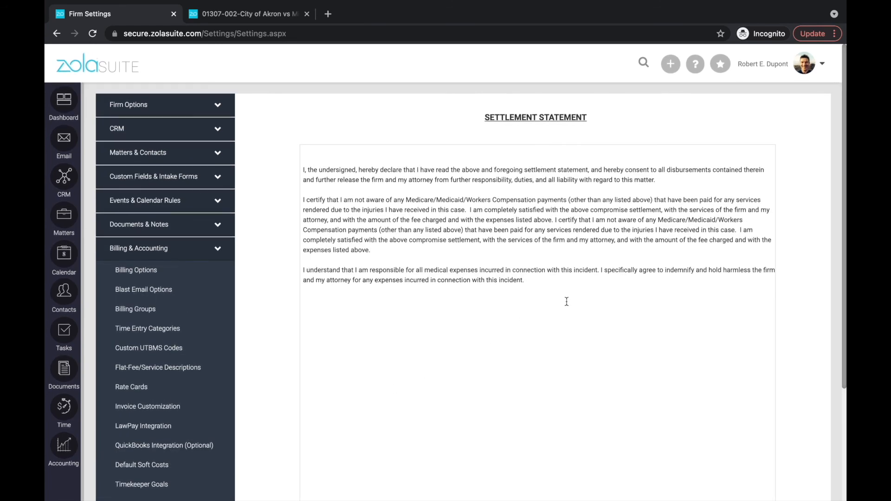
pyautogui.scroll(-2, 567, 301)
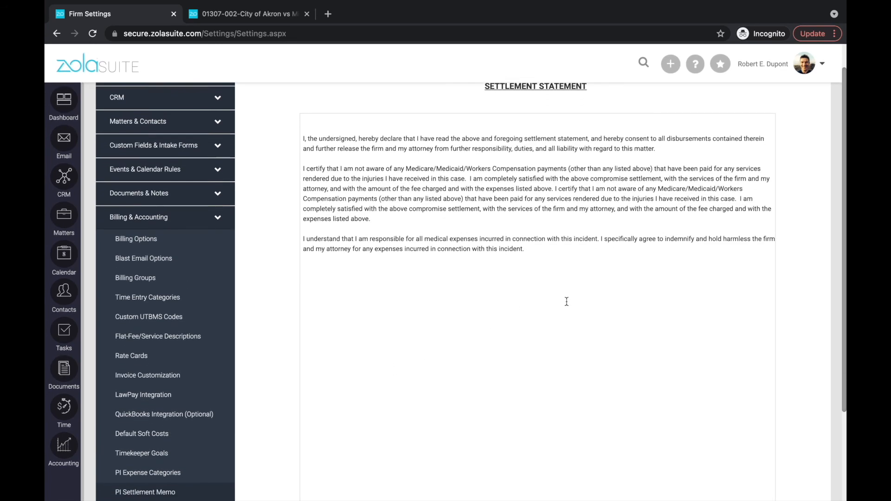
pyautogui.scroll(2, 567, 302)
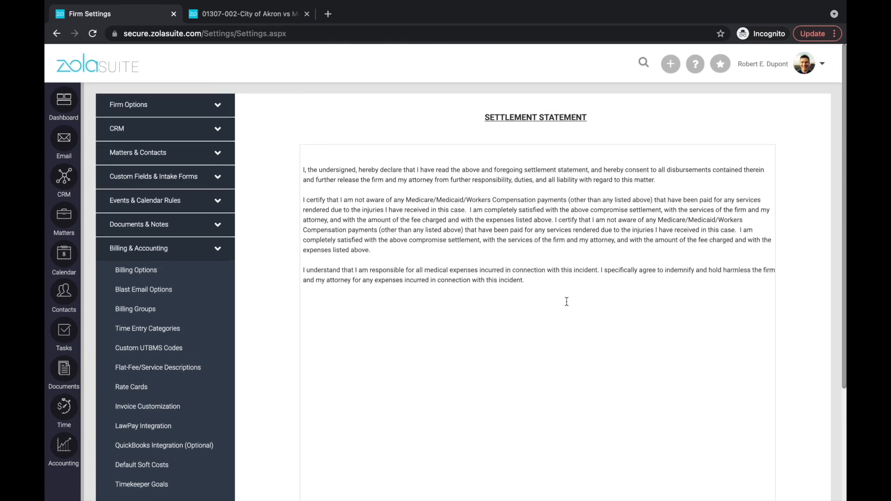
# Show the Bank Account Permissions settings and review which members are assigned to each account.
pyautogui.scroll(-3, 566, 302)
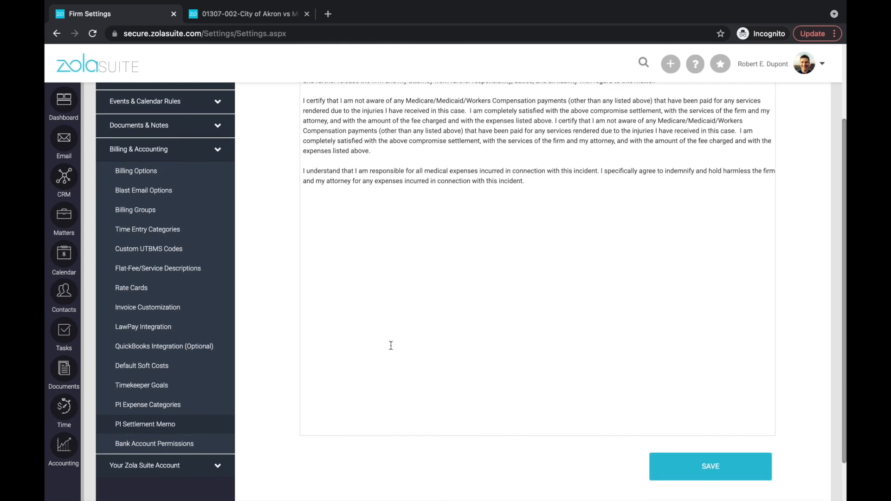
pyautogui.click(168, 444)
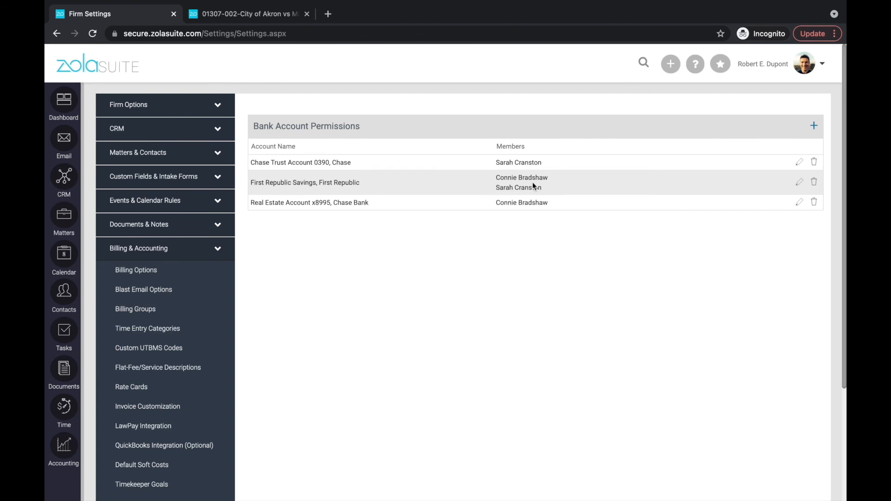
pyautogui.scroll(-1, 447, 253)
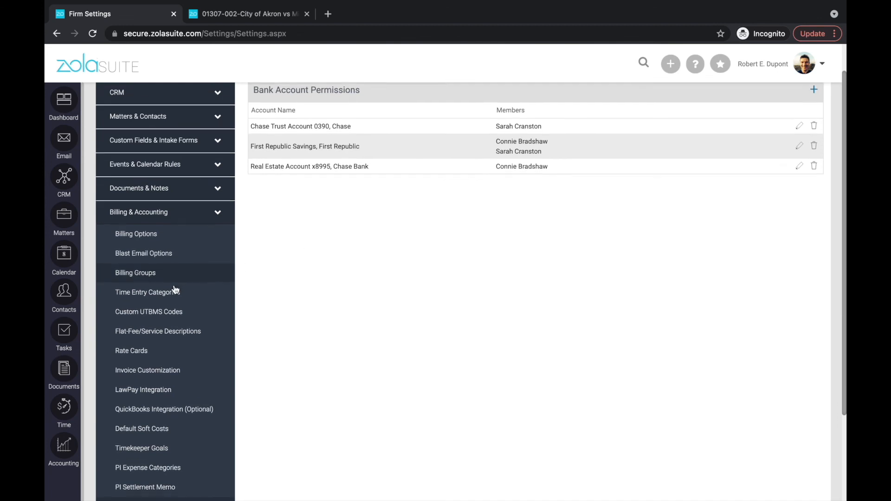
# Show the Export page for downloading core data and the Plans & Payment page under Your Zola Suite Account.
pyautogui.scroll(-4, 175, 289)
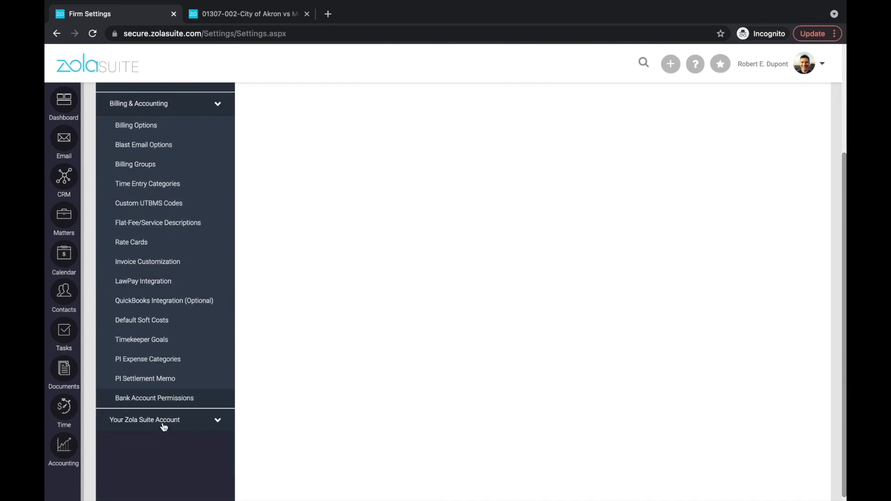
pyautogui.click(164, 422)
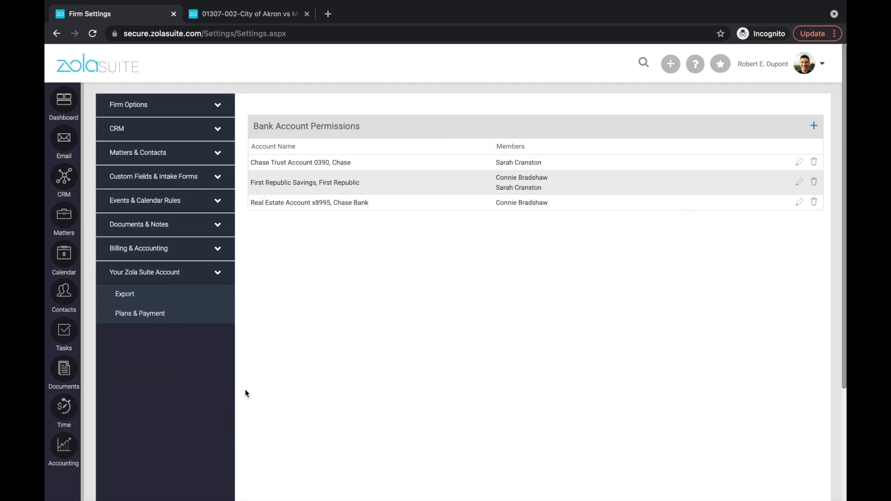
pyautogui.click(183, 296)
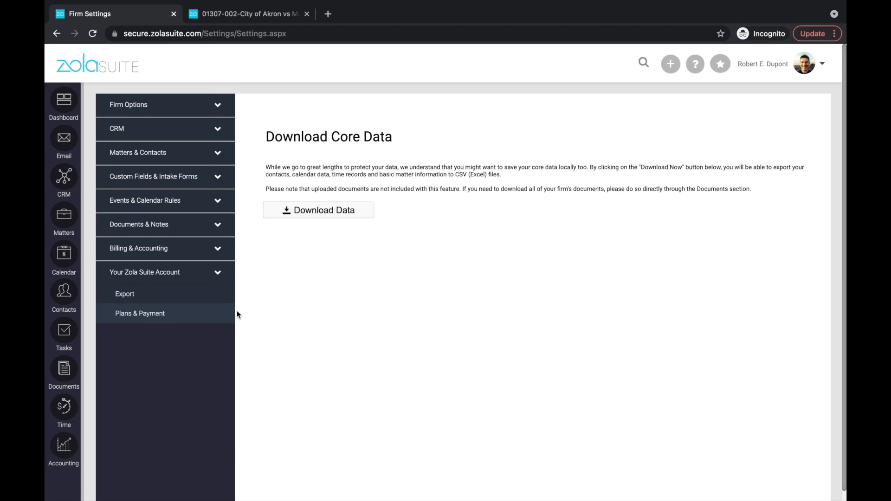
pyautogui.click(166, 315)
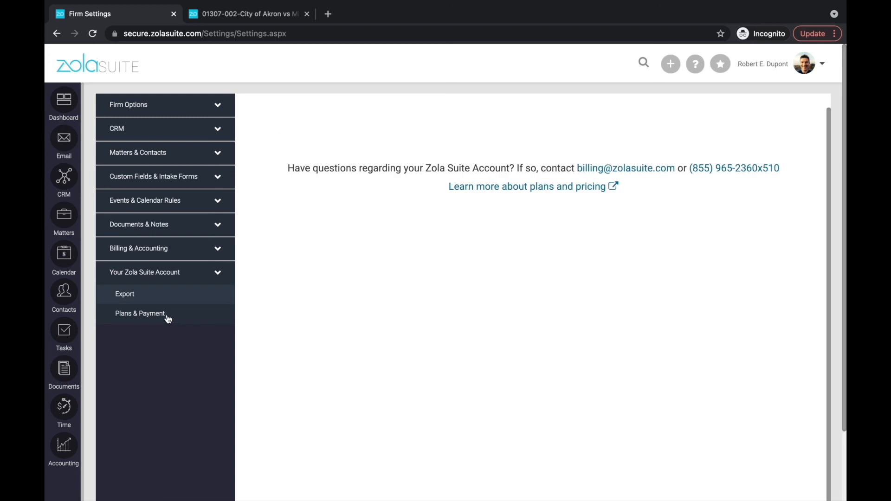